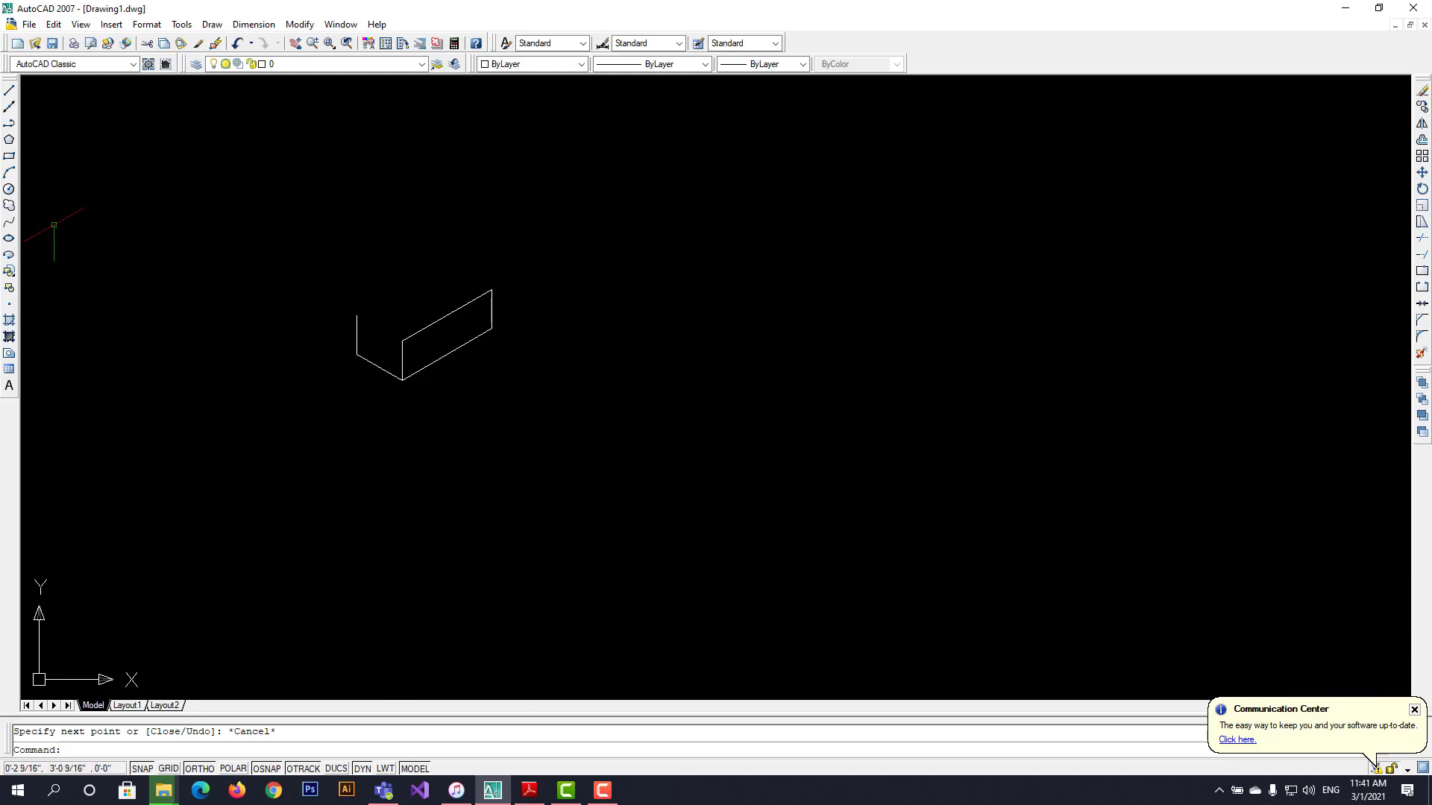
# Draw the left face's upper edge from the top of the left vertical line to the front corner, using the left isoplane.
pyautogui.click(8, 91)
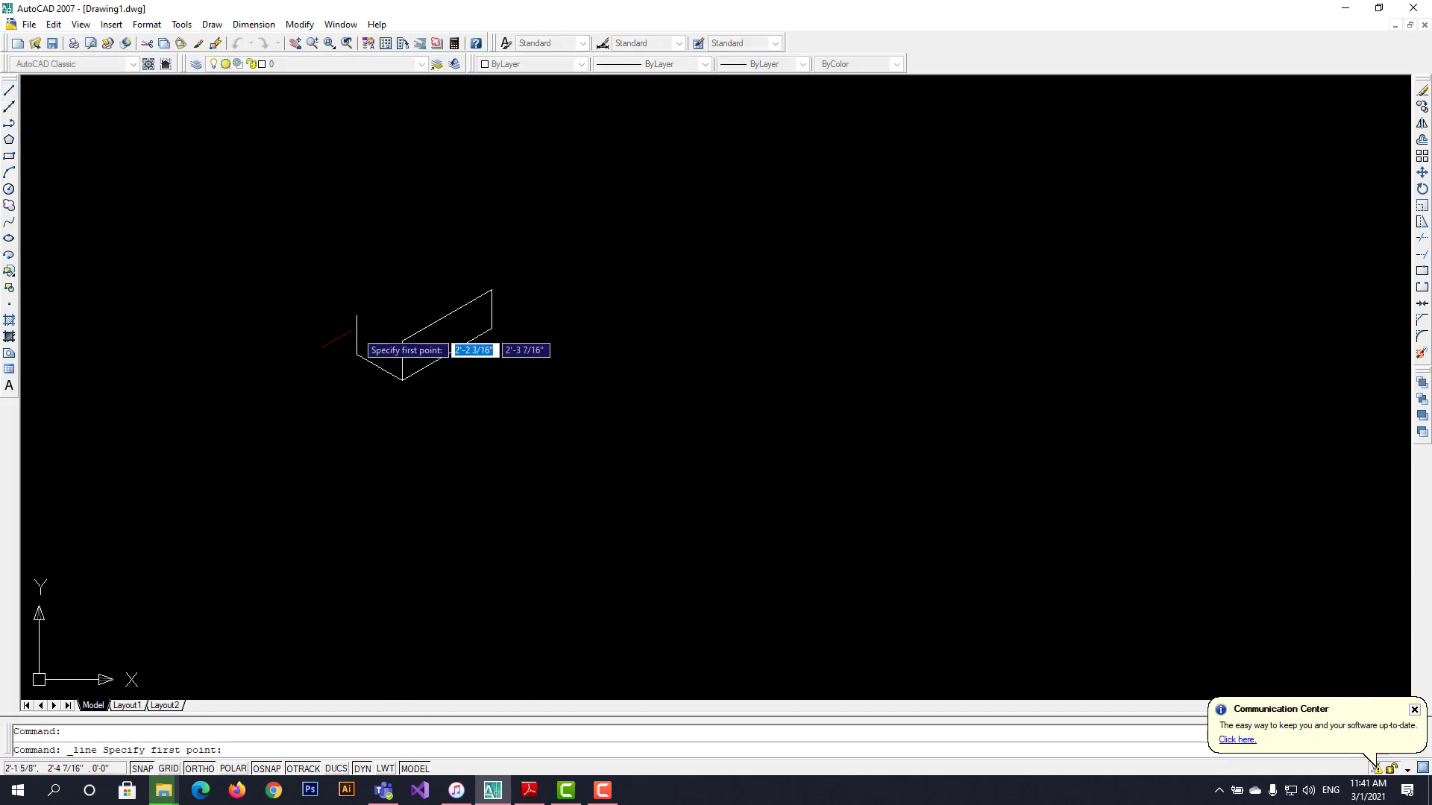
pyautogui.click(357, 315)
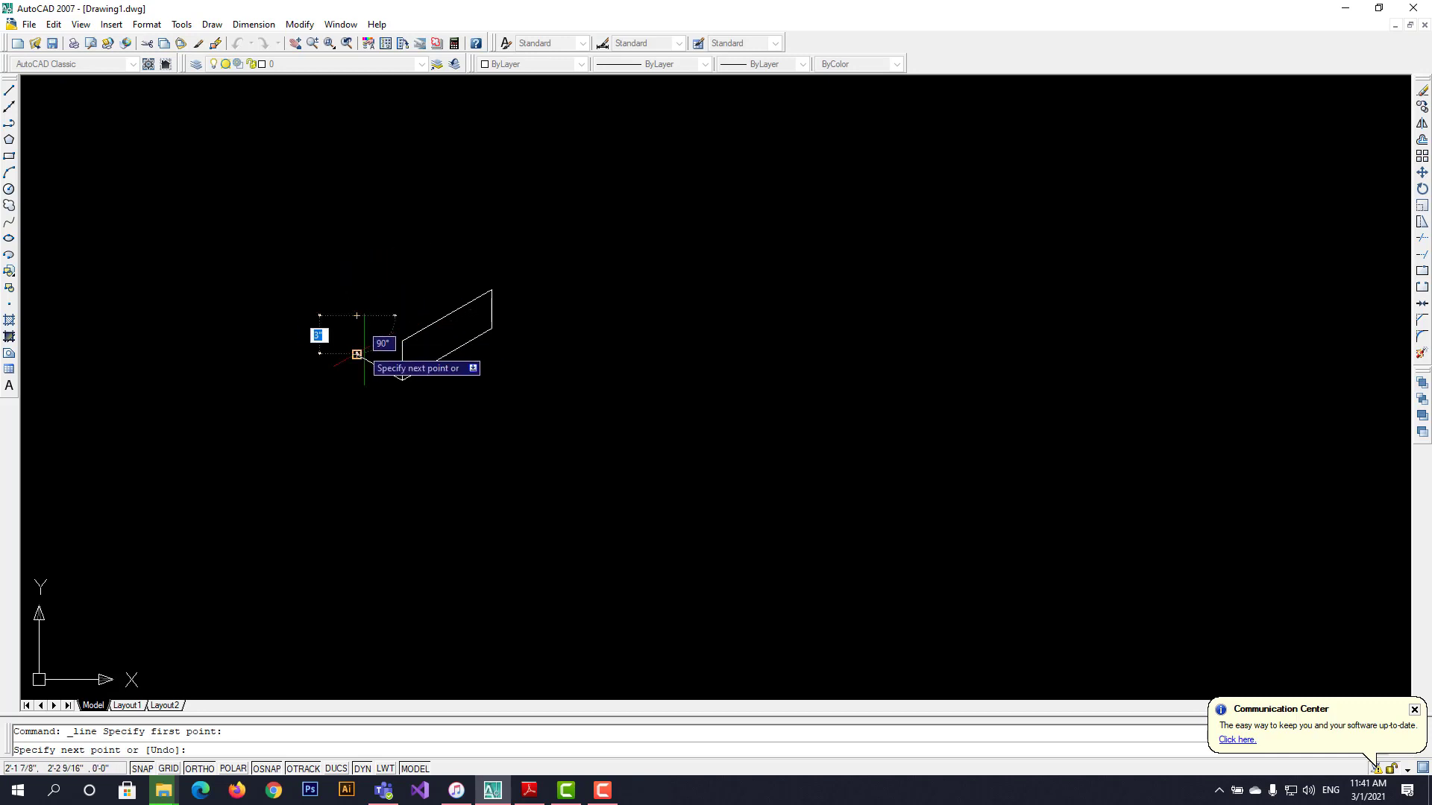
pyautogui.press('F5')
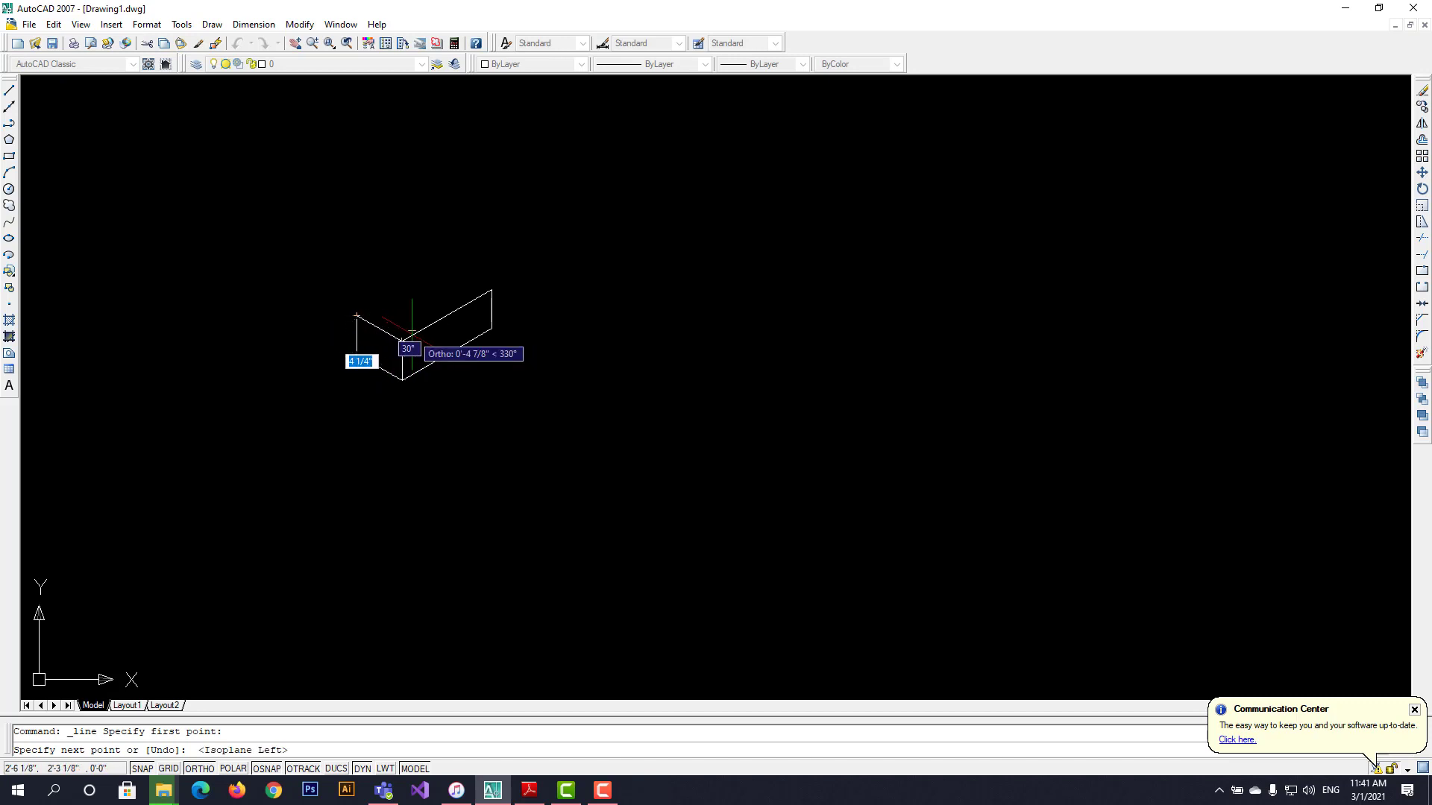
pyautogui.scroll(5, 418, 339)
pyautogui.click(371, 348)
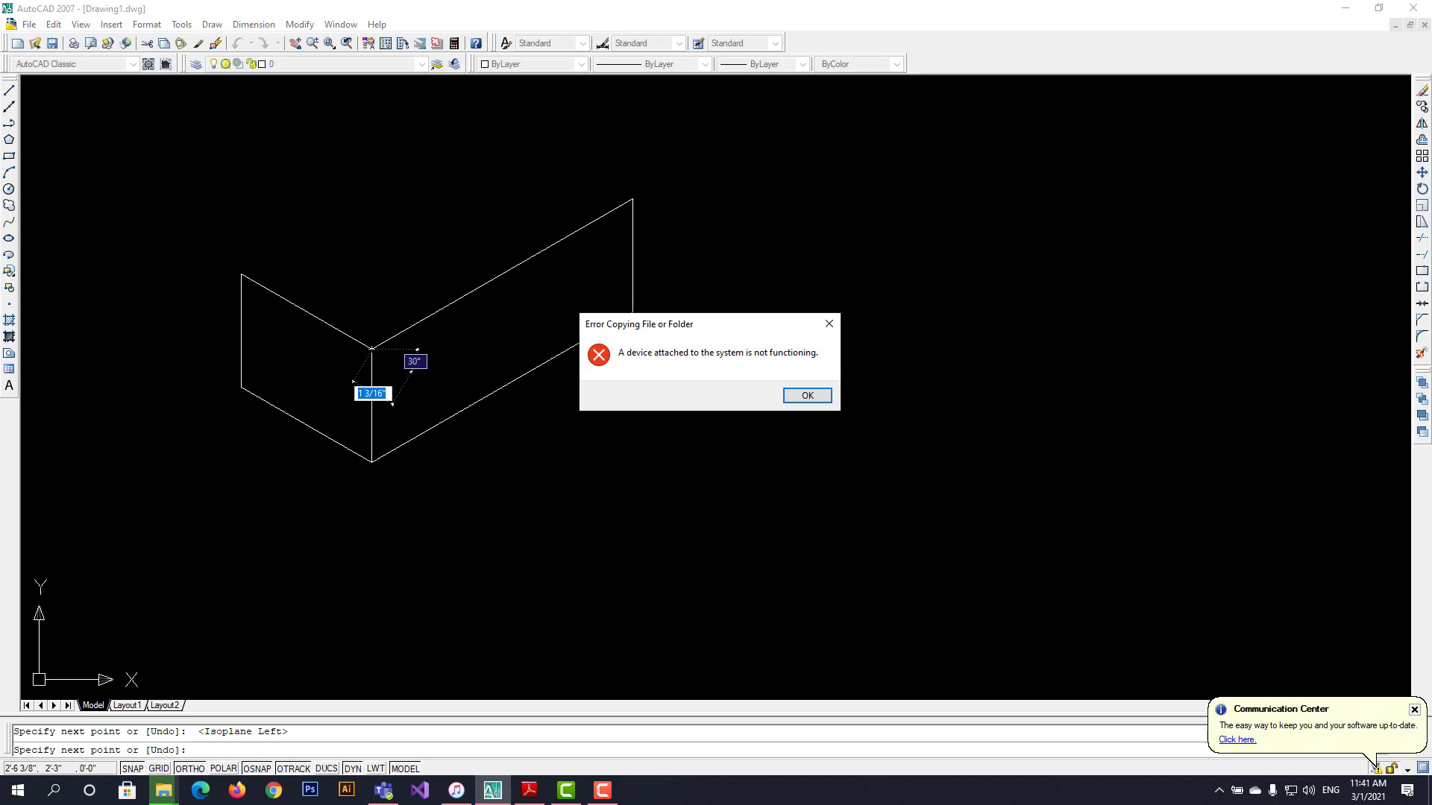
pyautogui.click(830, 325)
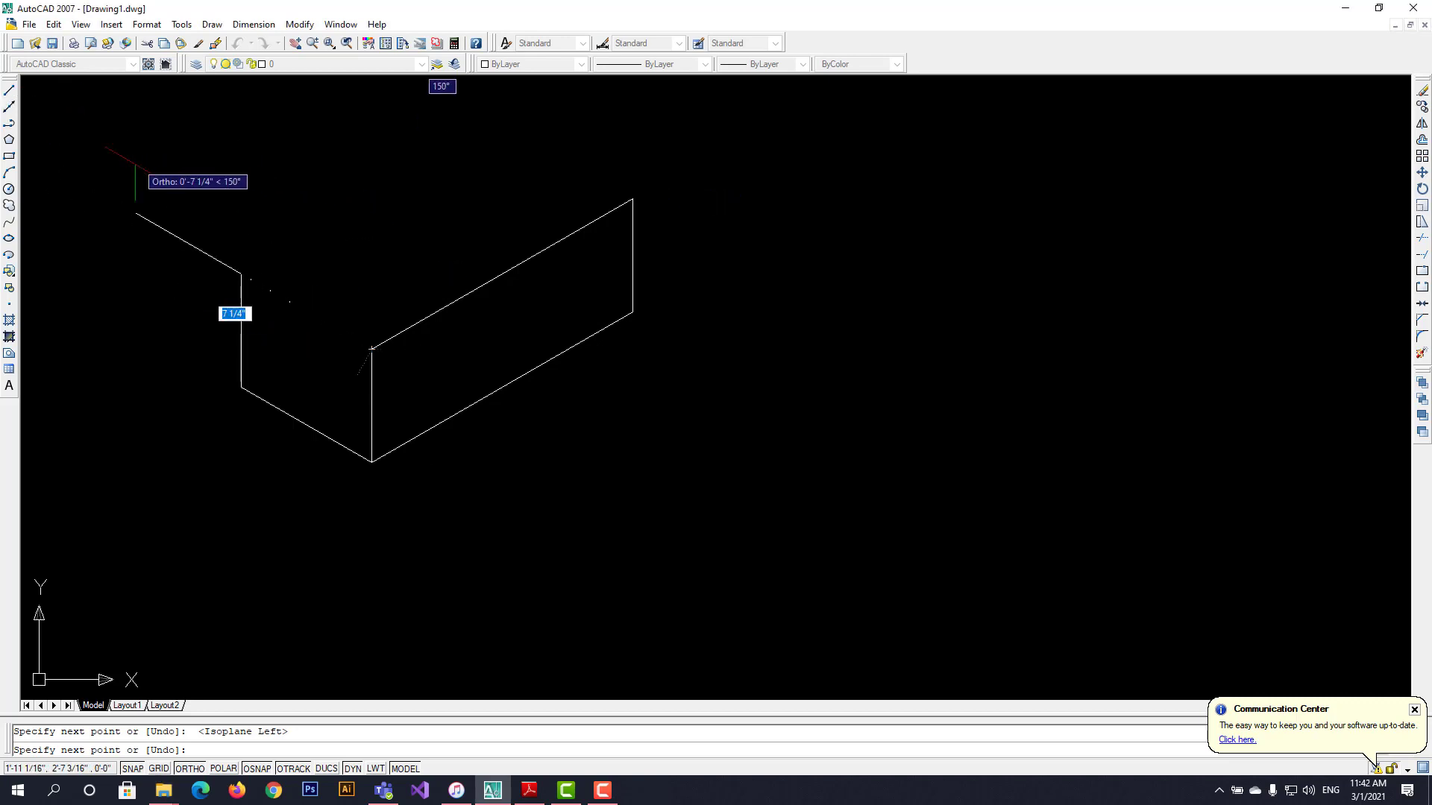
pyautogui.press('Escape')
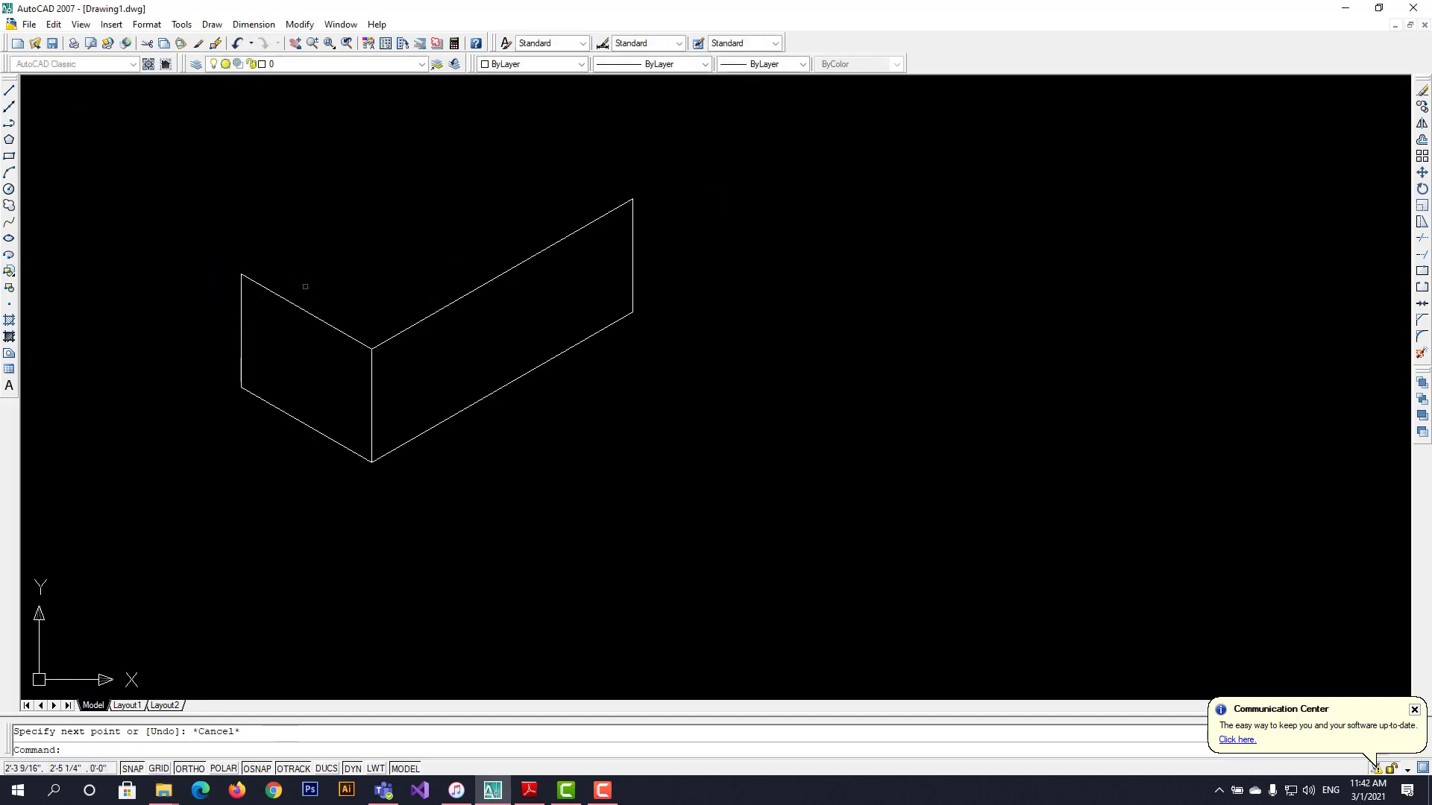
# Complete the box's top face from the right upper corner with a 4-unit back edge and an 8-unit edge on the top isoplane.
pyautogui.click(7, 91)
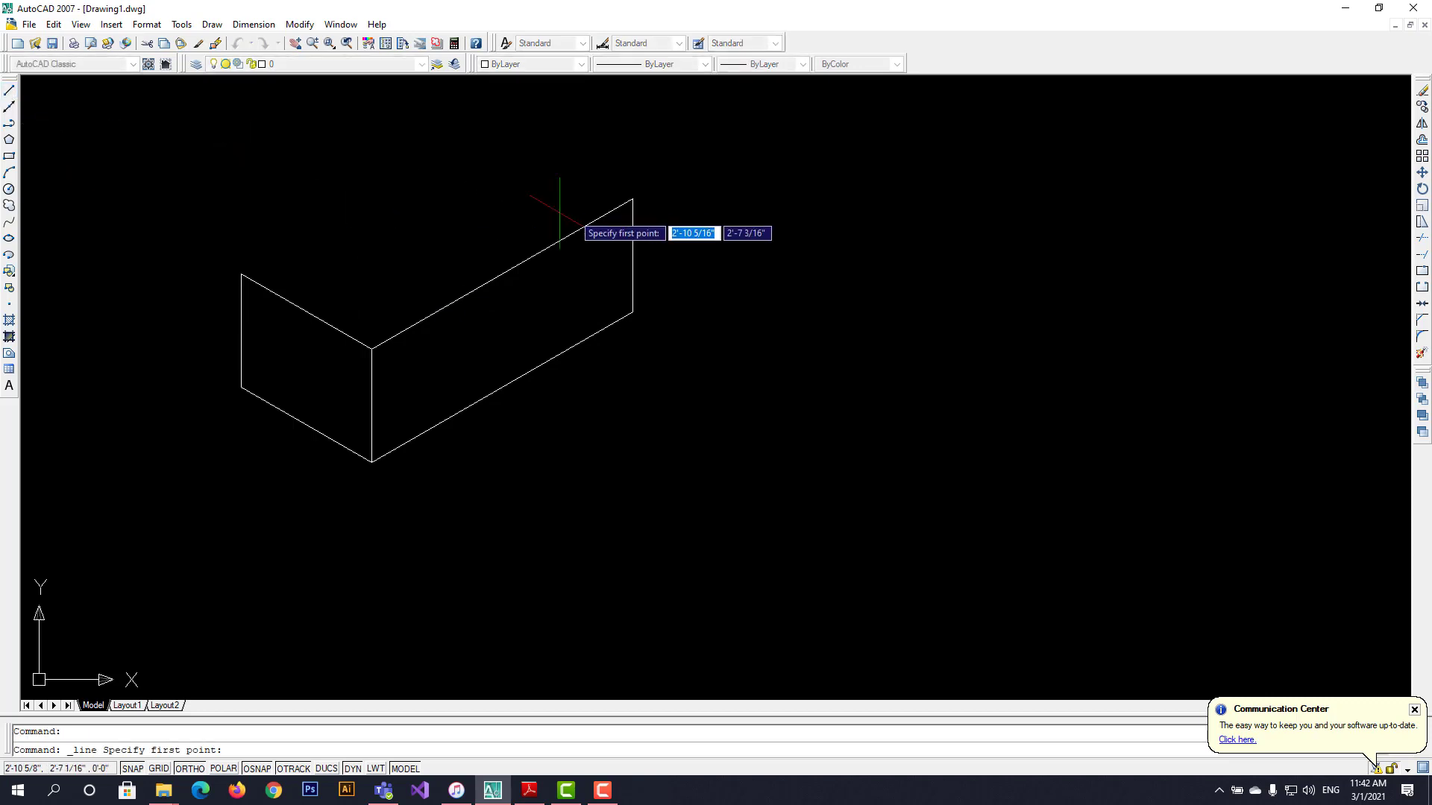
pyautogui.click(632, 200)
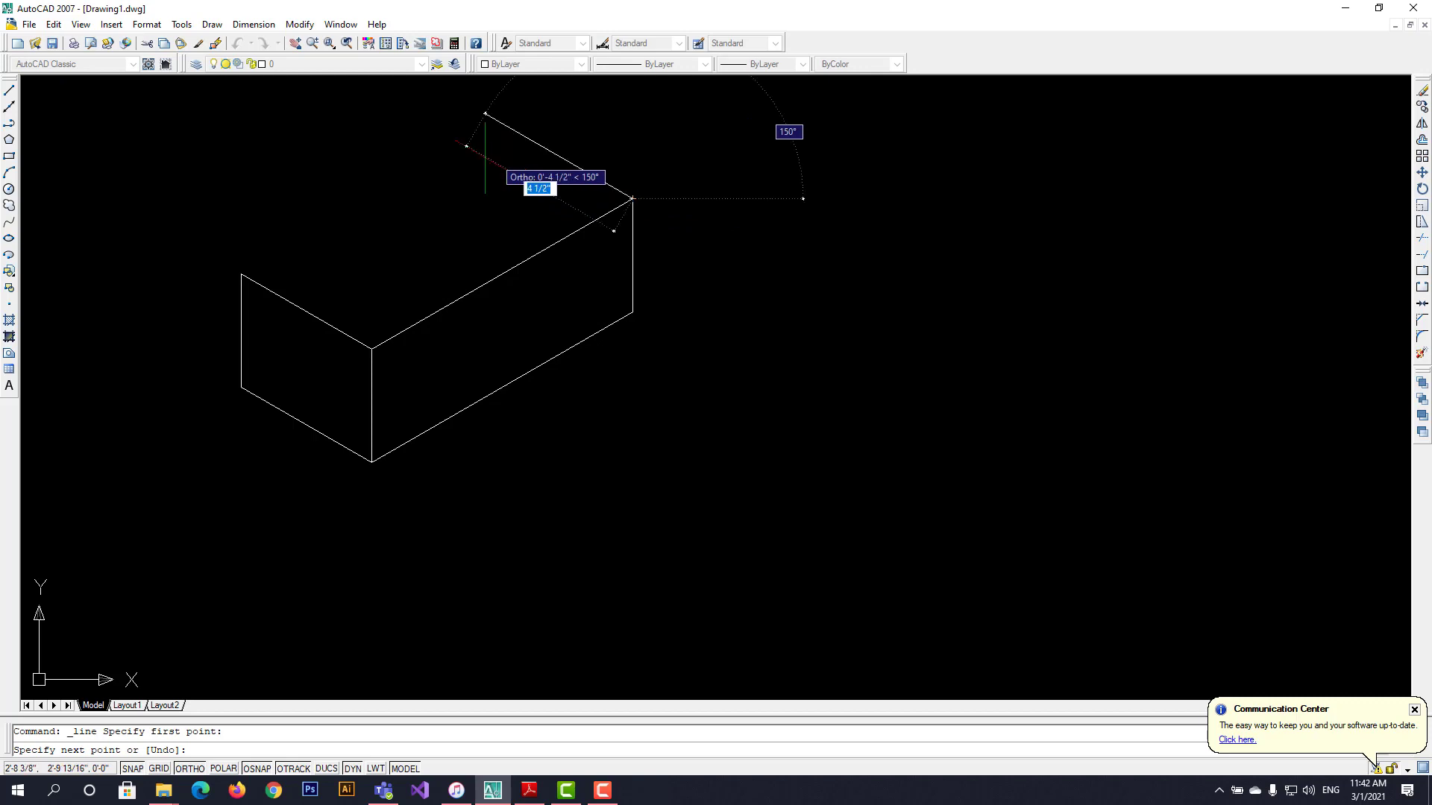
pyautogui.write('4')
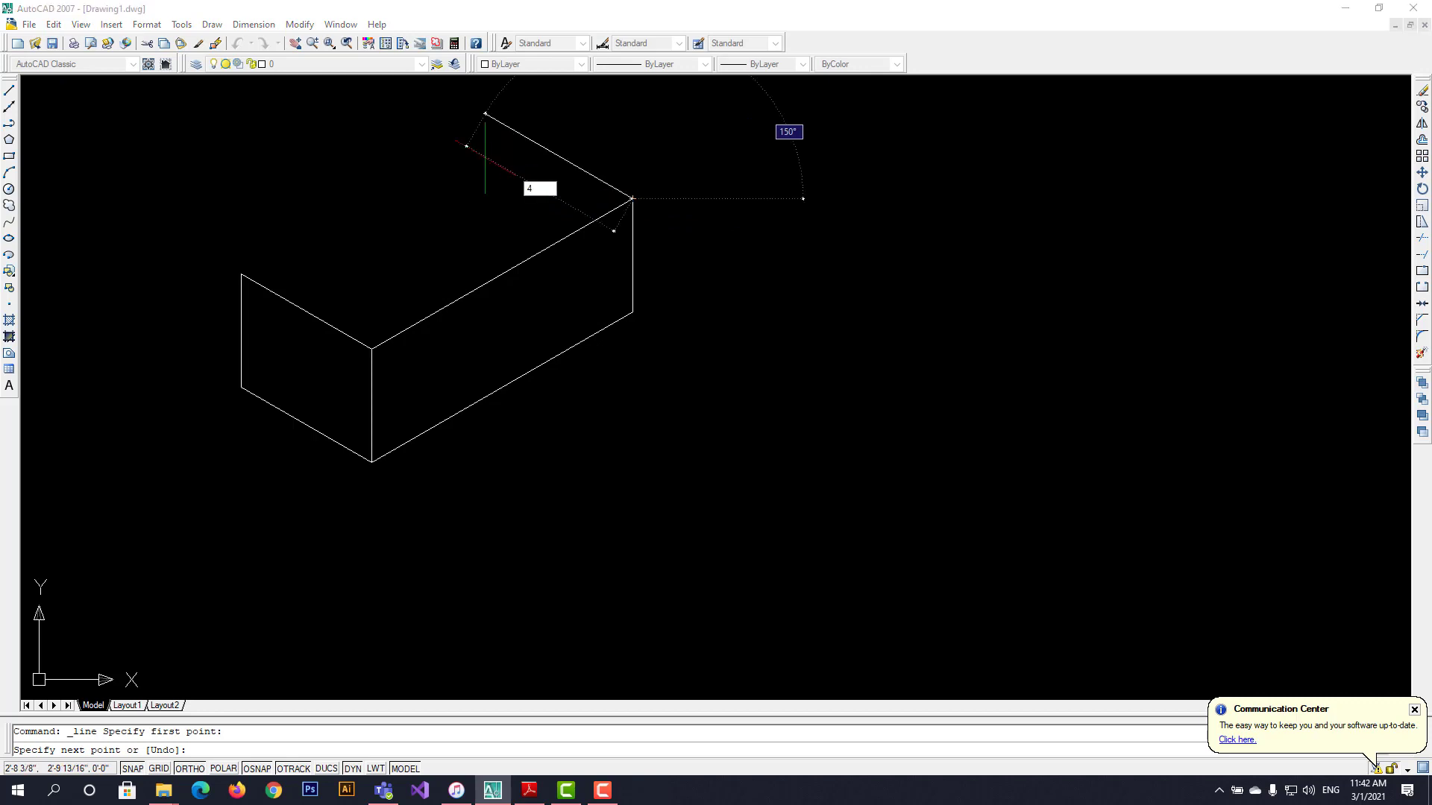
pyautogui.press('Return')
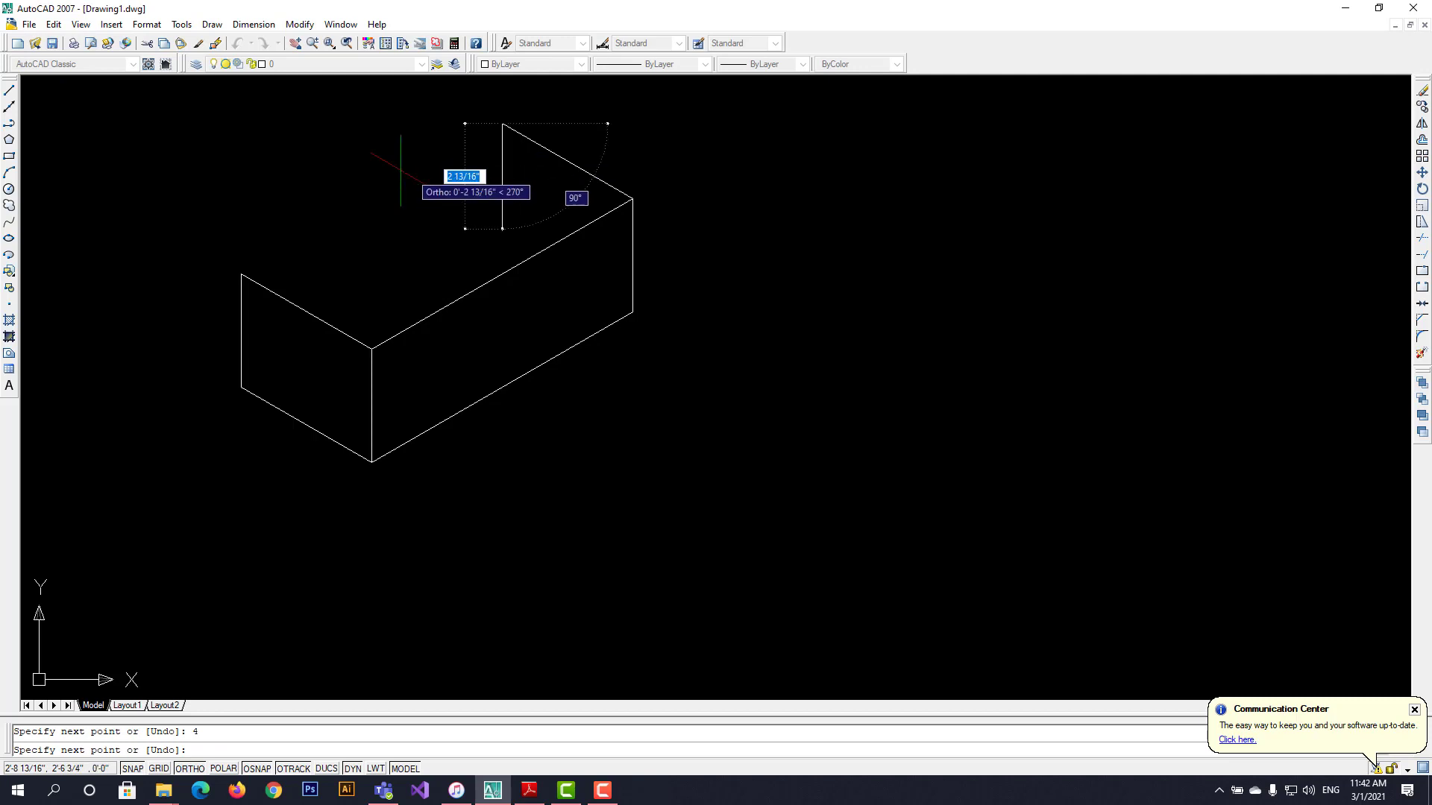
pyautogui.press('F5')
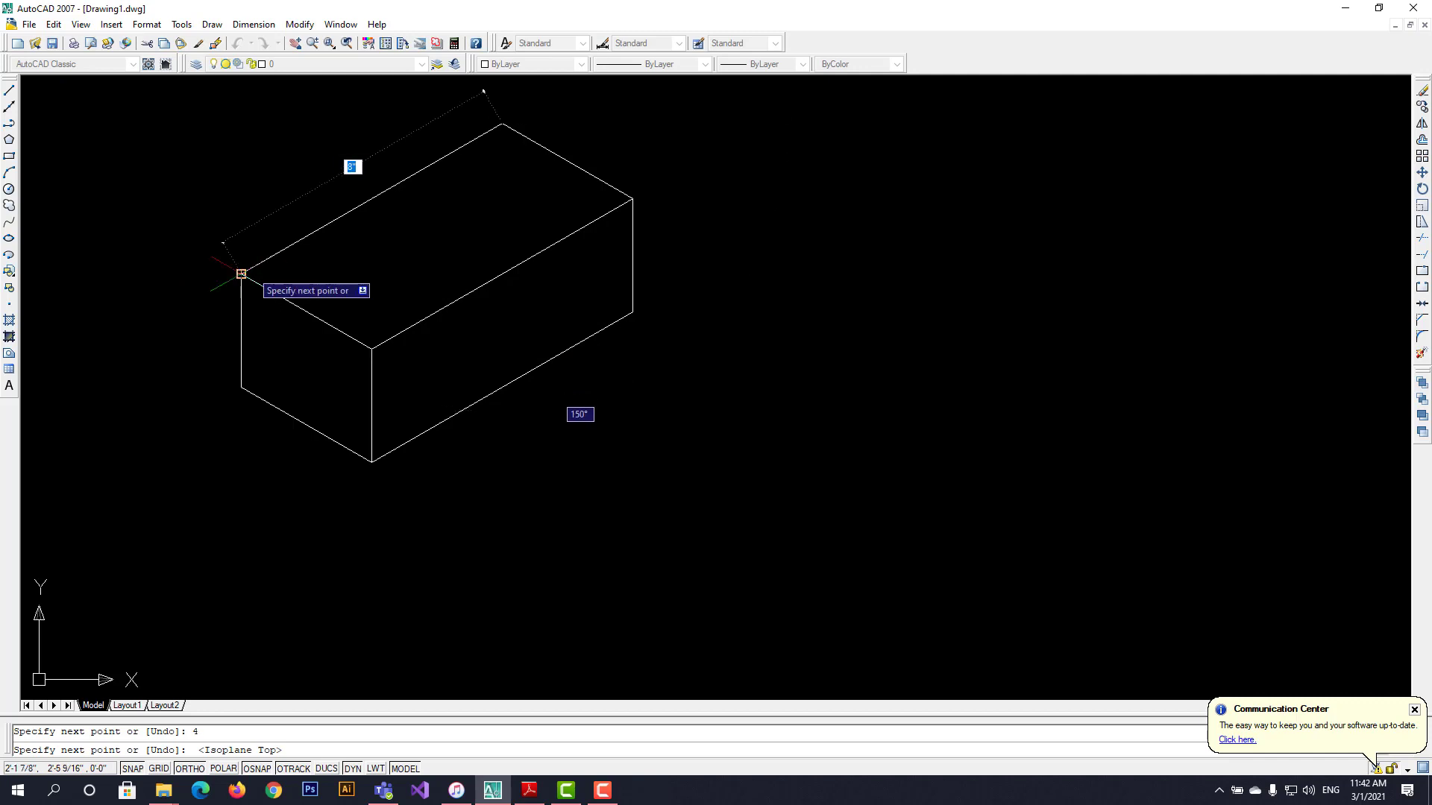
pyautogui.write('8')
pyautogui.press('Return')
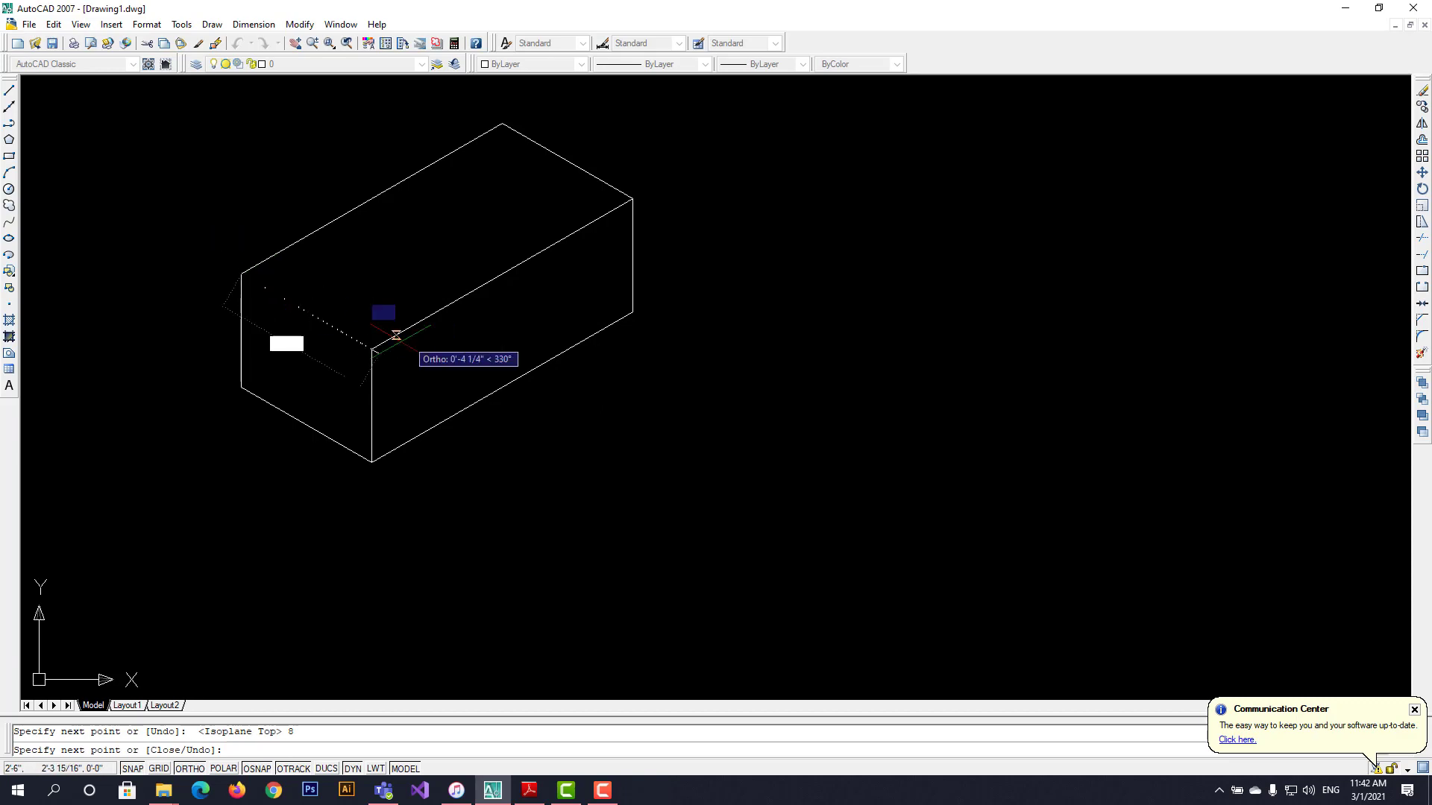
pyautogui.press('Escape')
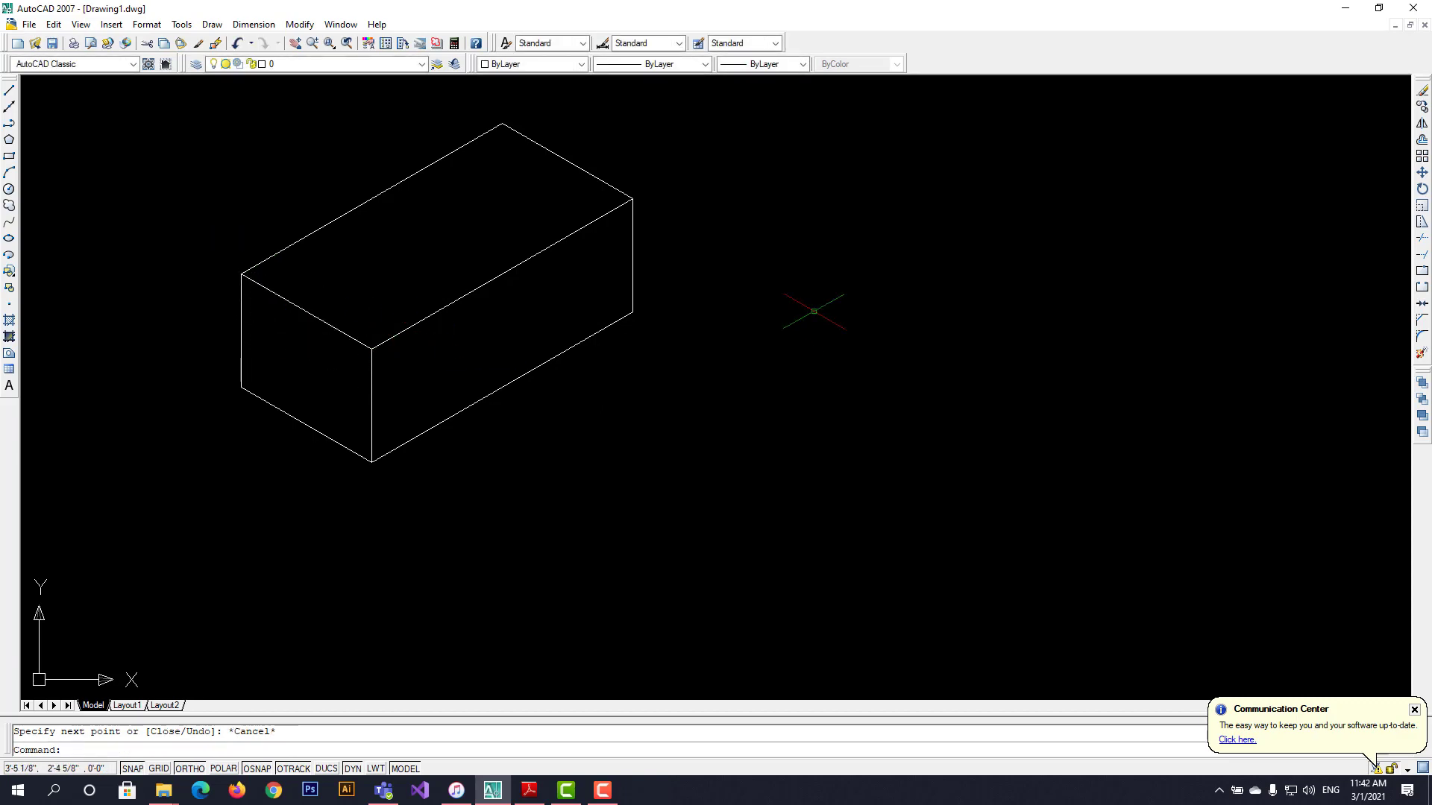
# Check the isometric example in Adobe Reader, return to AutoCAD, turn snap off and draw a 1-unit line down from the box's lower-left corner.
pyautogui.click(542, 798)
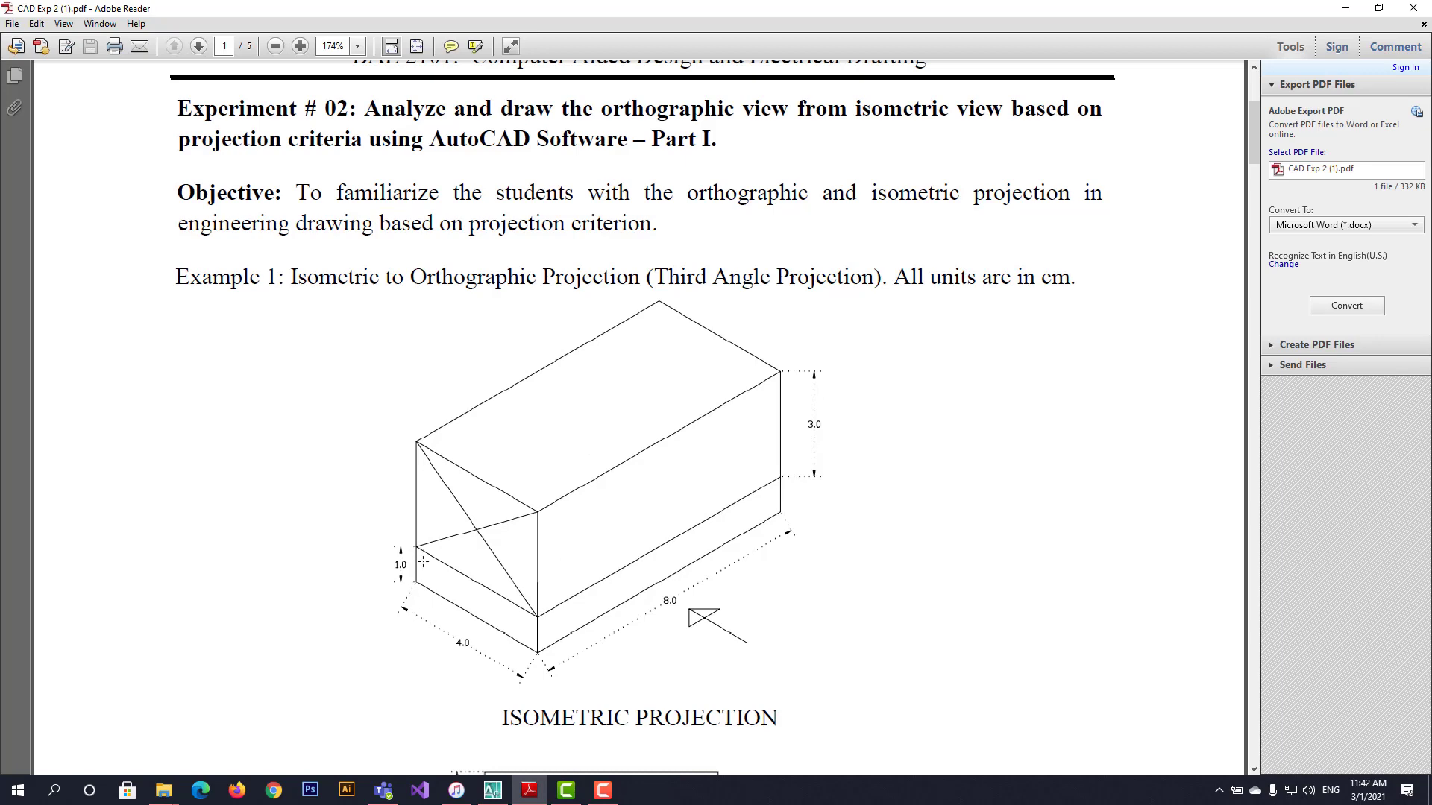
pyautogui.click(493, 791)
pyautogui.click(9, 91)
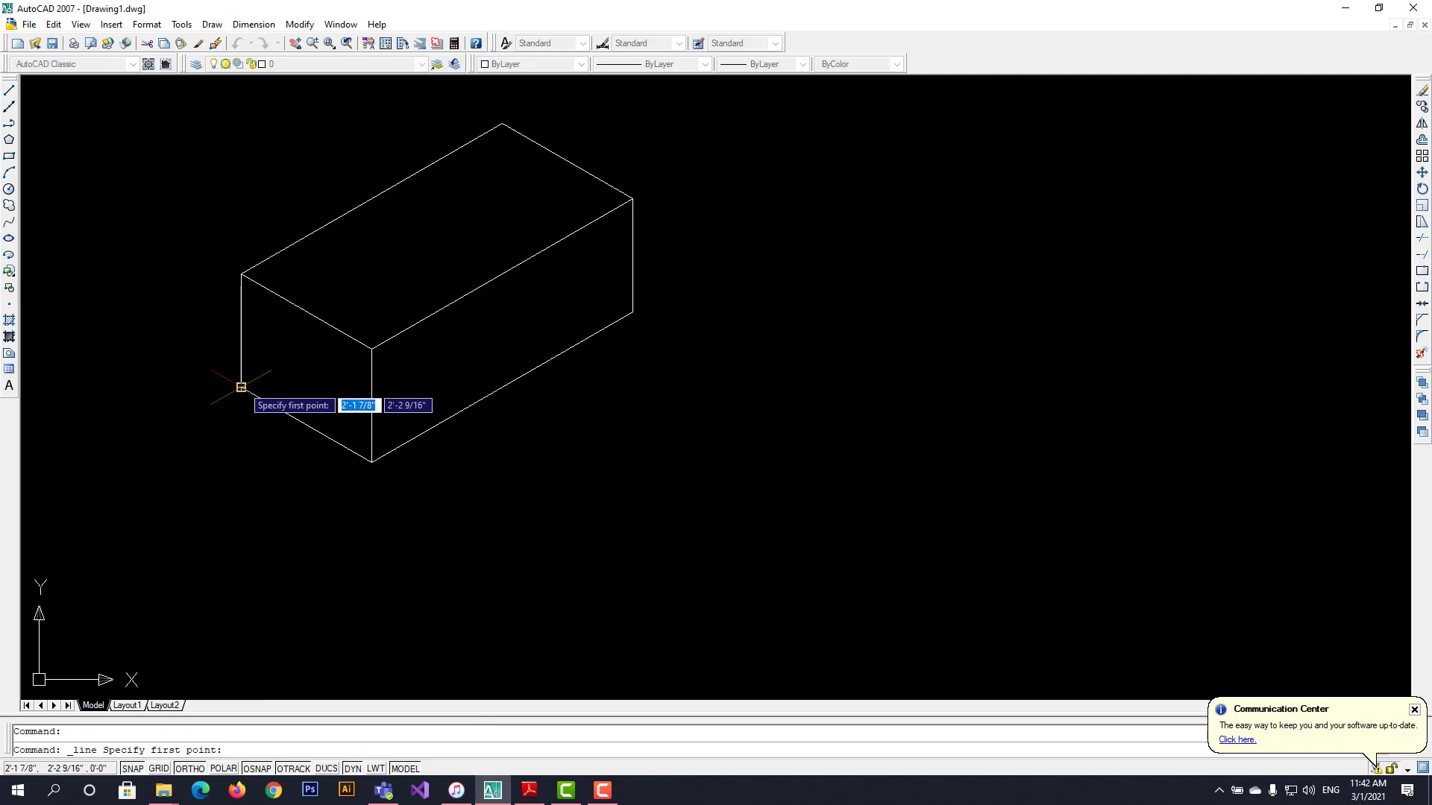
pyautogui.click(129, 770)
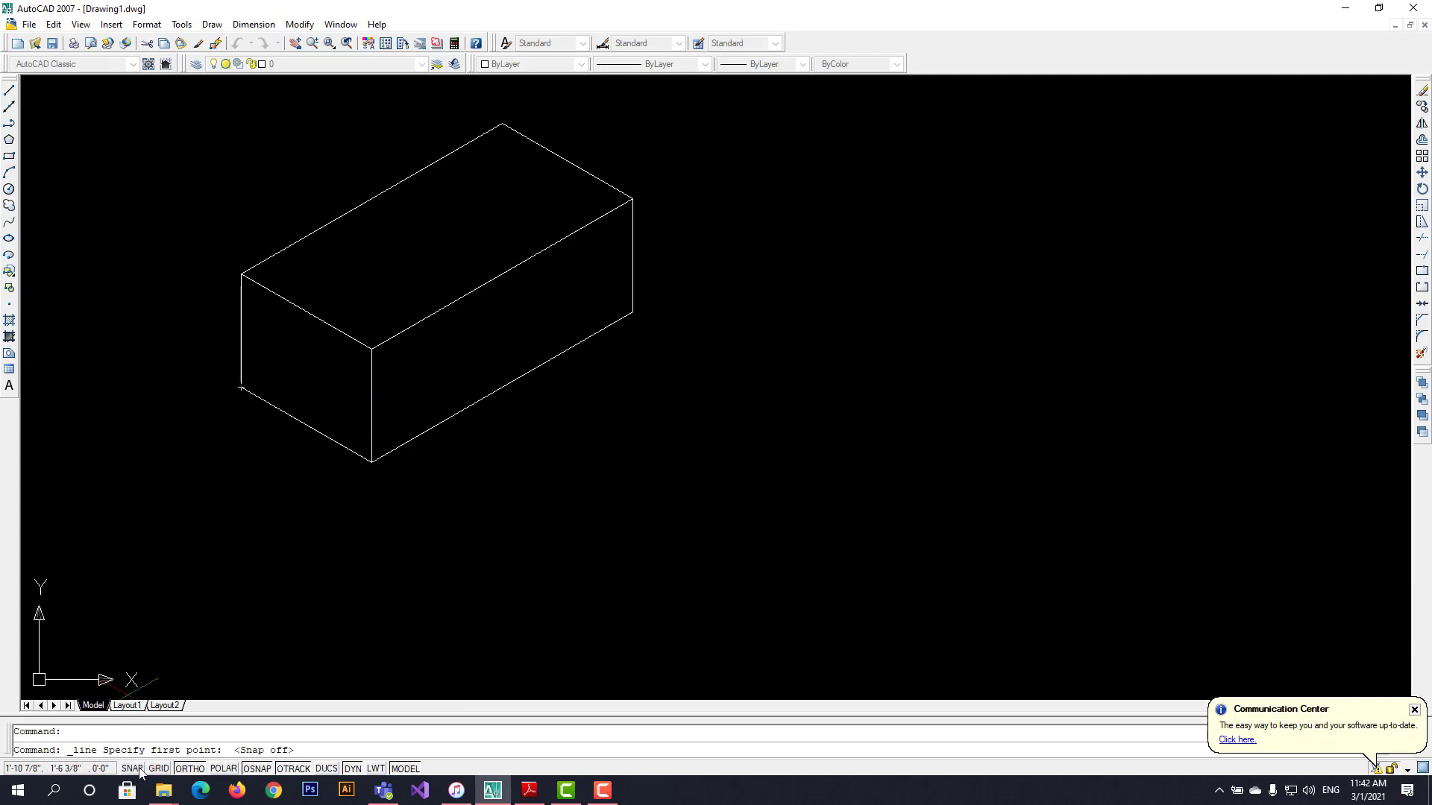
pyautogui.click(241, 387)
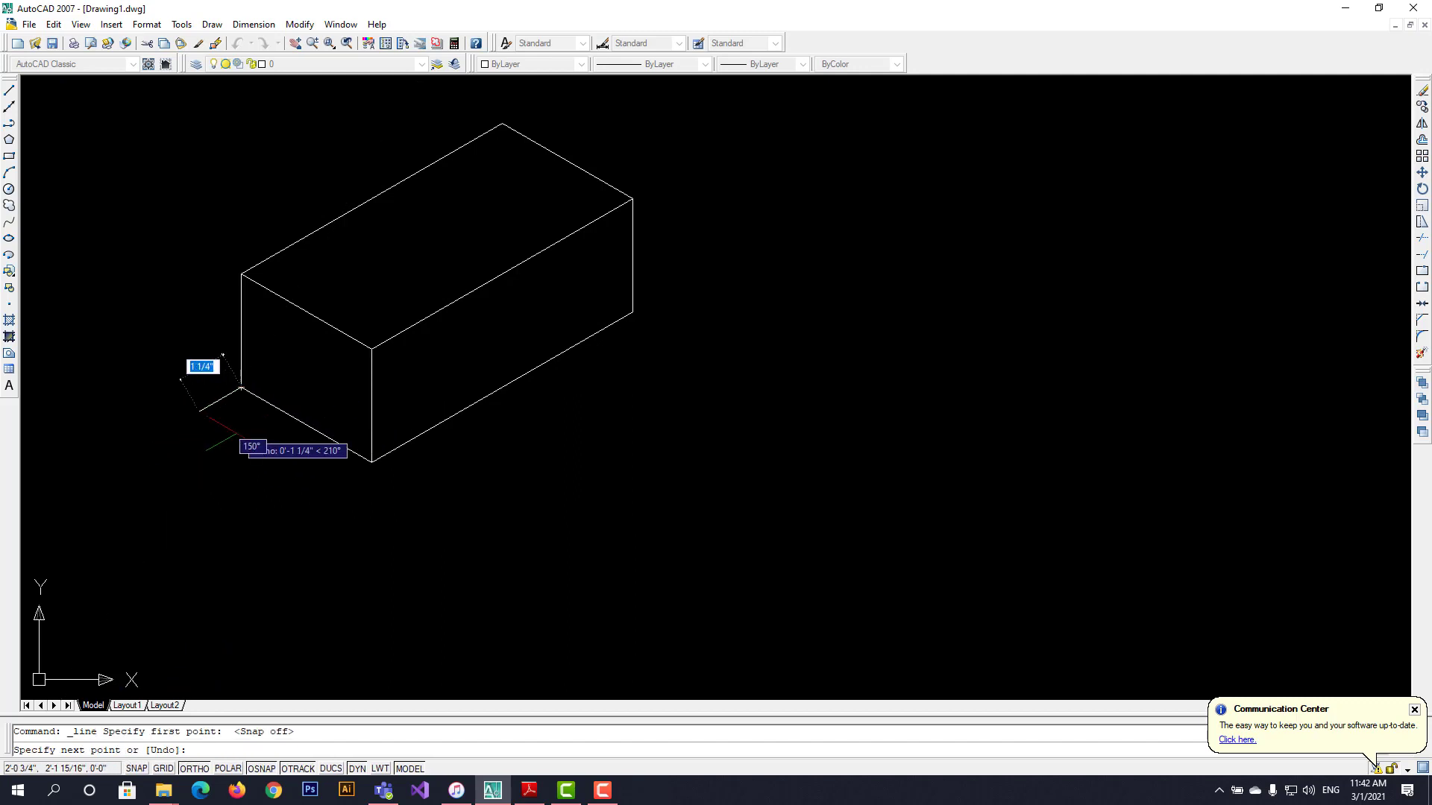
pyautogui.press('F5')
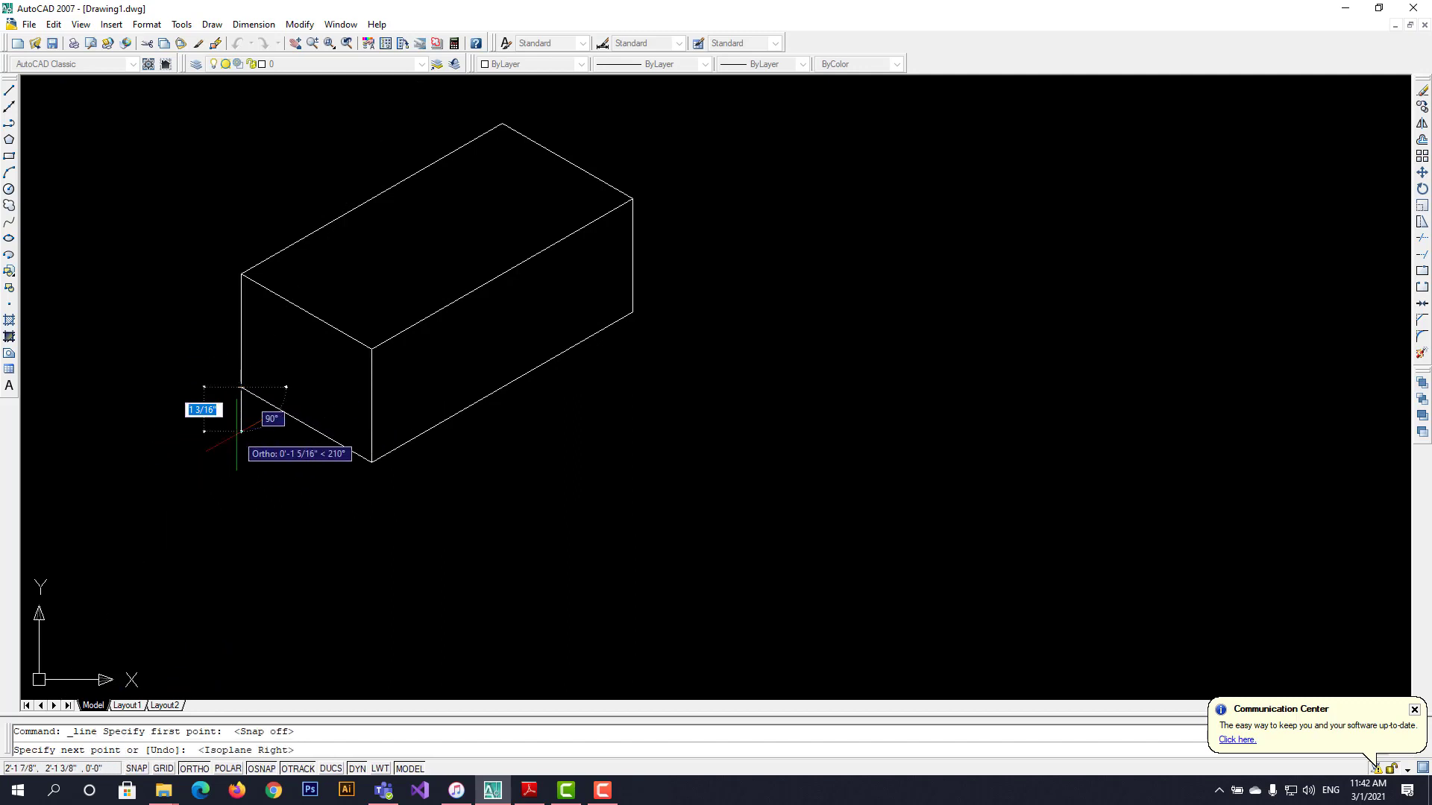
pyautogui.write('1')
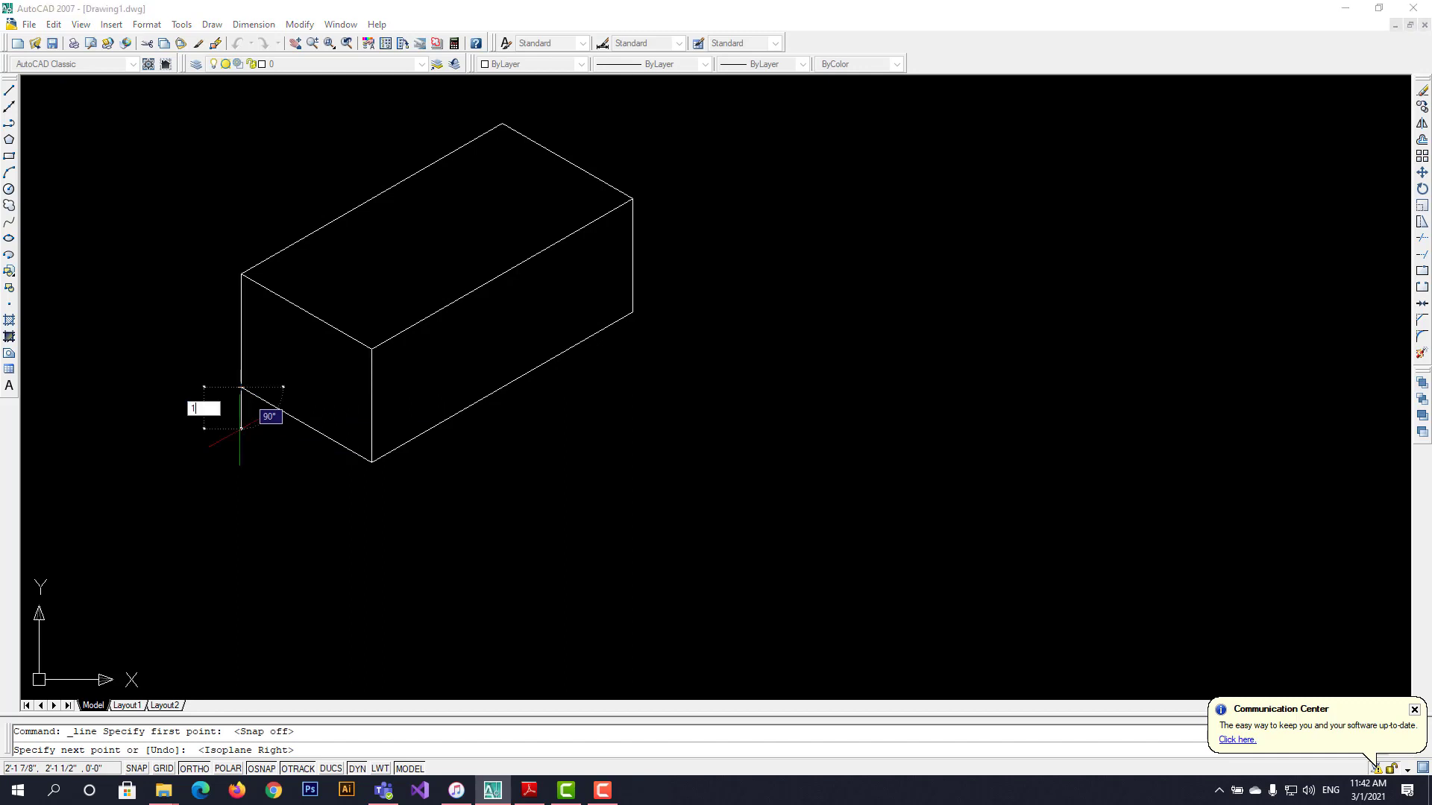
pyautogui.press('Return')
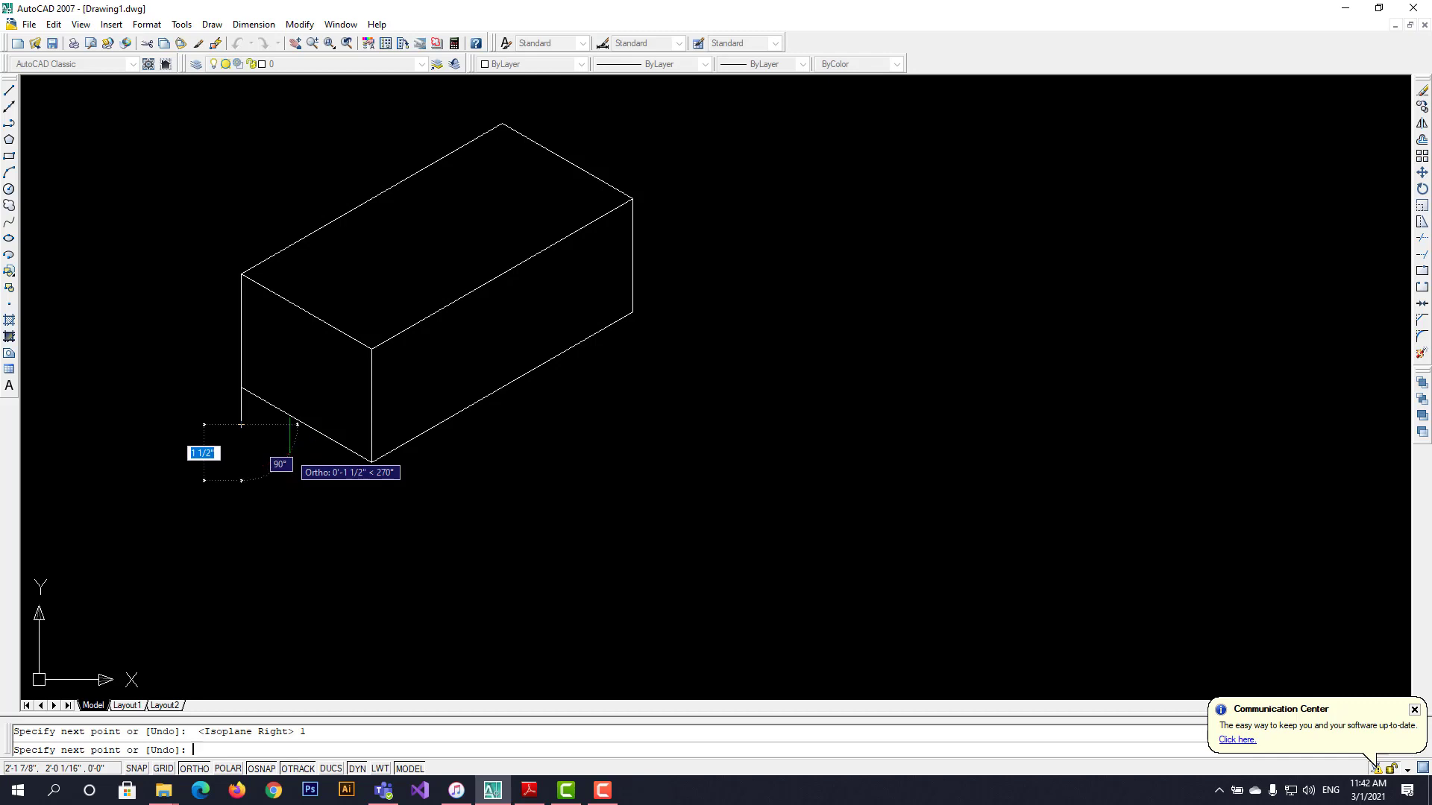
# Continue the base outline 4 units along the left isoplane and 1 unit up to the box's front corner.
pyautogui.press('F5')
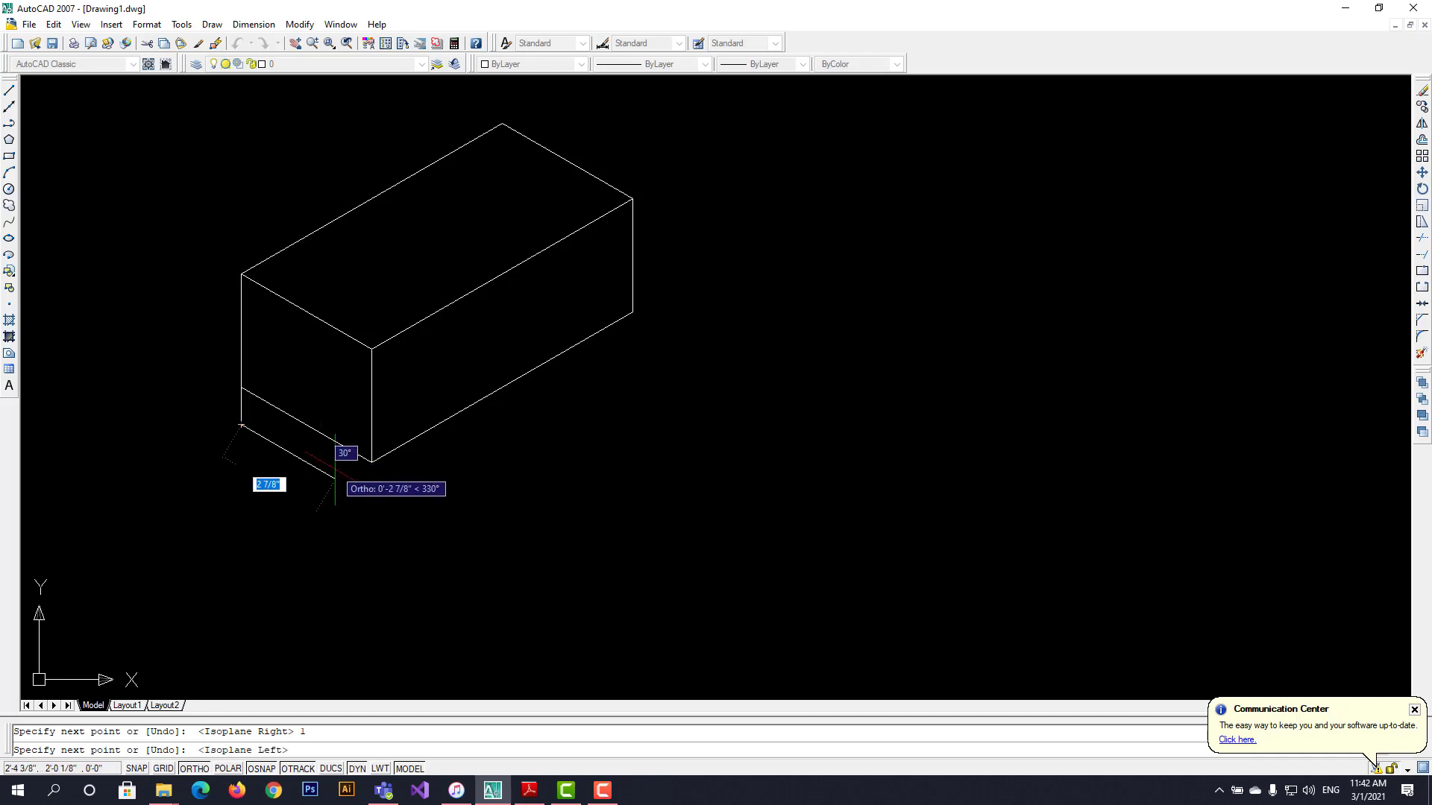
pyautogui.write('4')
pyautogui.press('Return')
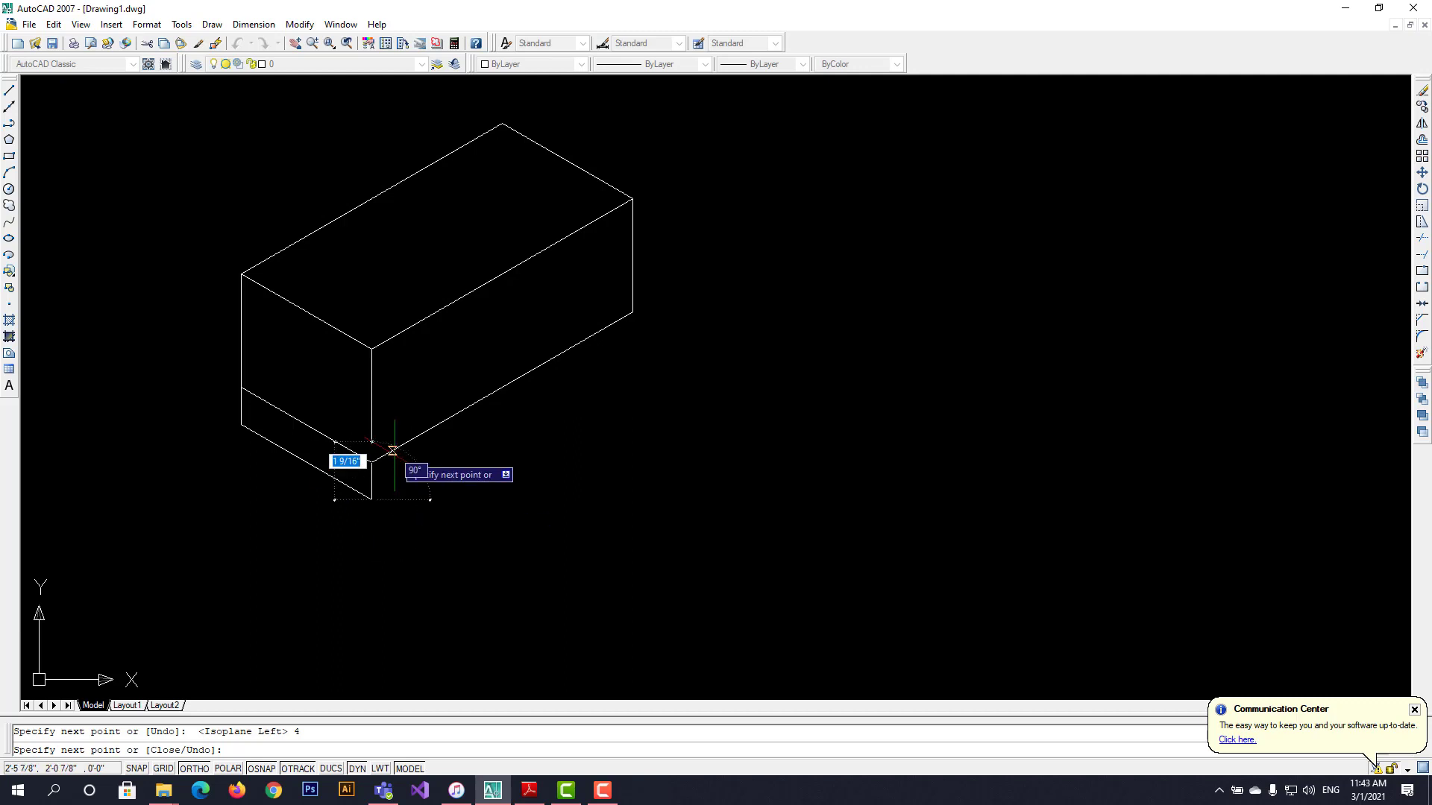
pyautogui.write('1')
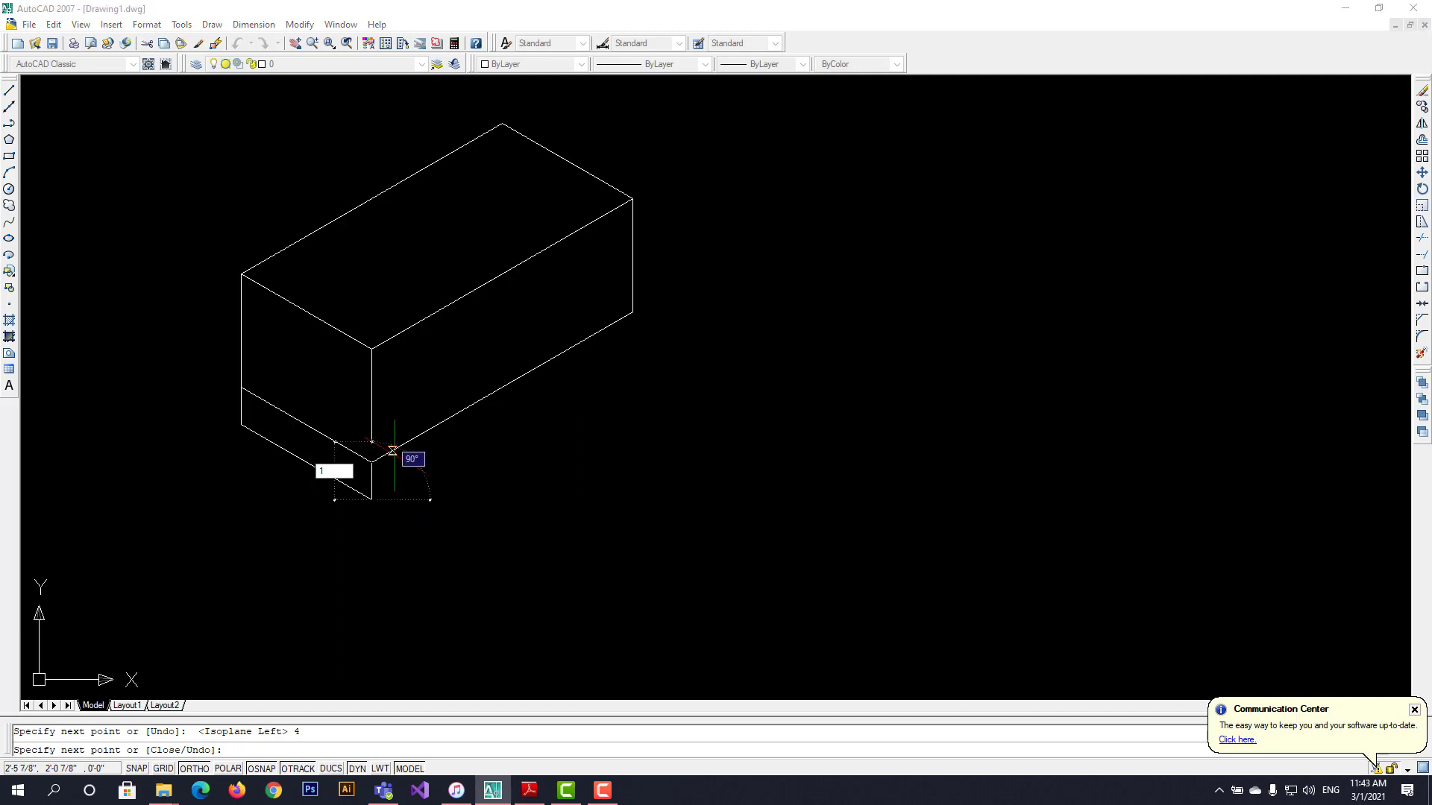
pyautogui.press('Return')
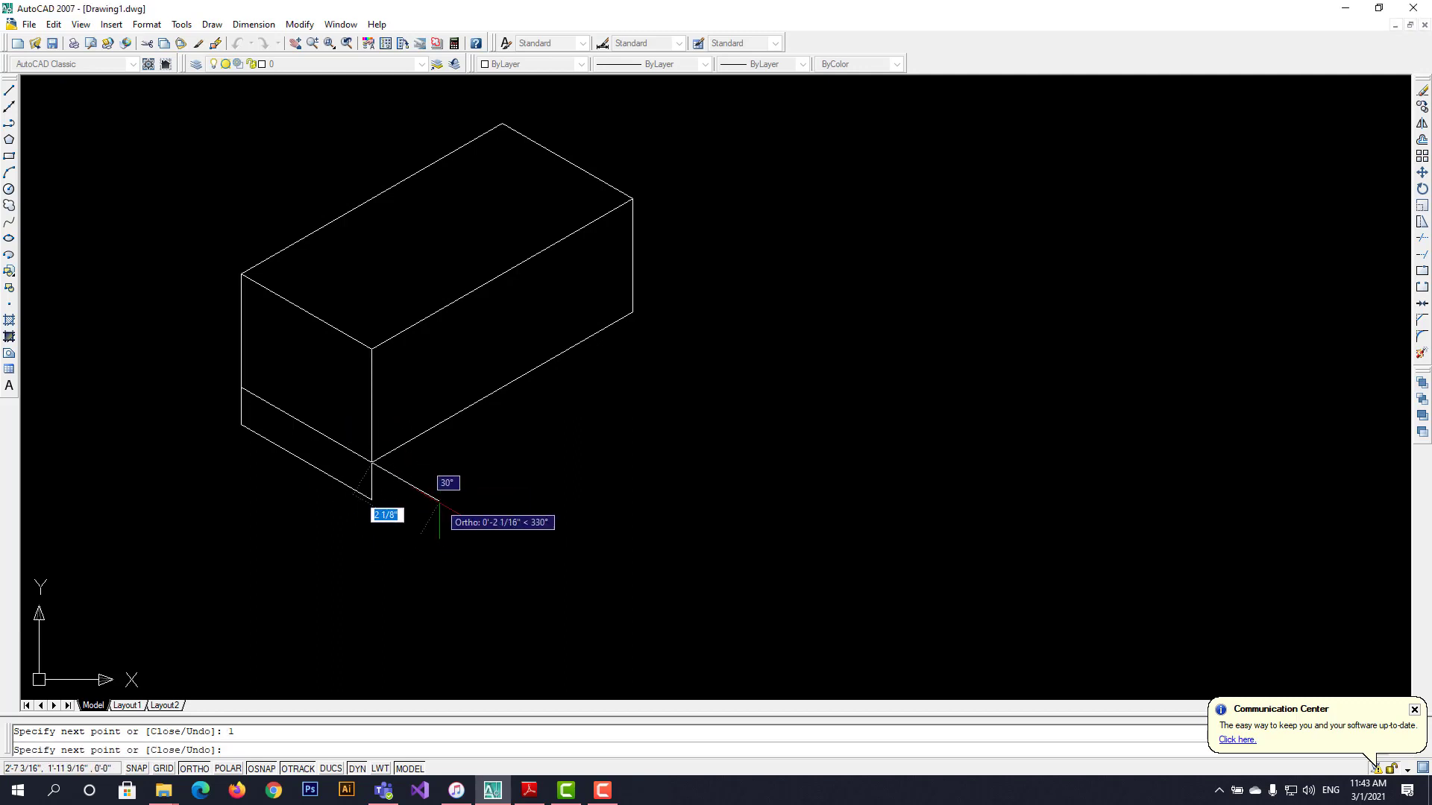
pyautogui.press('Return')
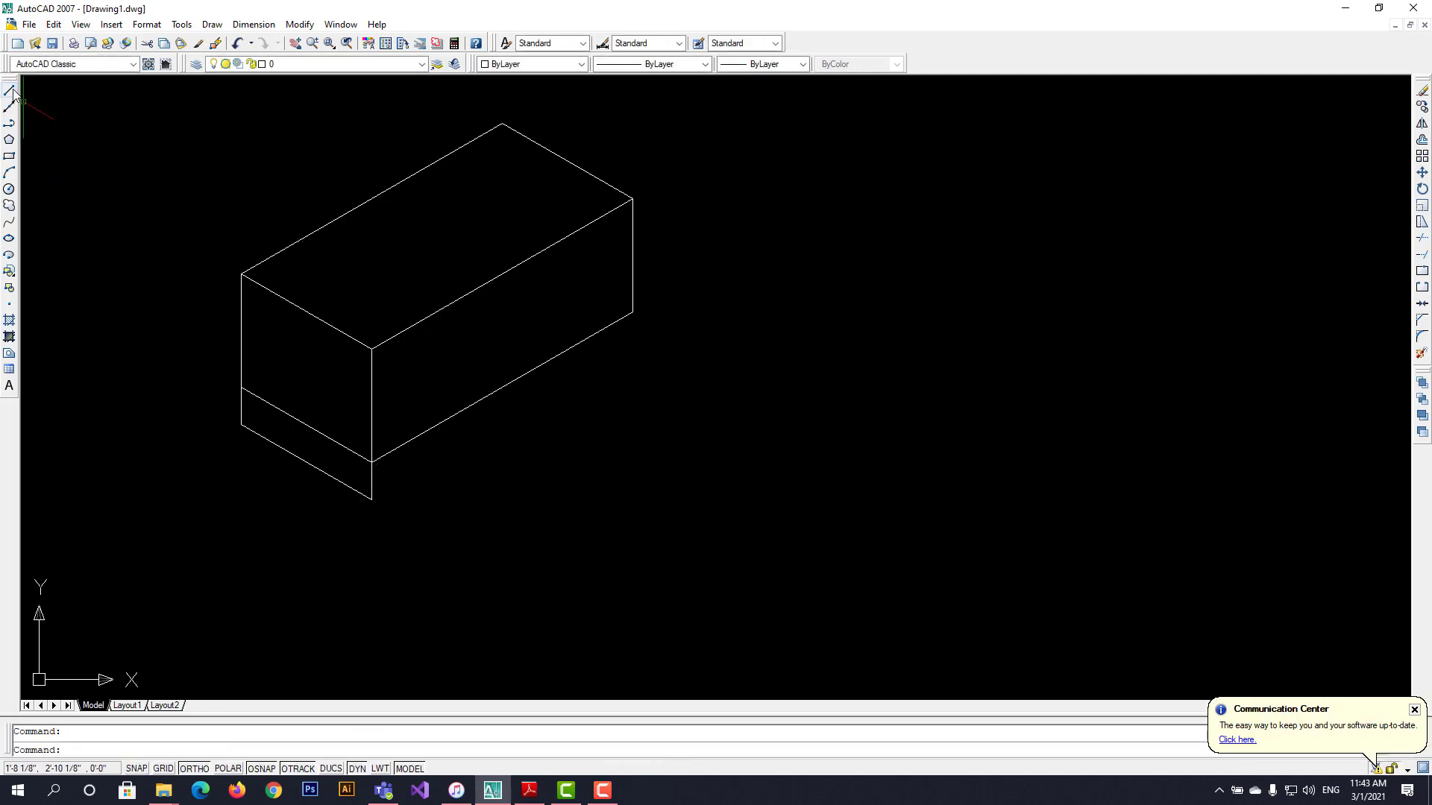
# Draw the base's right side from its lower front corner, 8 units along the 30° axis and 1 unit up.
pyautogui.click(12, 91)
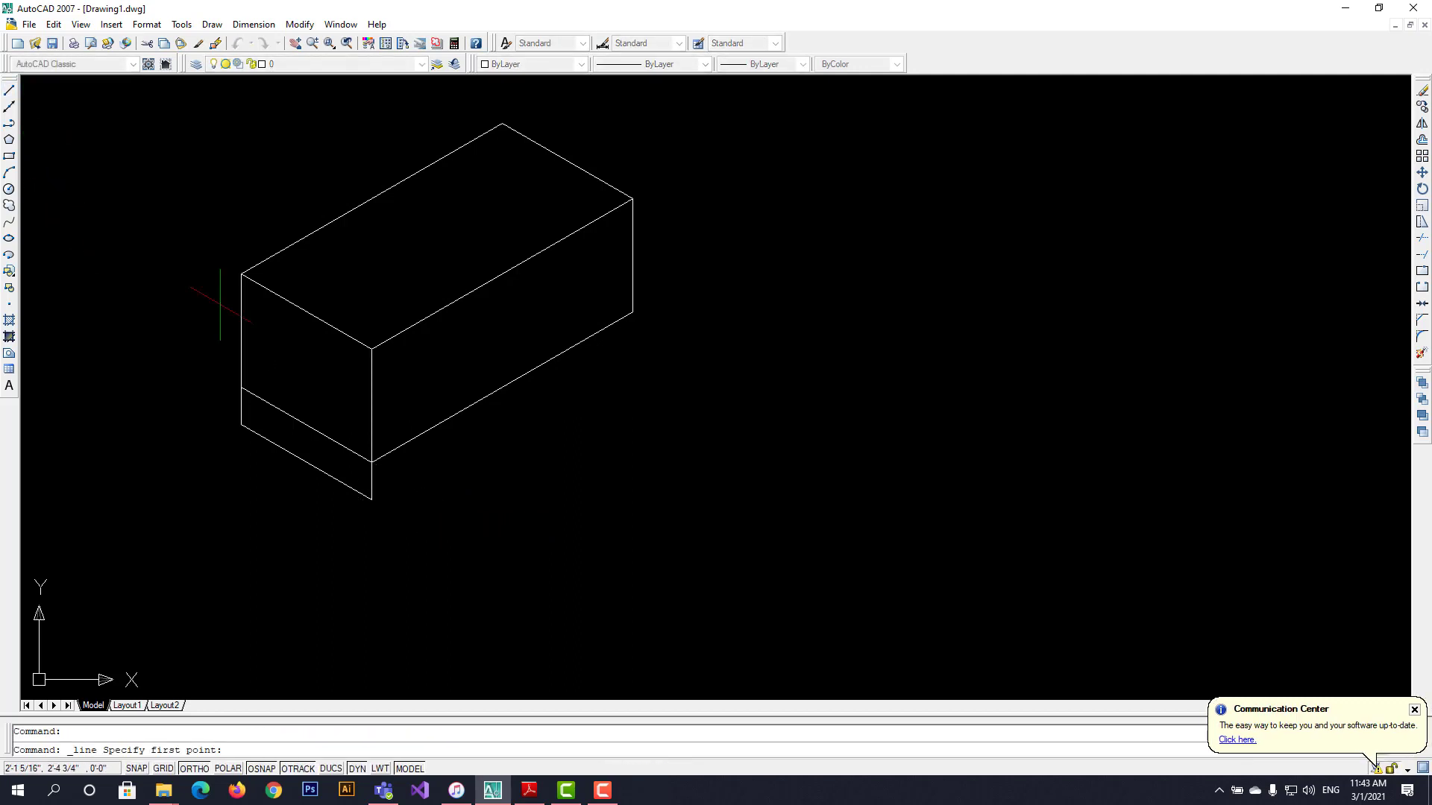
pyautogui.click(372, 500)
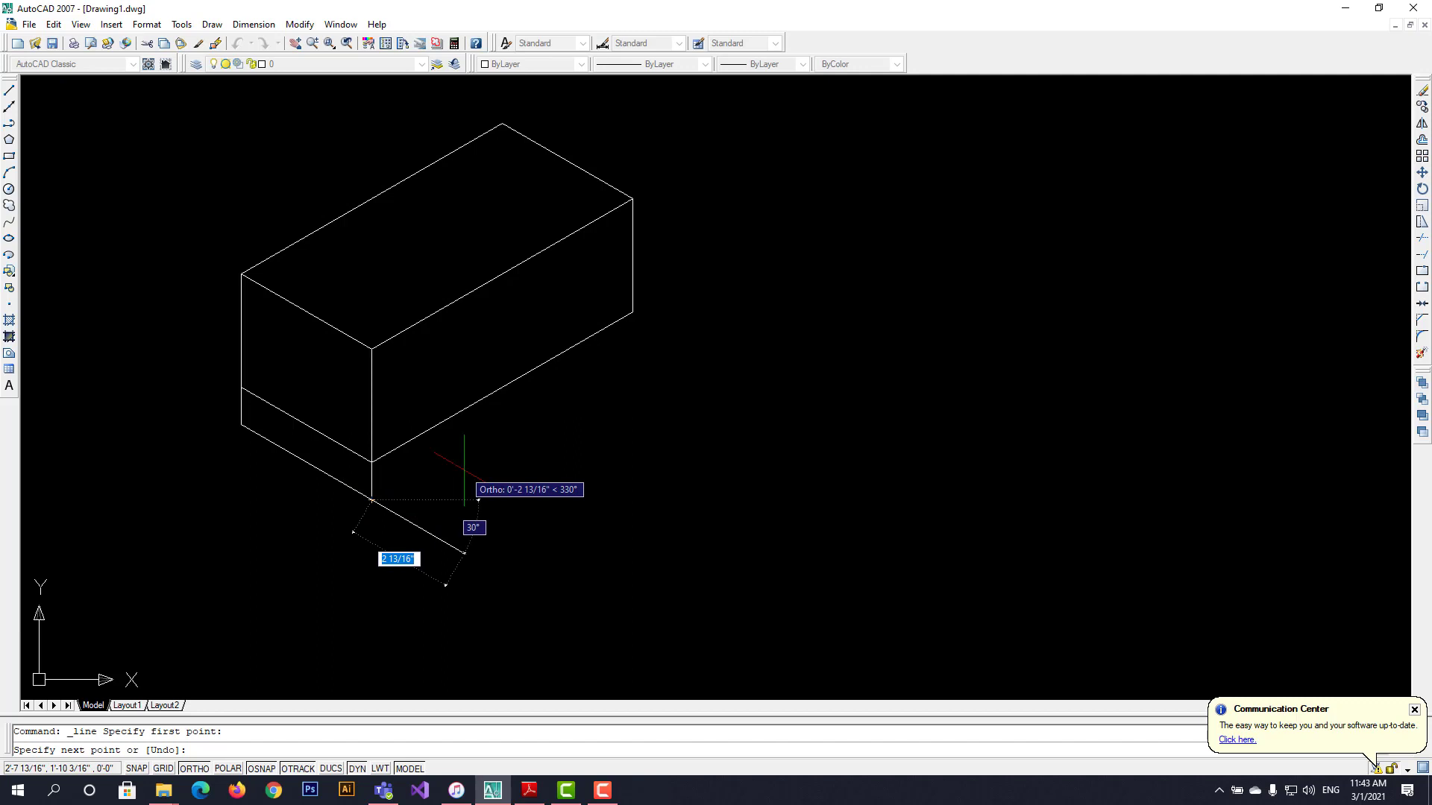
pyautogui.press('F5')
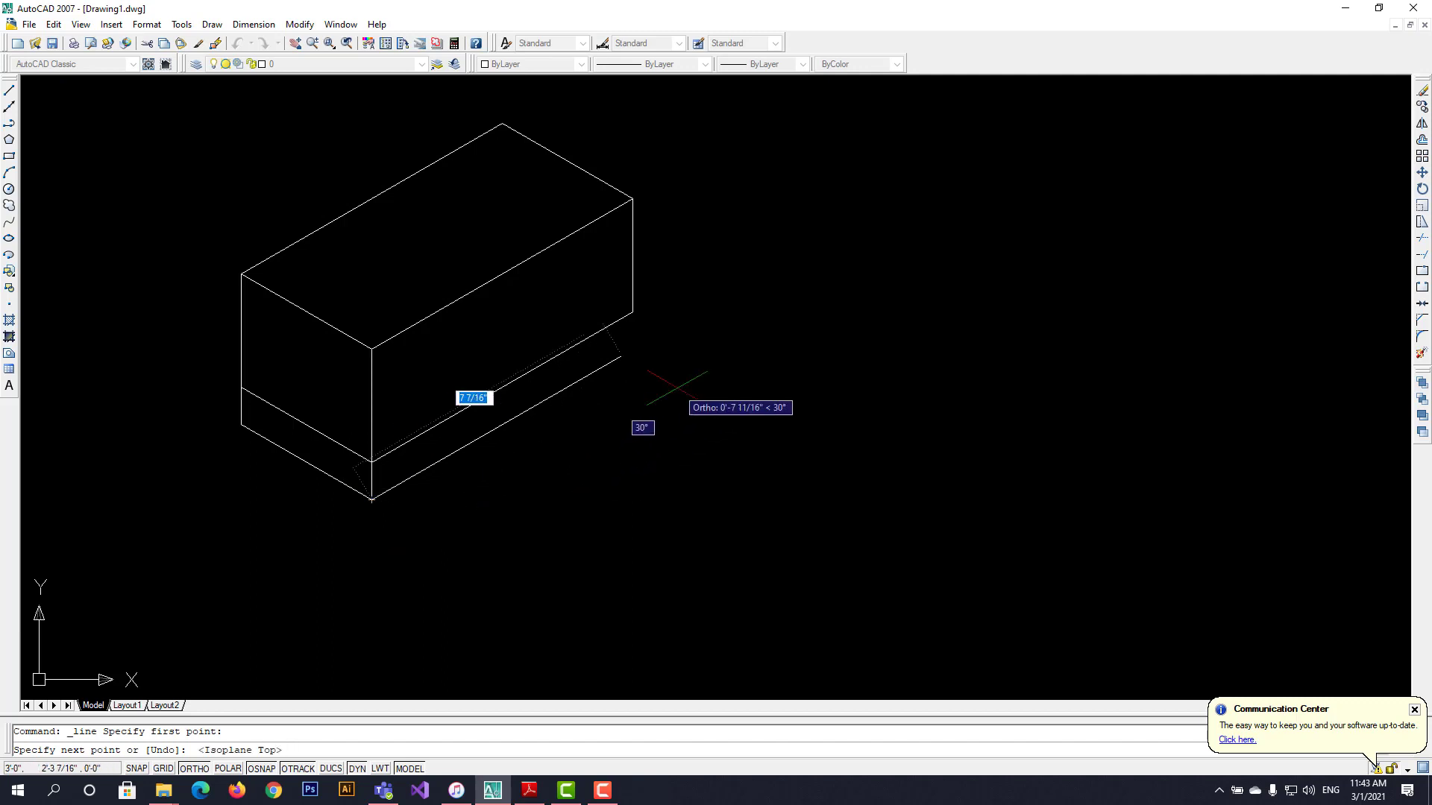
pyautogui.write('8')
pyautogui.press('Return')
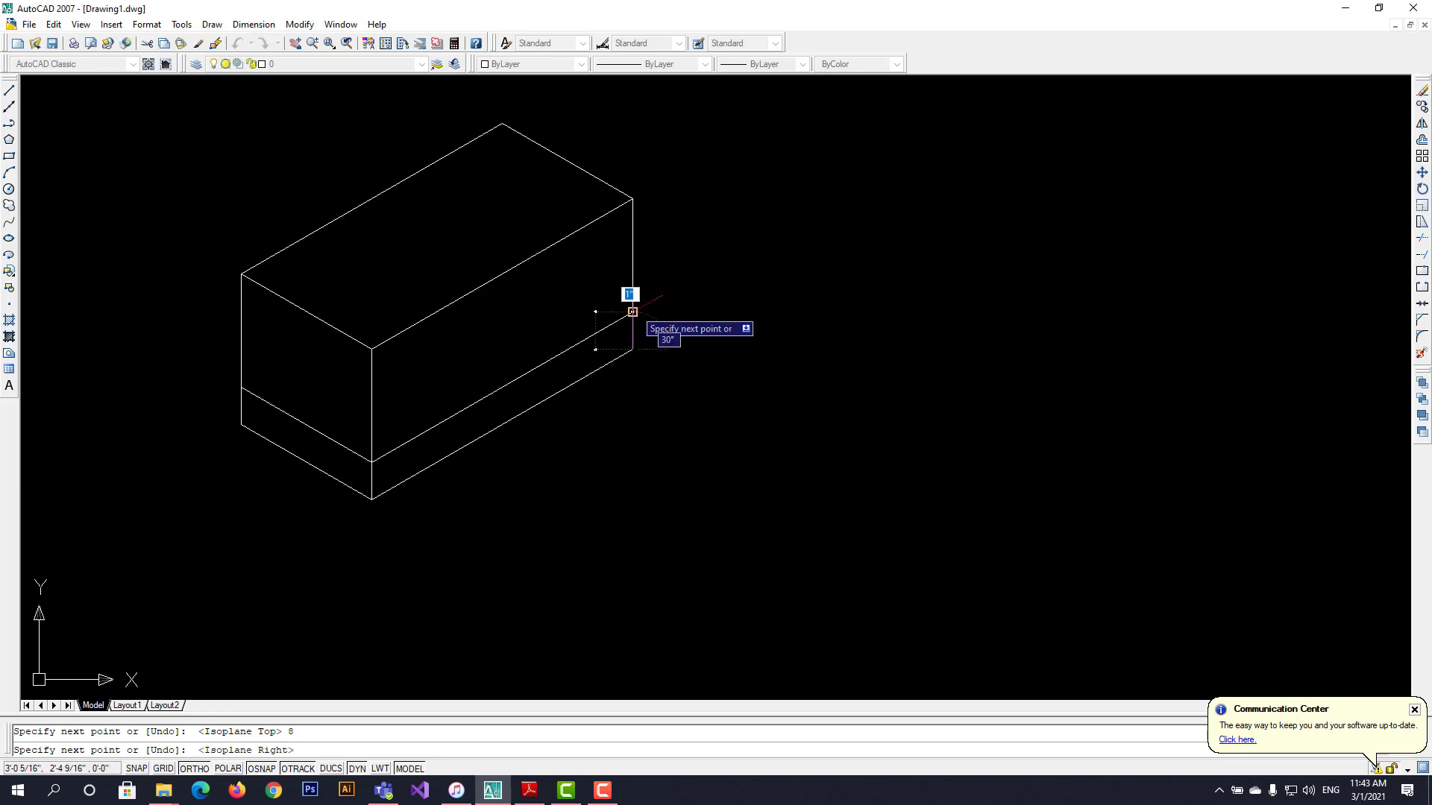
pyautogui.write('1')
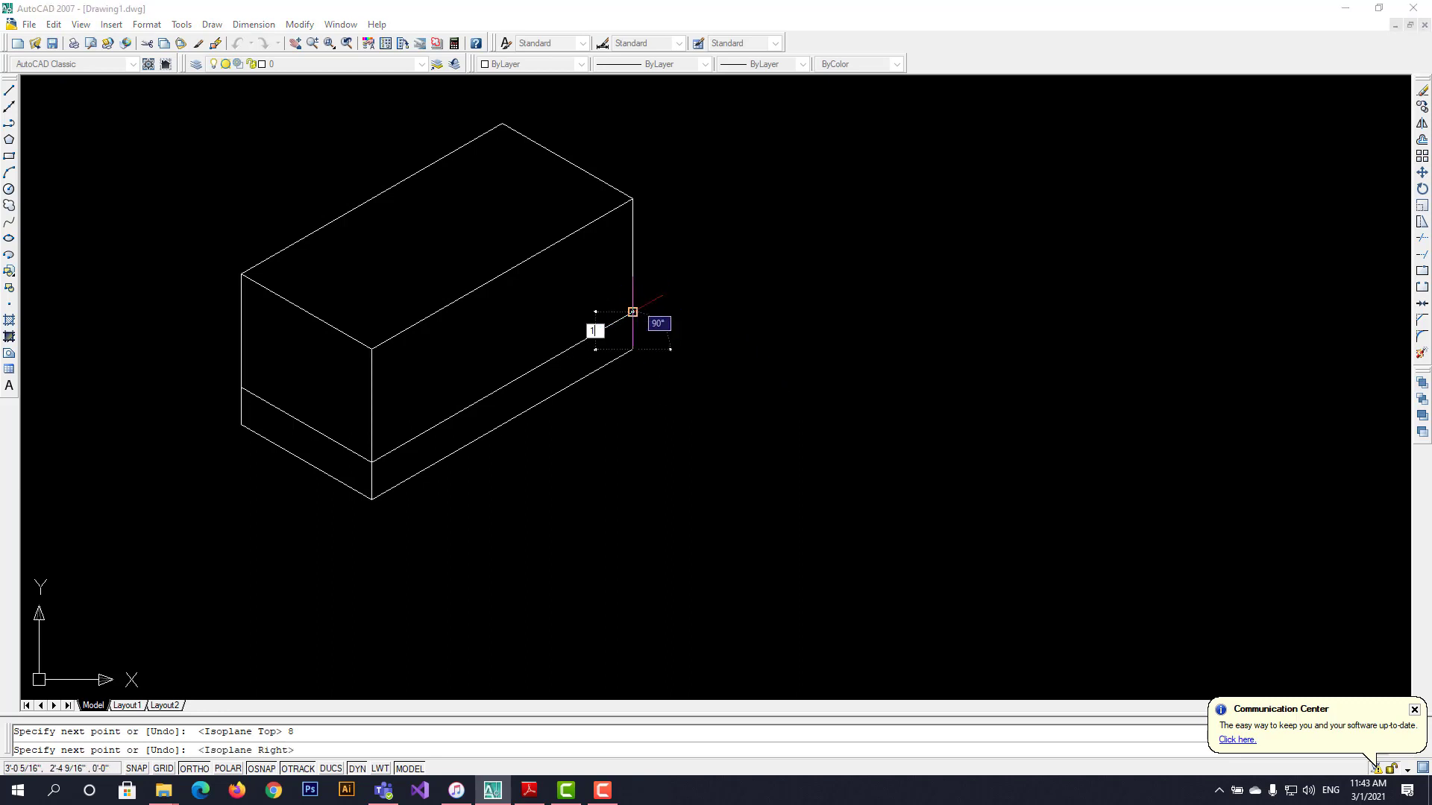
pyautogui.press('Return')
pyautogui.press('Escape')
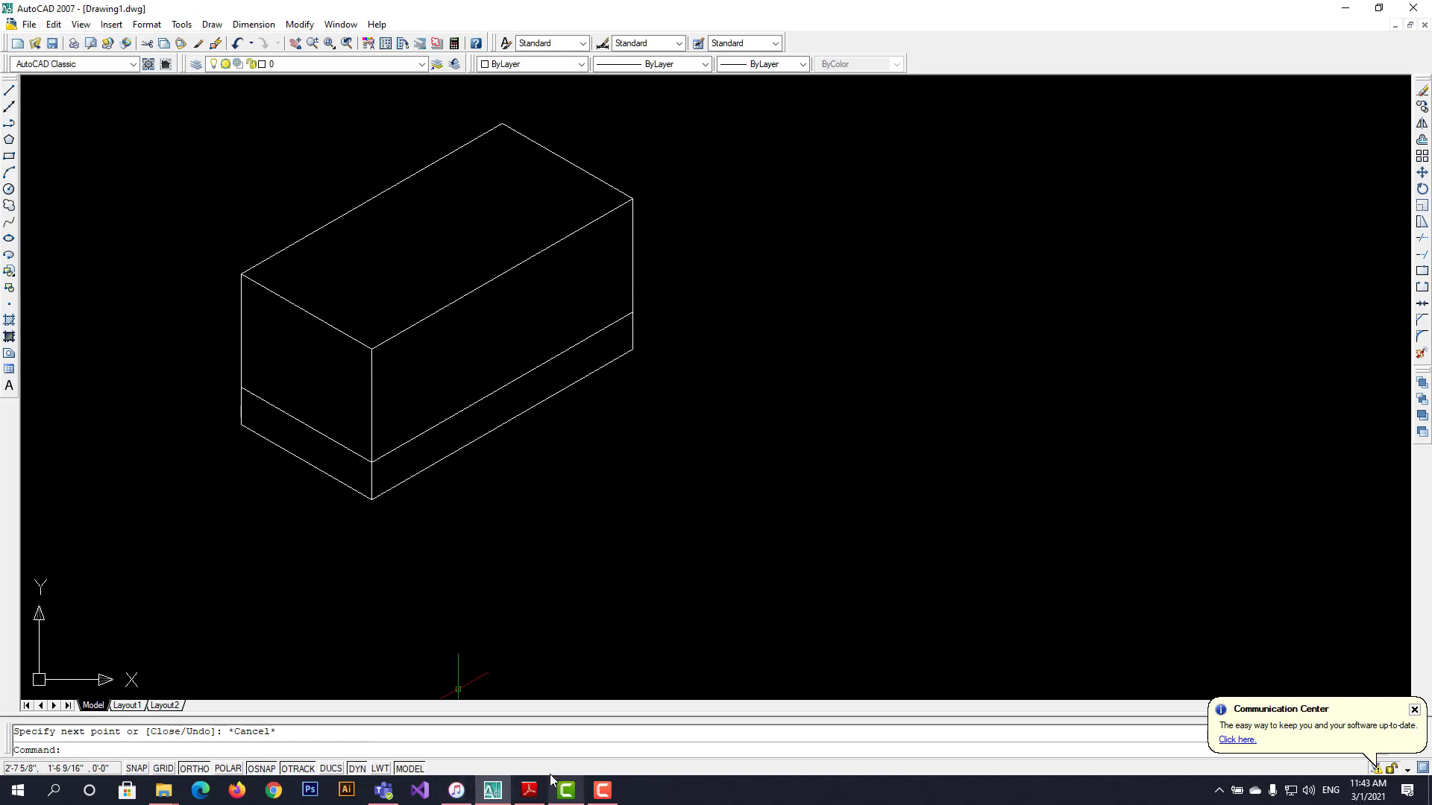
# Check the isometric example in Adobe Reader, return to AutoCAD and switch the snap style to Standard, picking two points for the snap spacing.
pyautogui.click(496, 798)
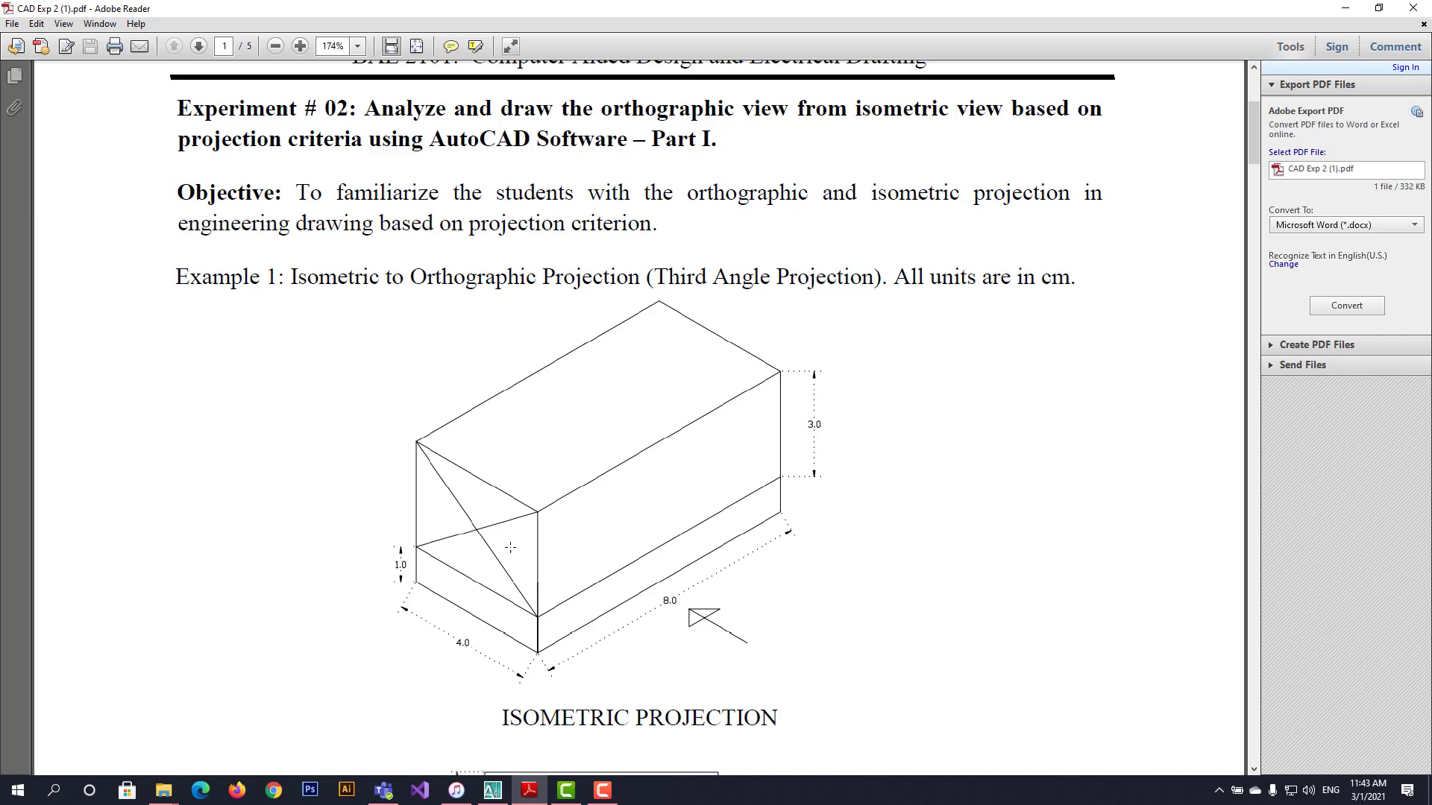
pyautogui.click(495, 795)
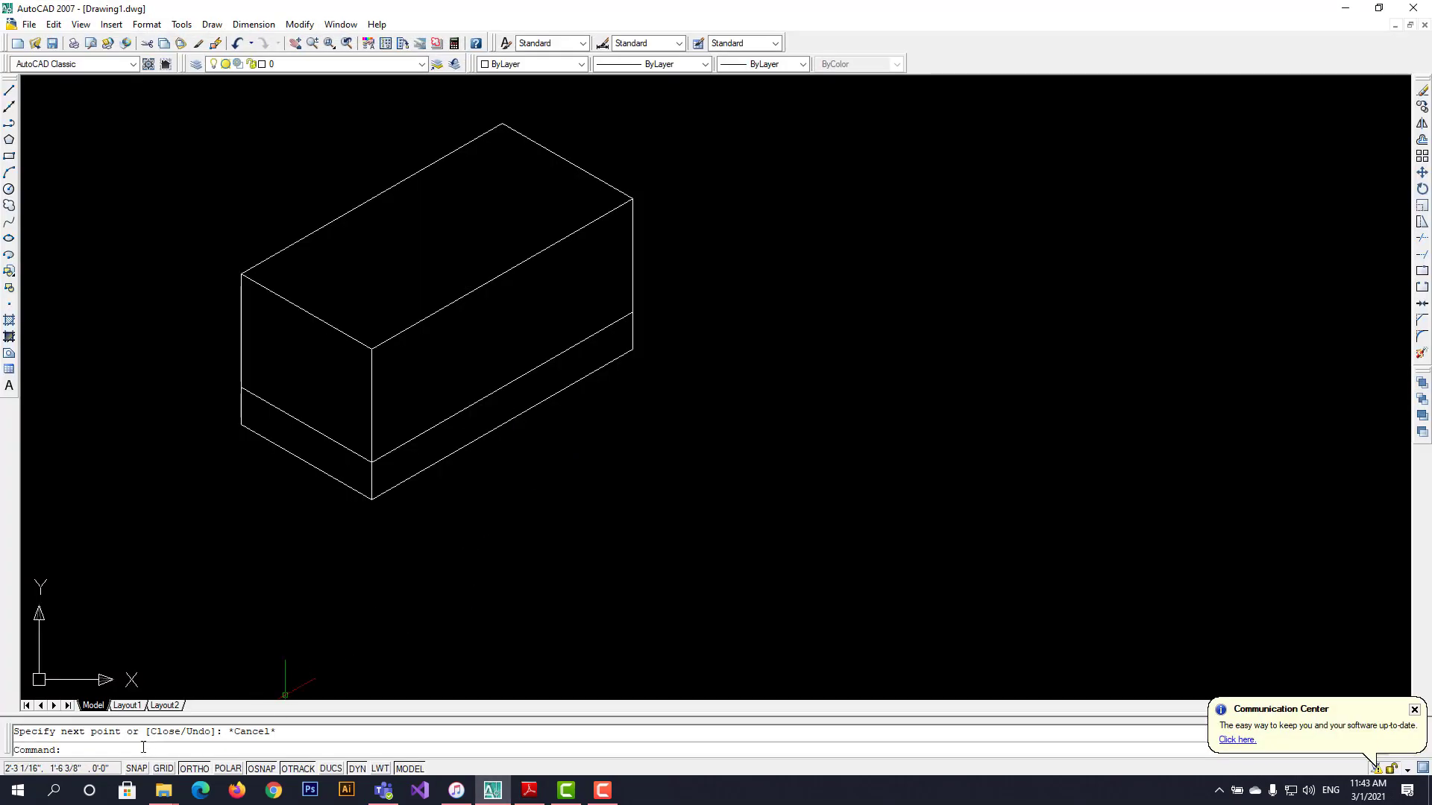
pyautogui.write('snap')
pyautogui.press('Return')
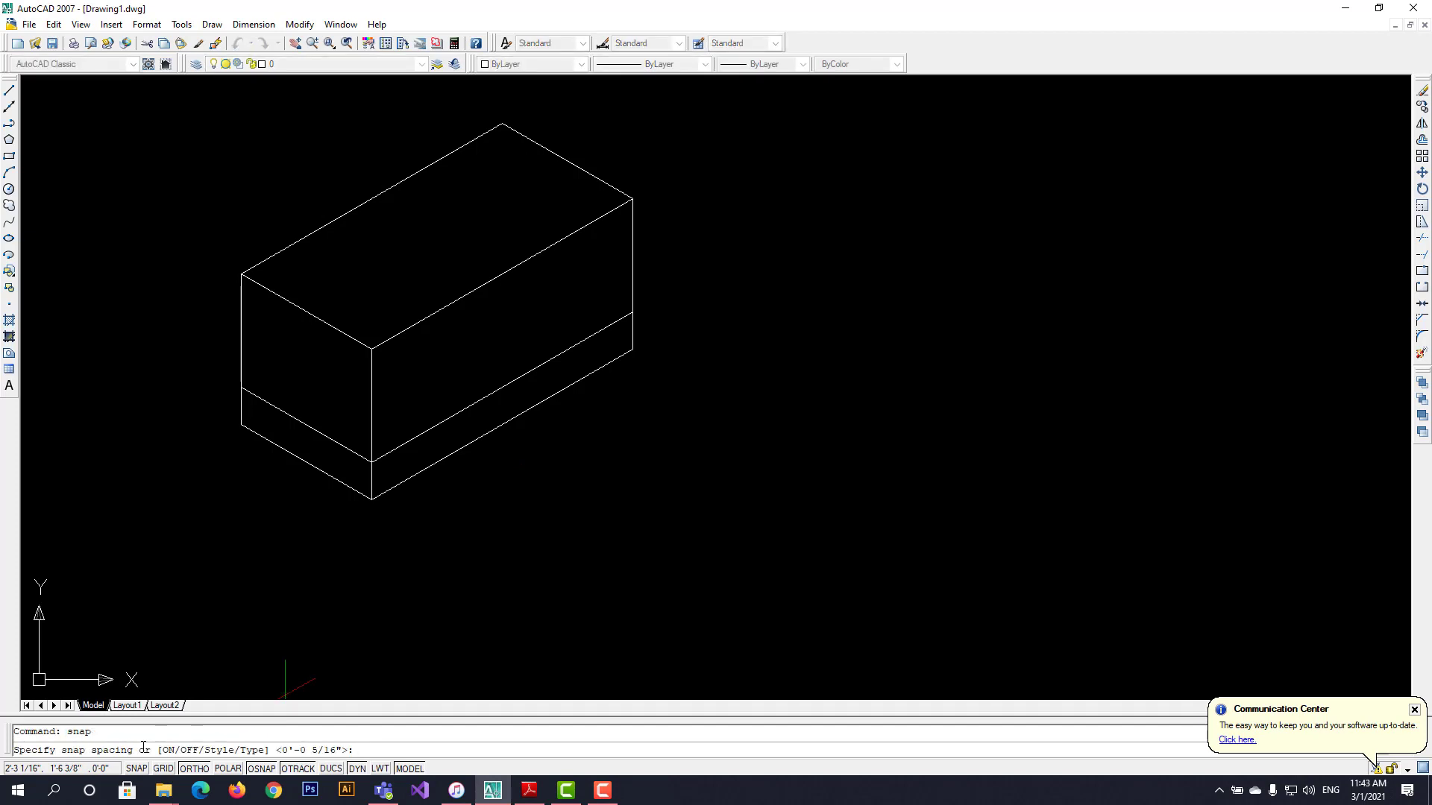
pyautogui.press('Return')
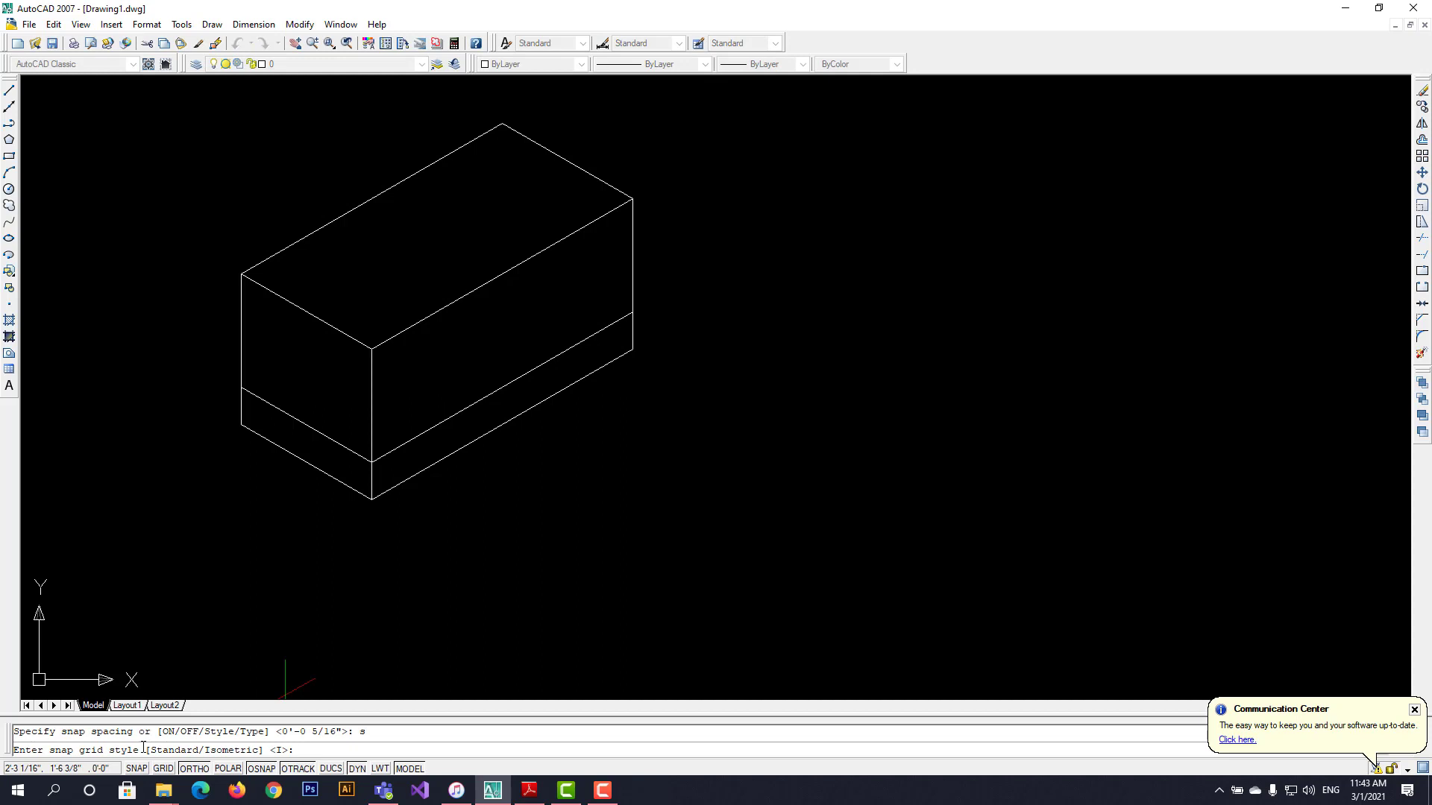
pyautogui.press('Return')
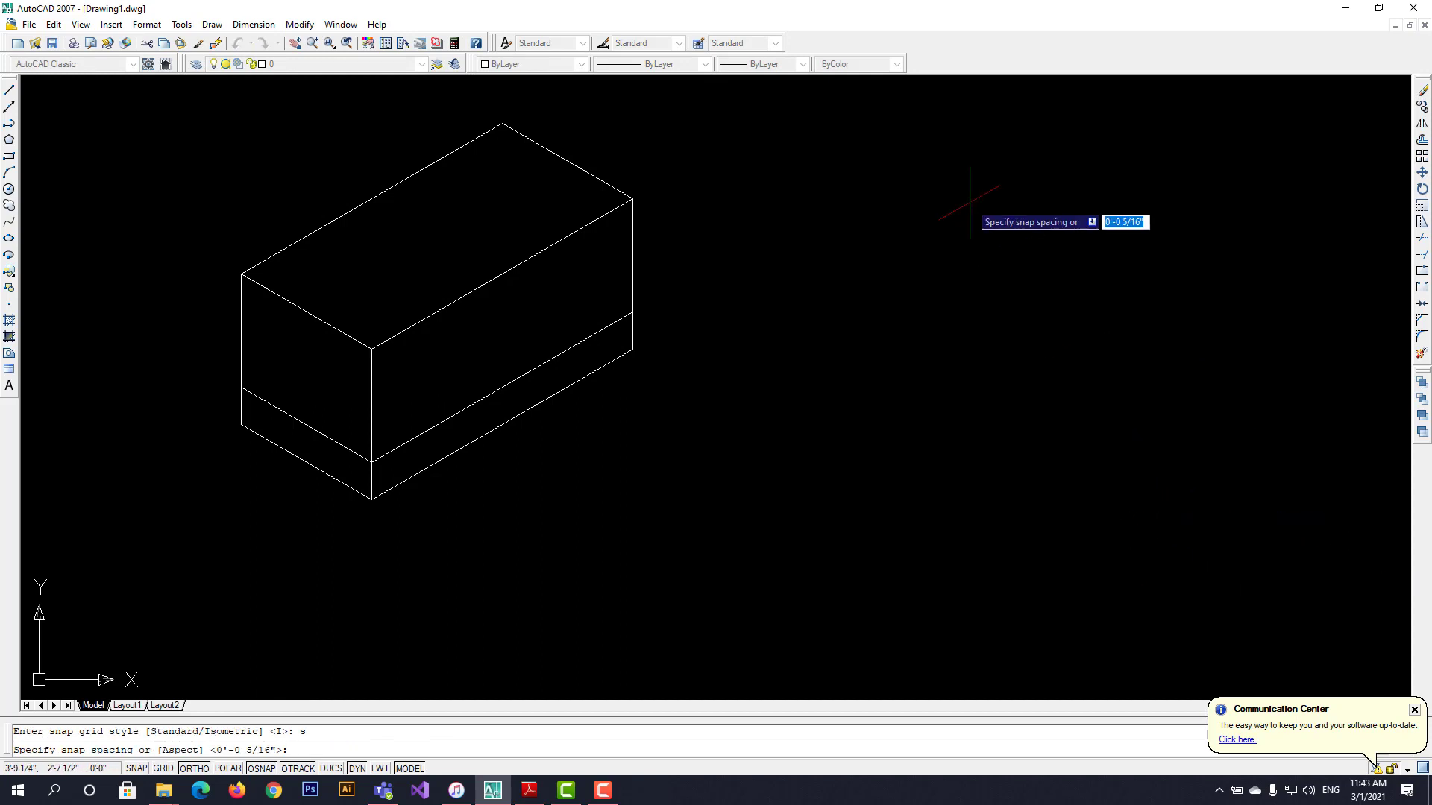
pyautogui.click(1063, 260)
pyautogui.click(1040, 306)
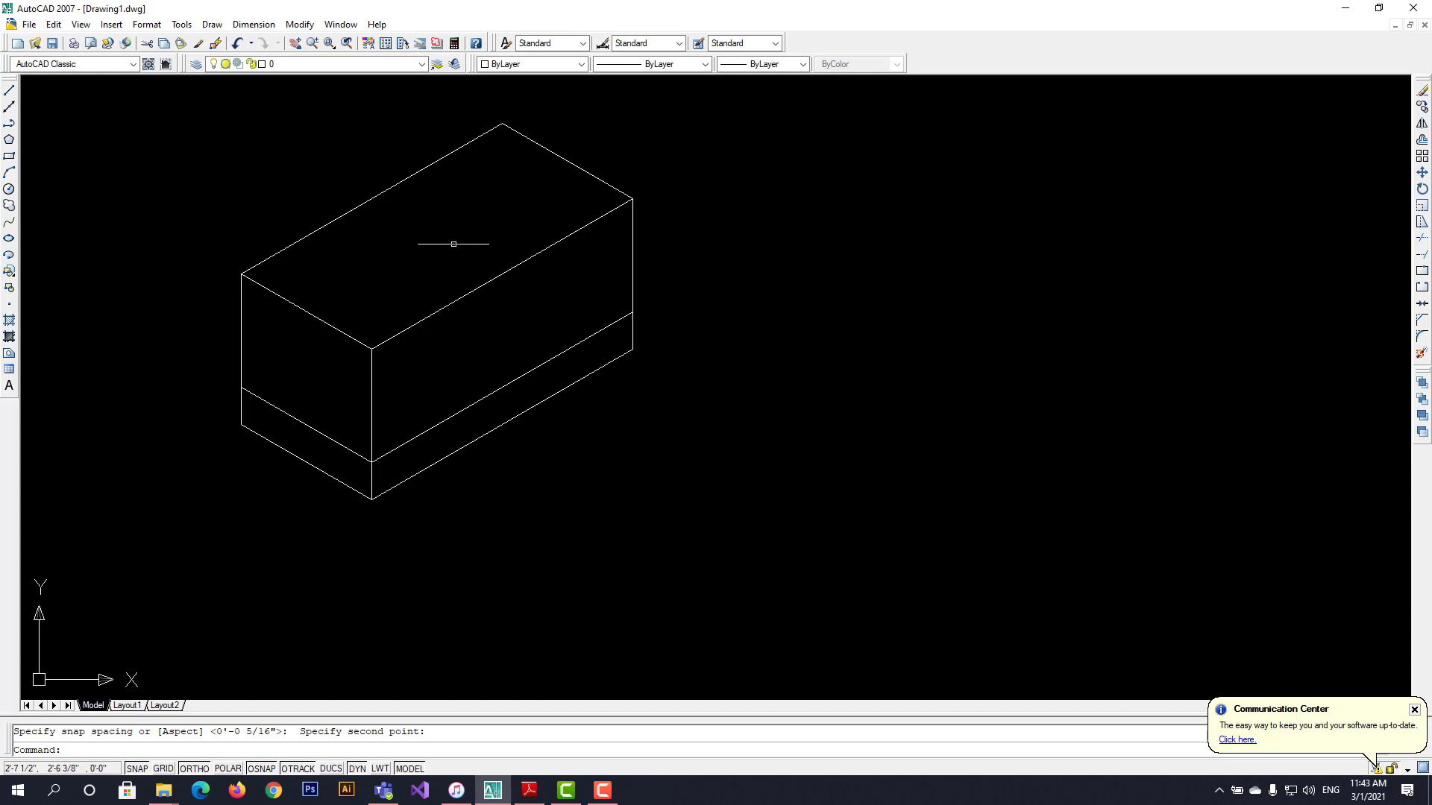
# With snap and ortho off, draw a diagonal across the box's left face from its upper-left corner to the front corner above the base.
pyautogui.click(9, 91)
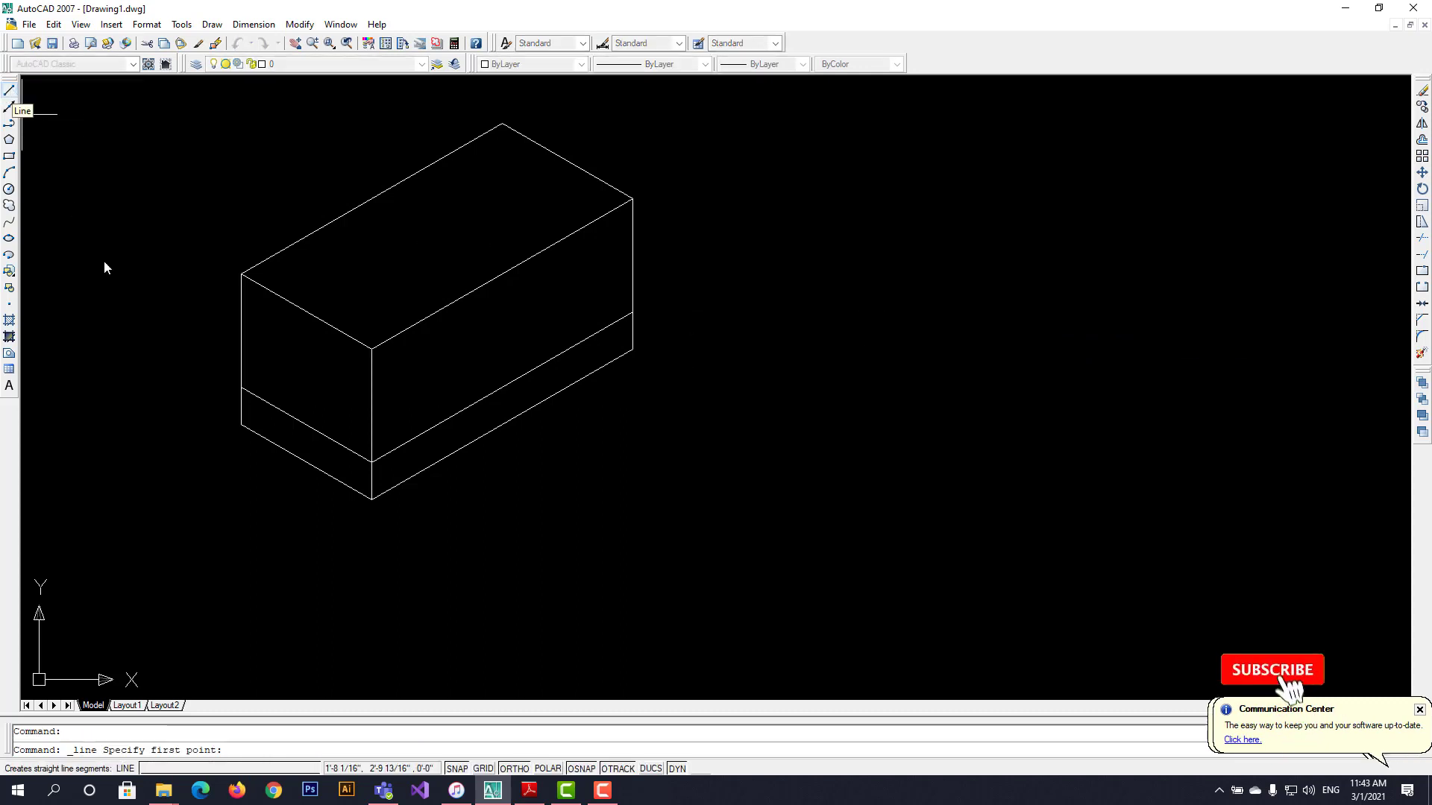
pyautogui.click(138, 769)
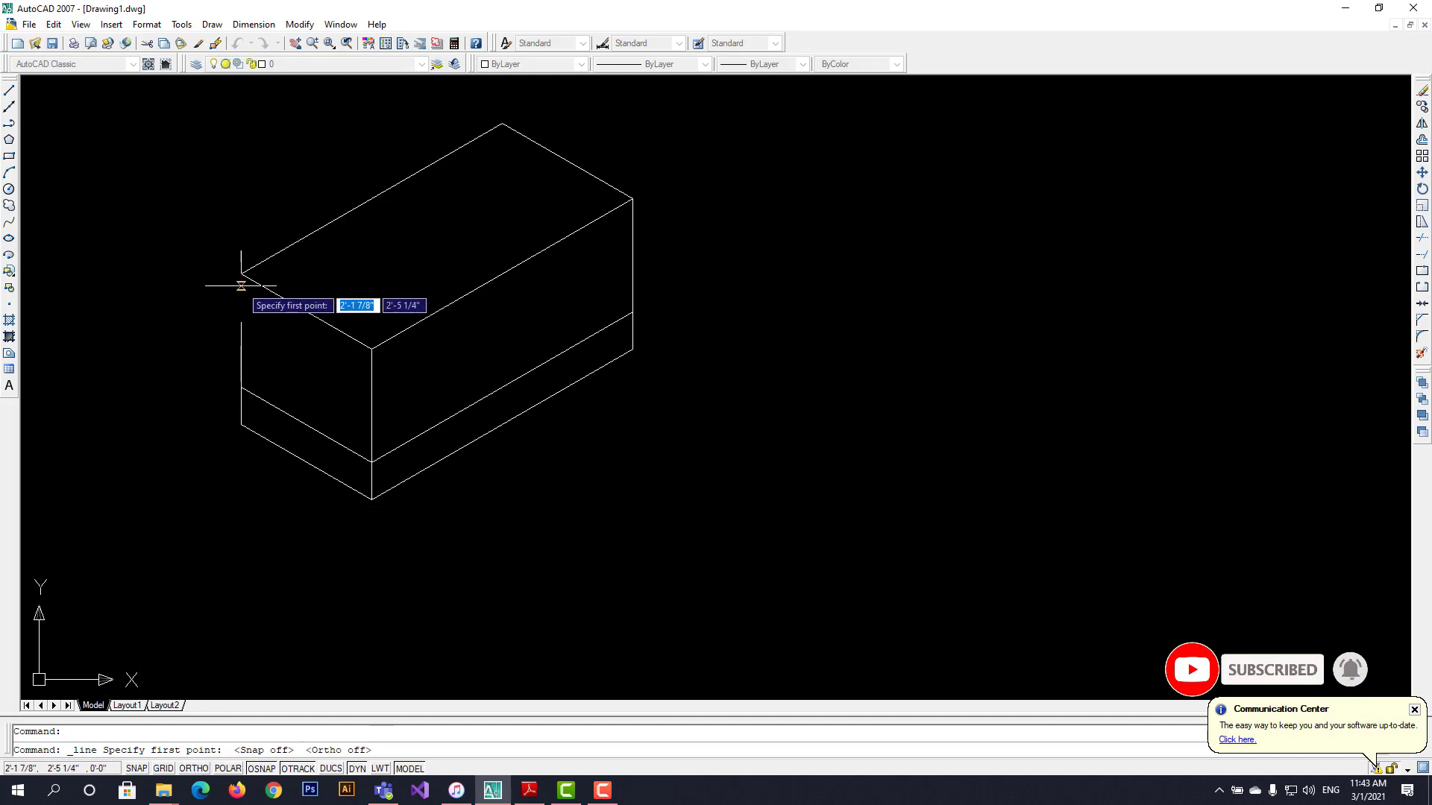
pyautogui.scroll(8, 239, 288)
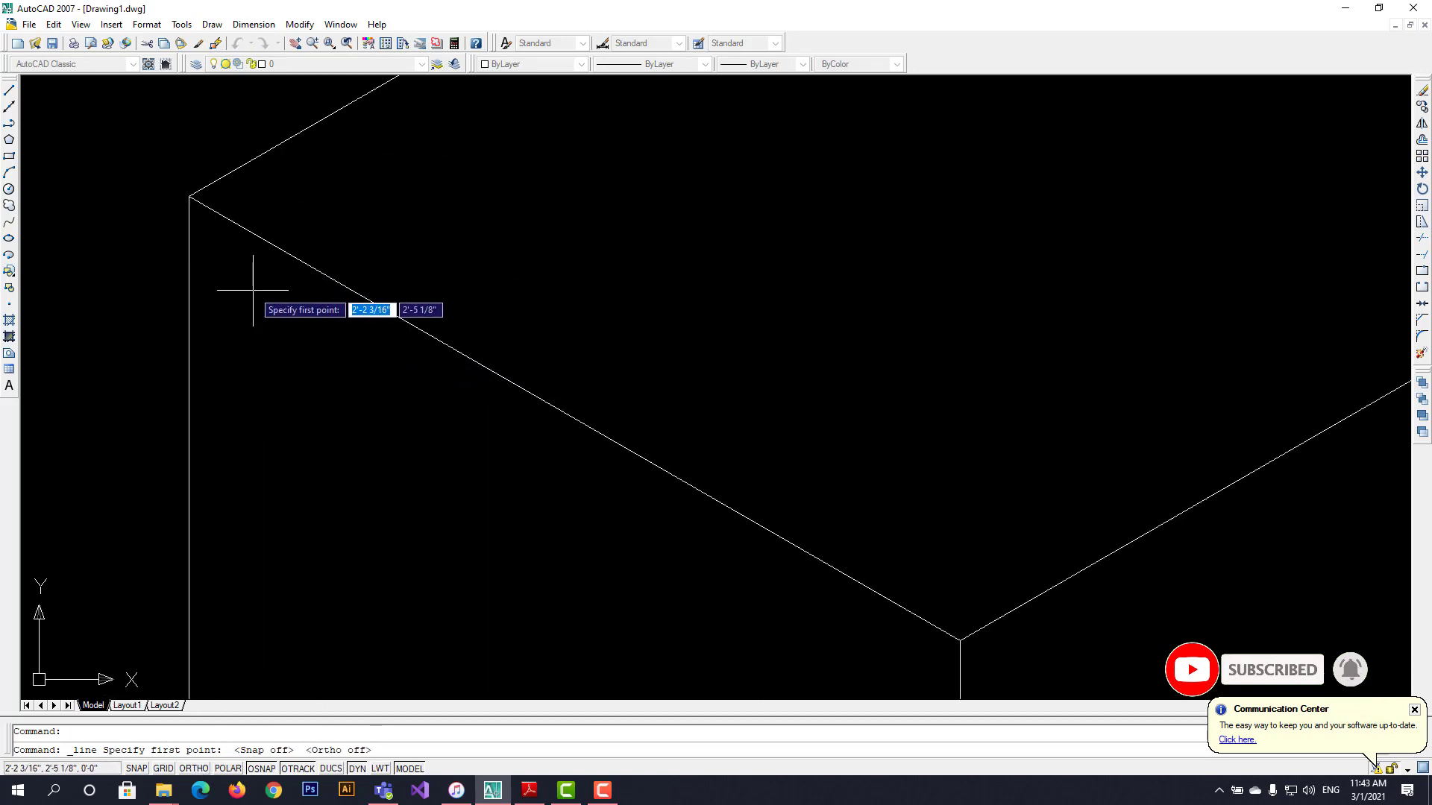
pyautogui.click(189, 197)
pyautogui.scroll(-8, 189, 197)
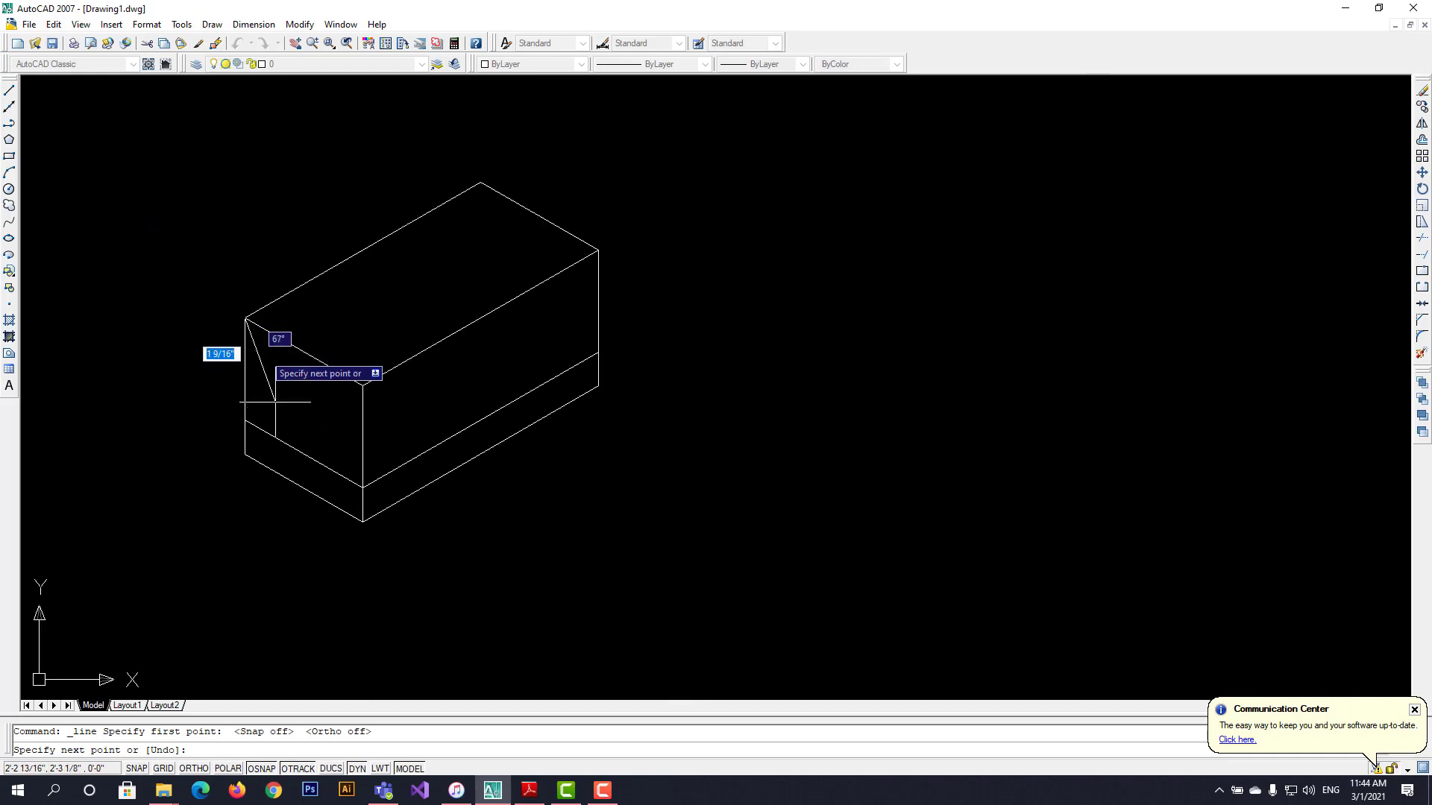
pyautogui.scroll(3, 344, 475)
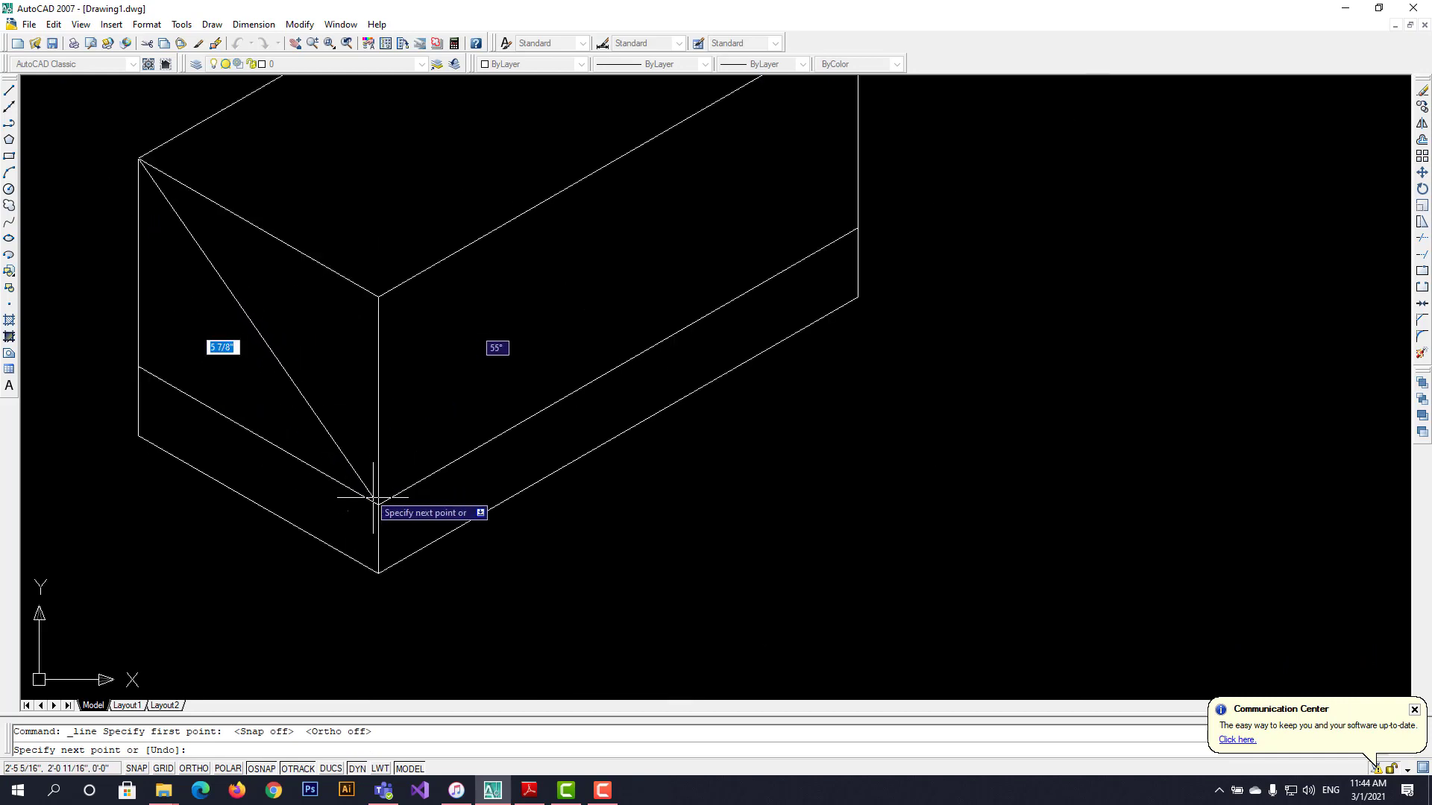
pyautogui.scroll(6, 378, 505)
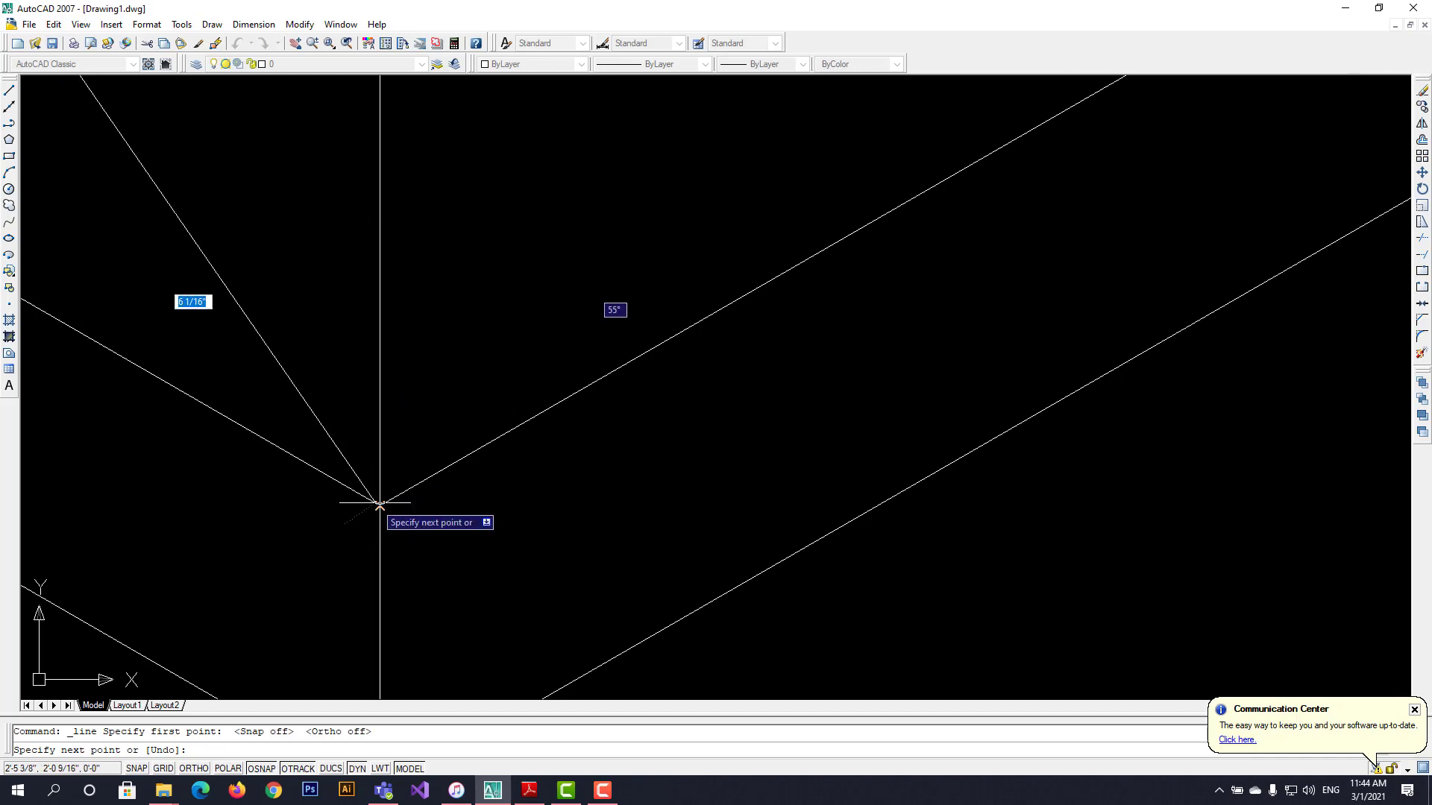
pyautogui.click(381, 506)
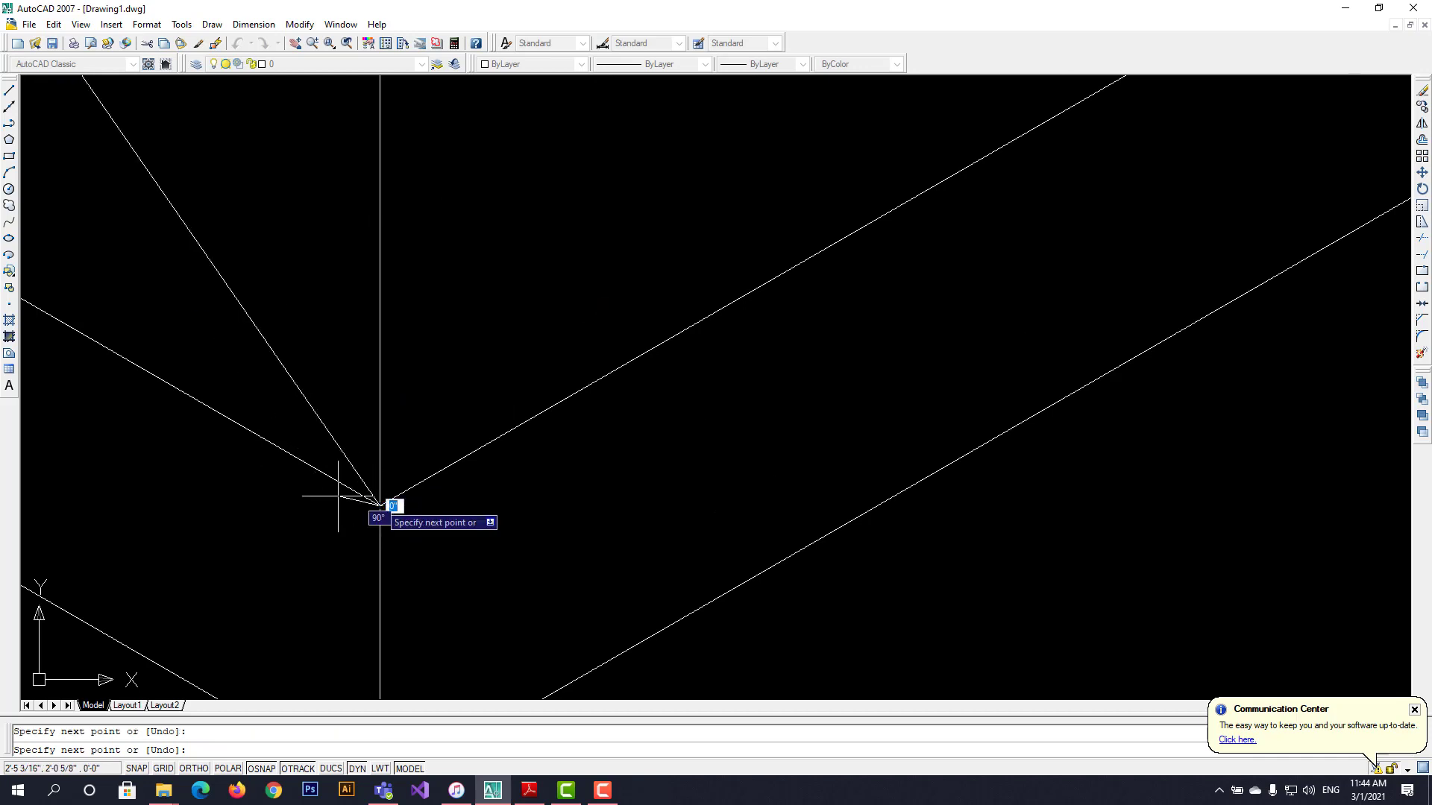
pyautogui.press('Escape')
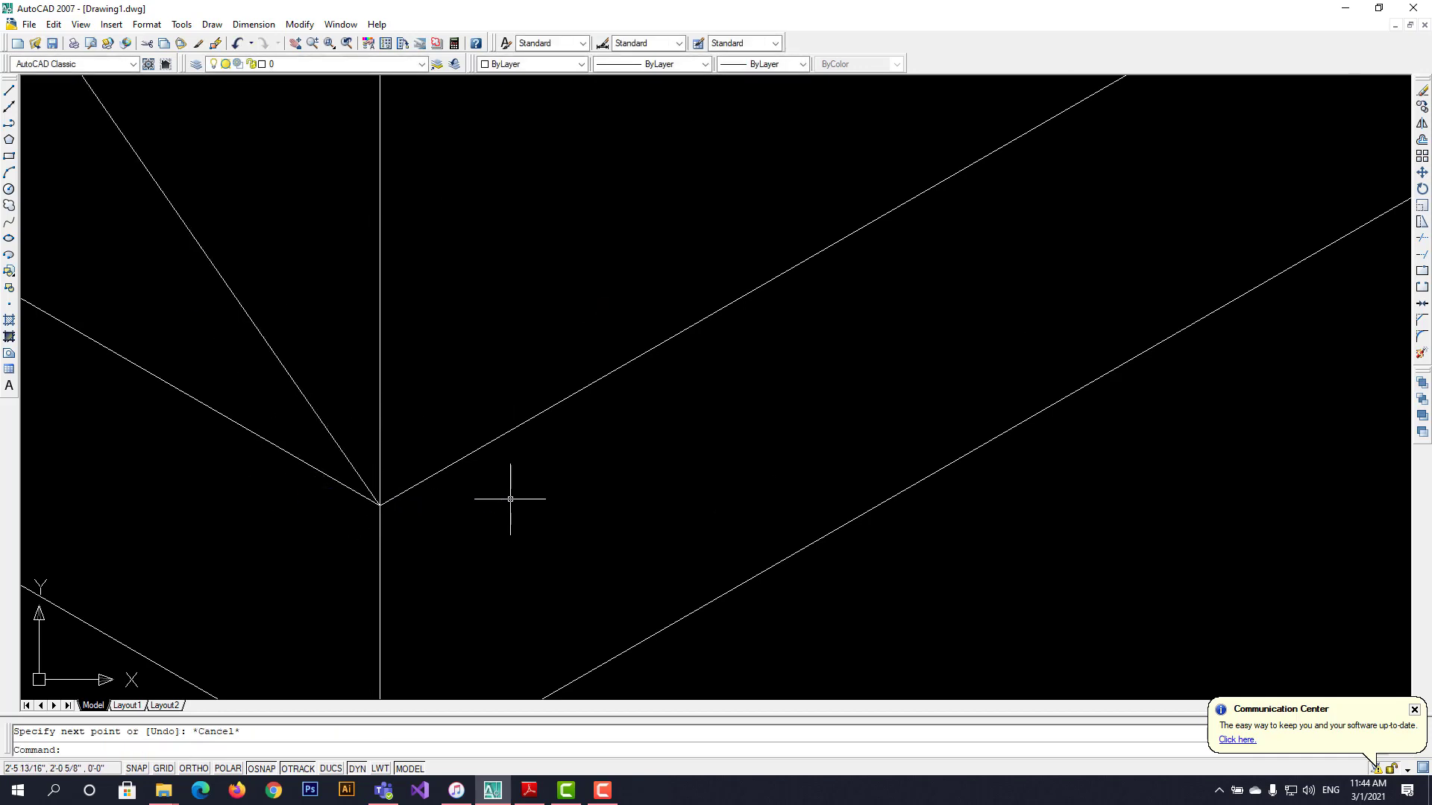
# Draw the left face's second diagonal from the upper front corner to the left corner above the base.
pyautogui.scroll(3, 510, 499)
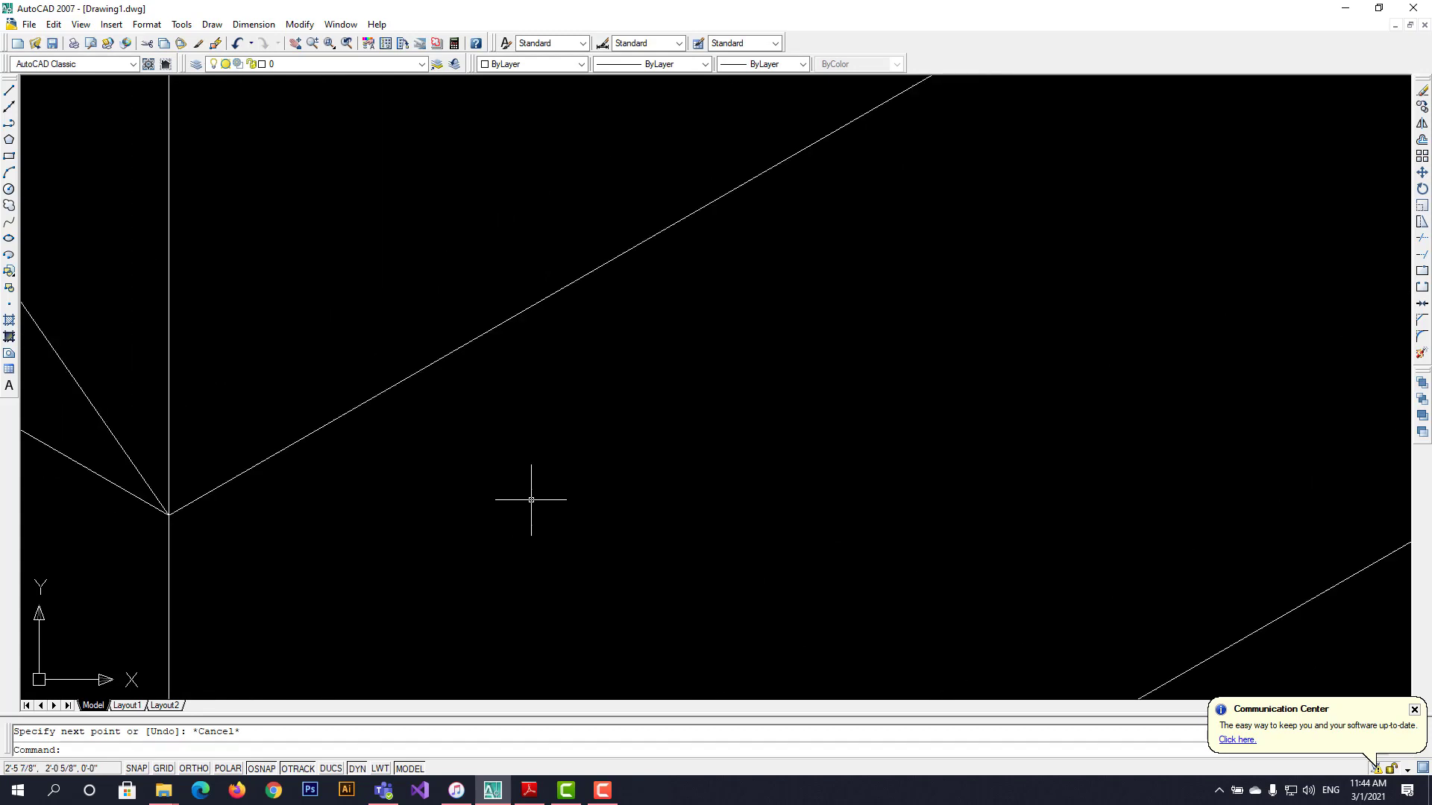
pyautogui.scroll(-5, 531, 500)
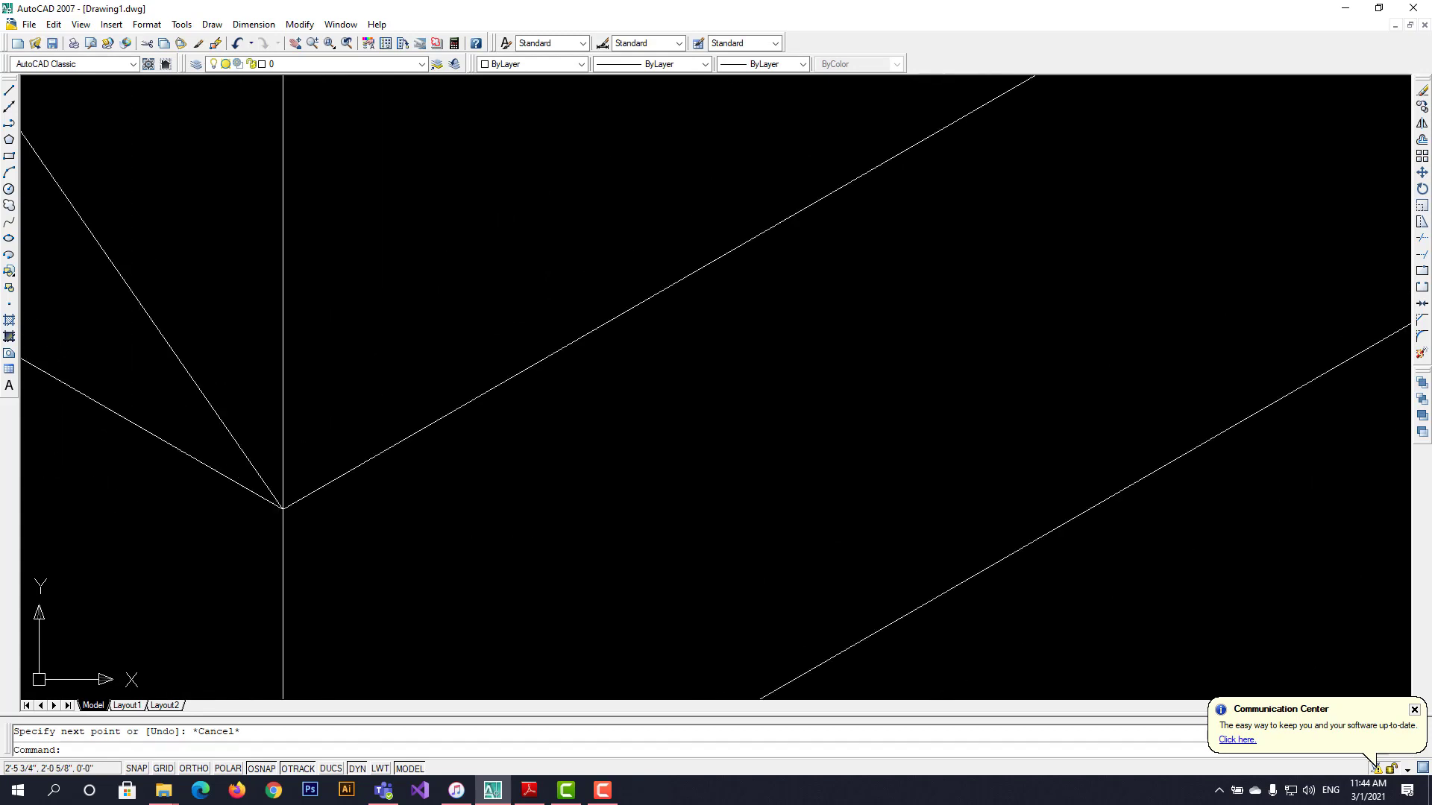
pyautogui.click(9, 91)
pyautogui.scroll(5, 473, 425)
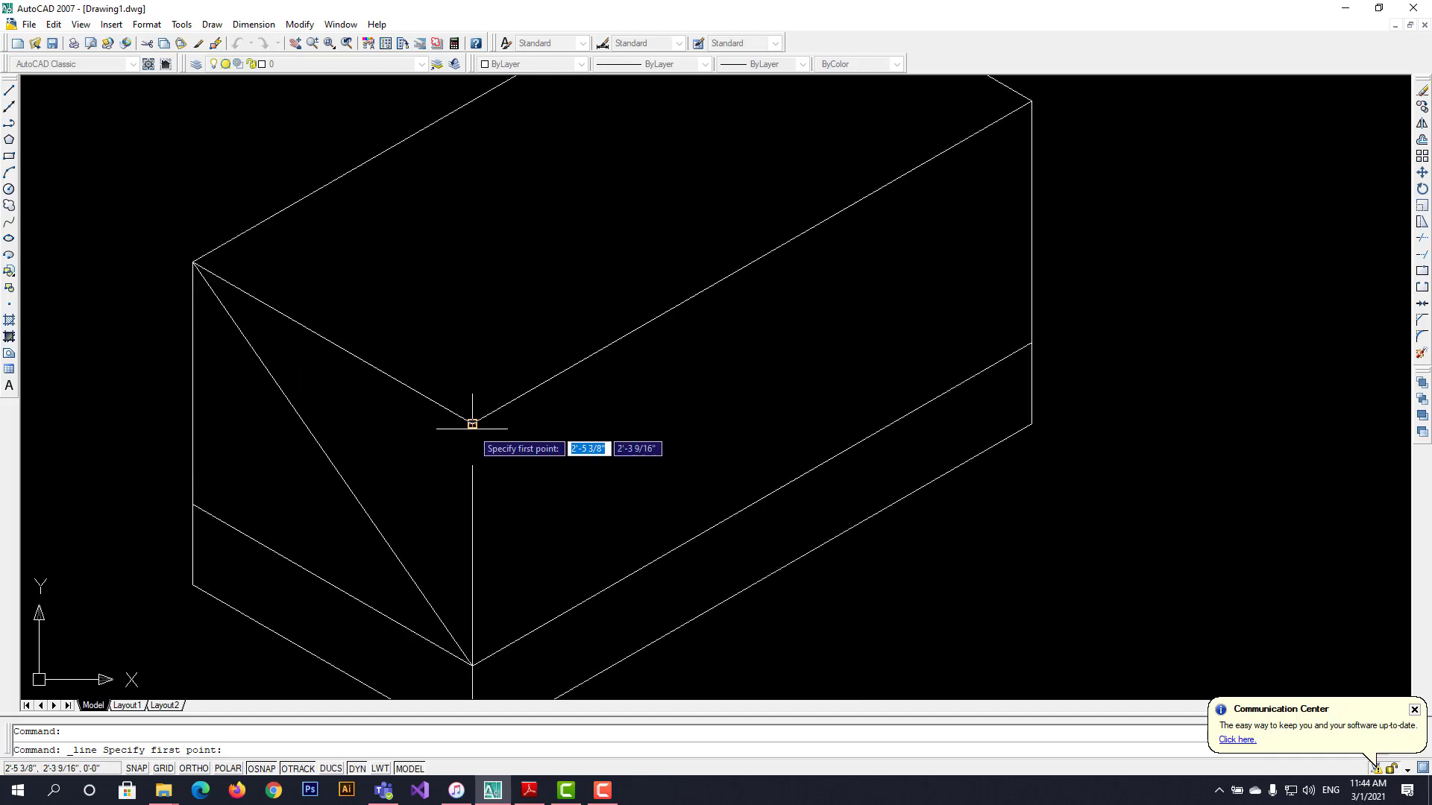
pyautogui.click(473, 424)
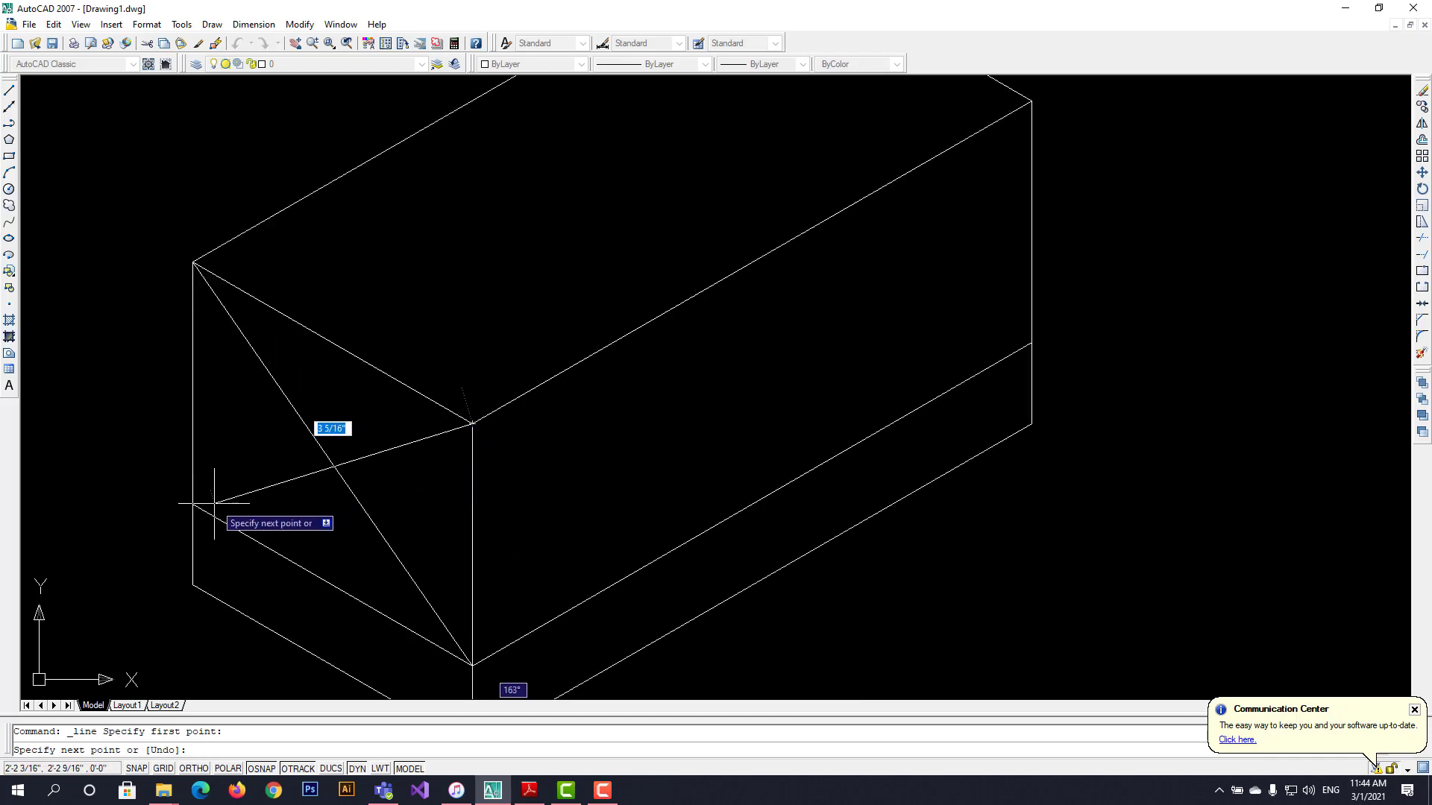
pyautogui.scroll(4, 195, 504)
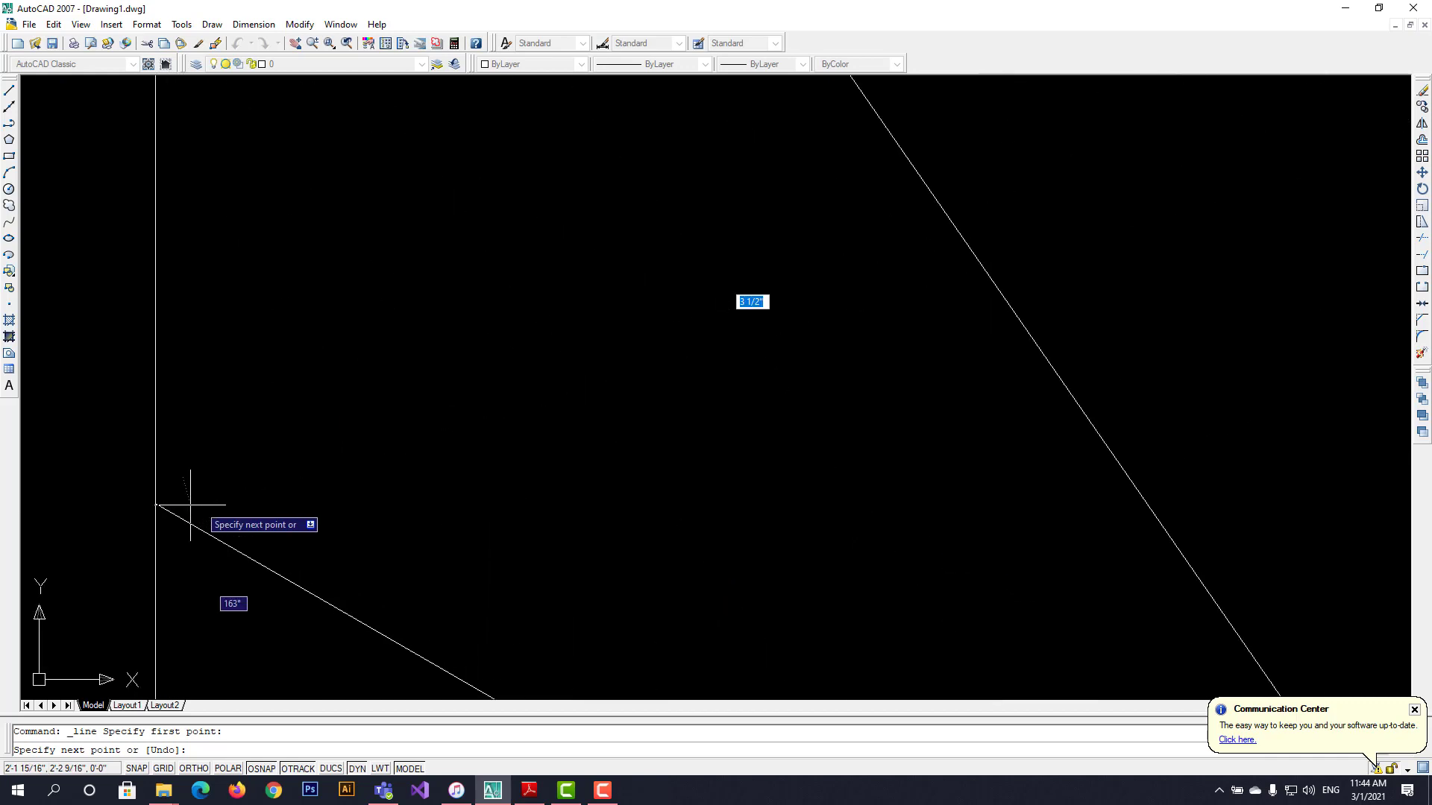
pyautogui.click(156, 504)
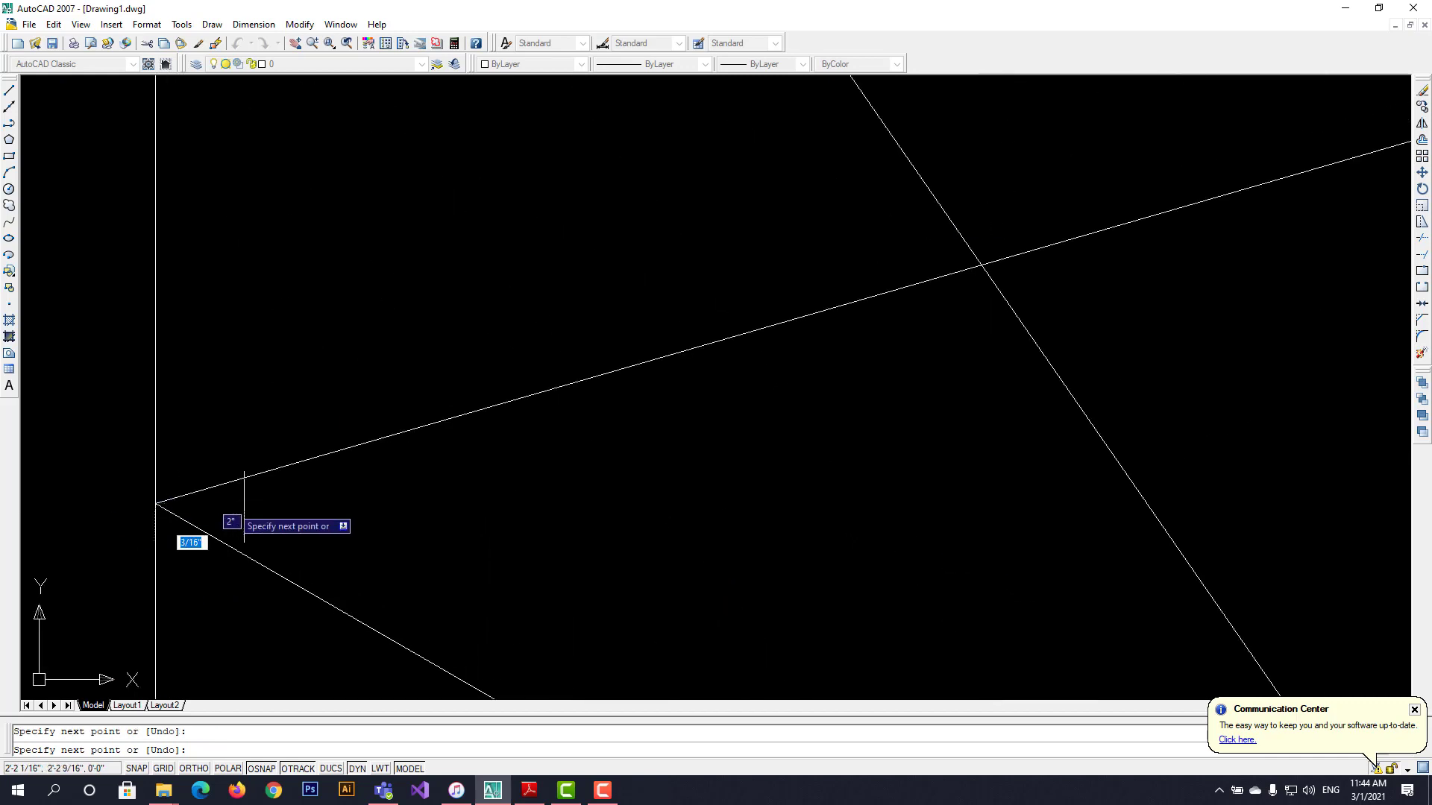
pyautogui.press('Escape')
pyautogui.scroll(-5, 358, 485)
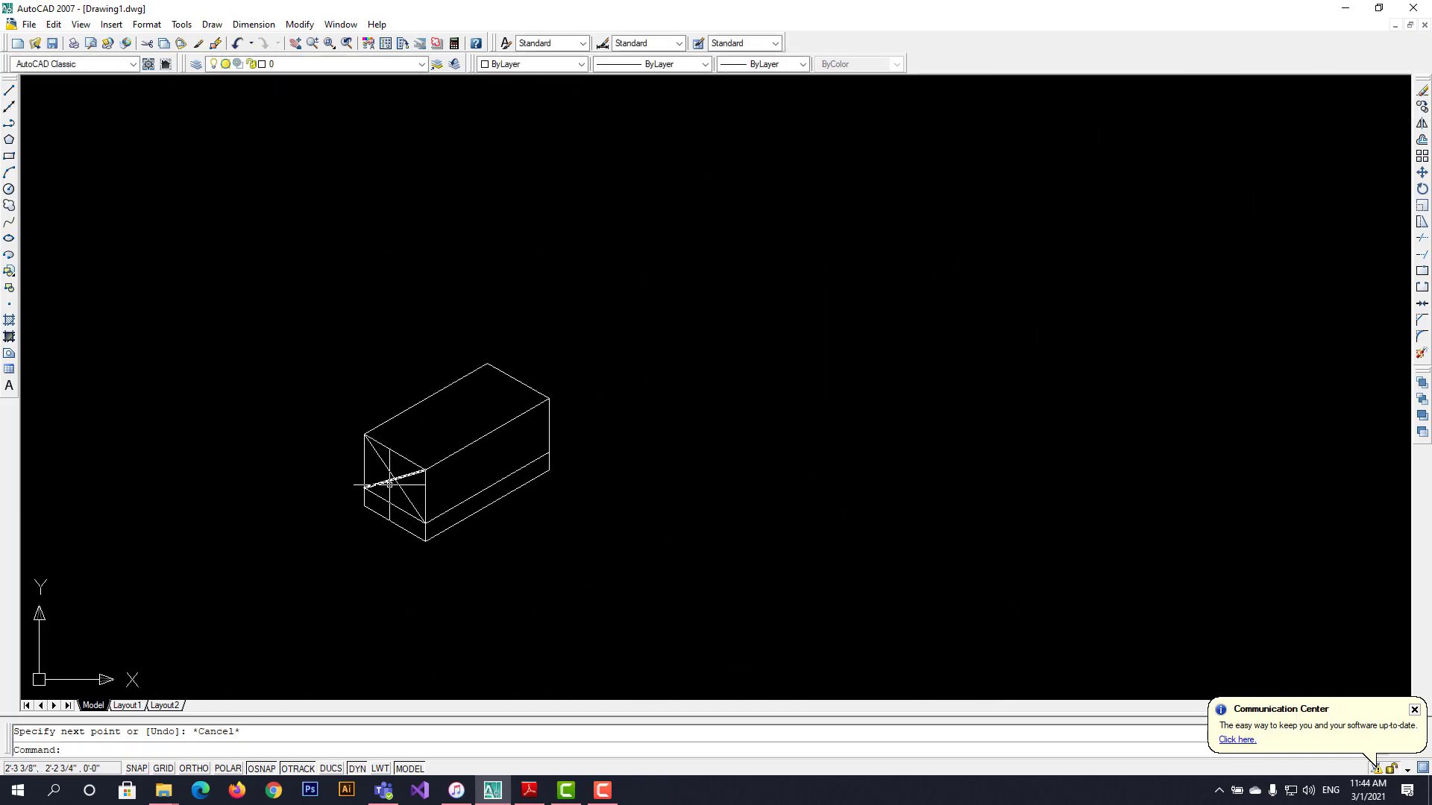
pyautogui.scroll(5, 418, 482)
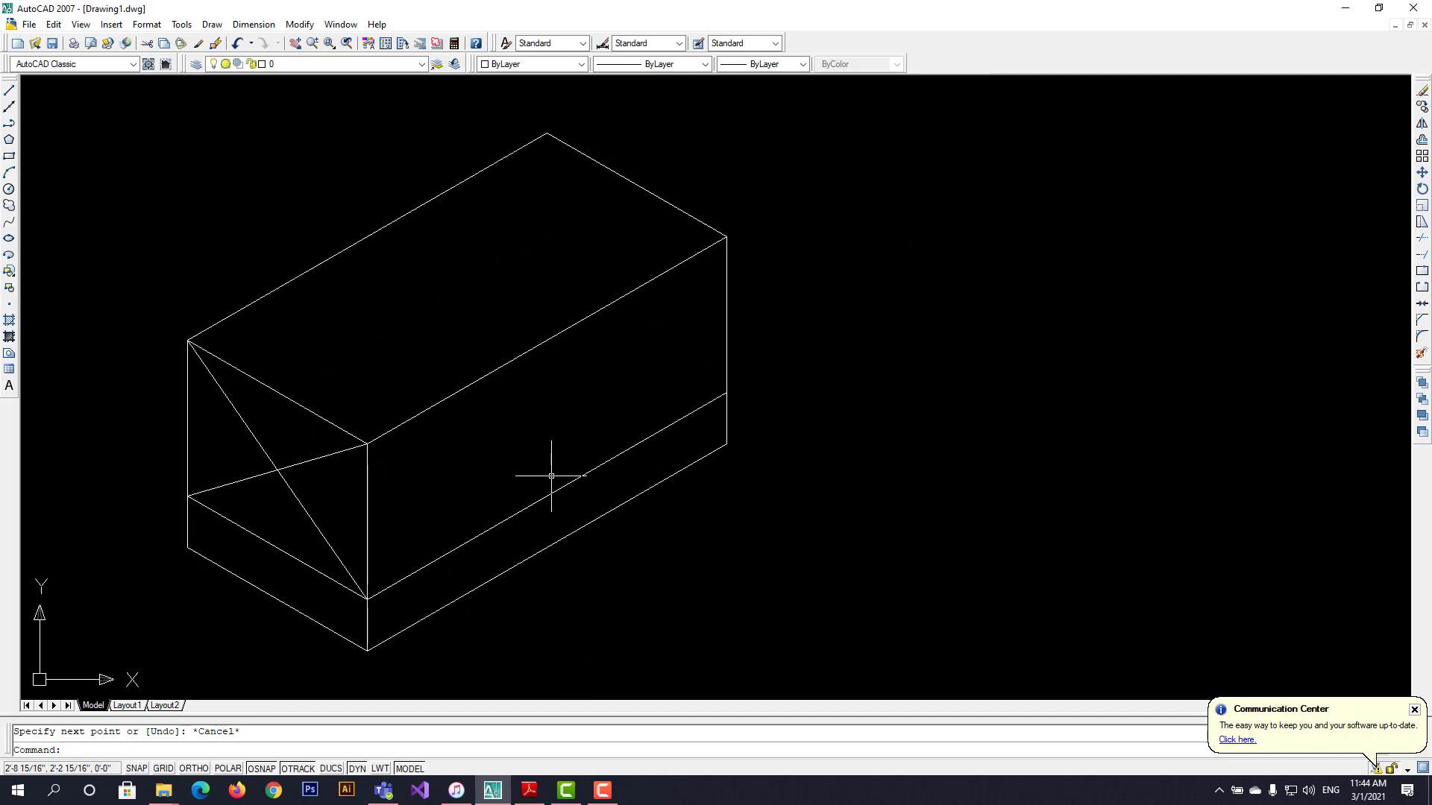
# Examine the orthographic views in Adobe Reader, return to AutoCAD and make empty space visible beside the isometric box.
pyautogui.click(529, 791)
pyautogui.scroll(-5, 560, 483)
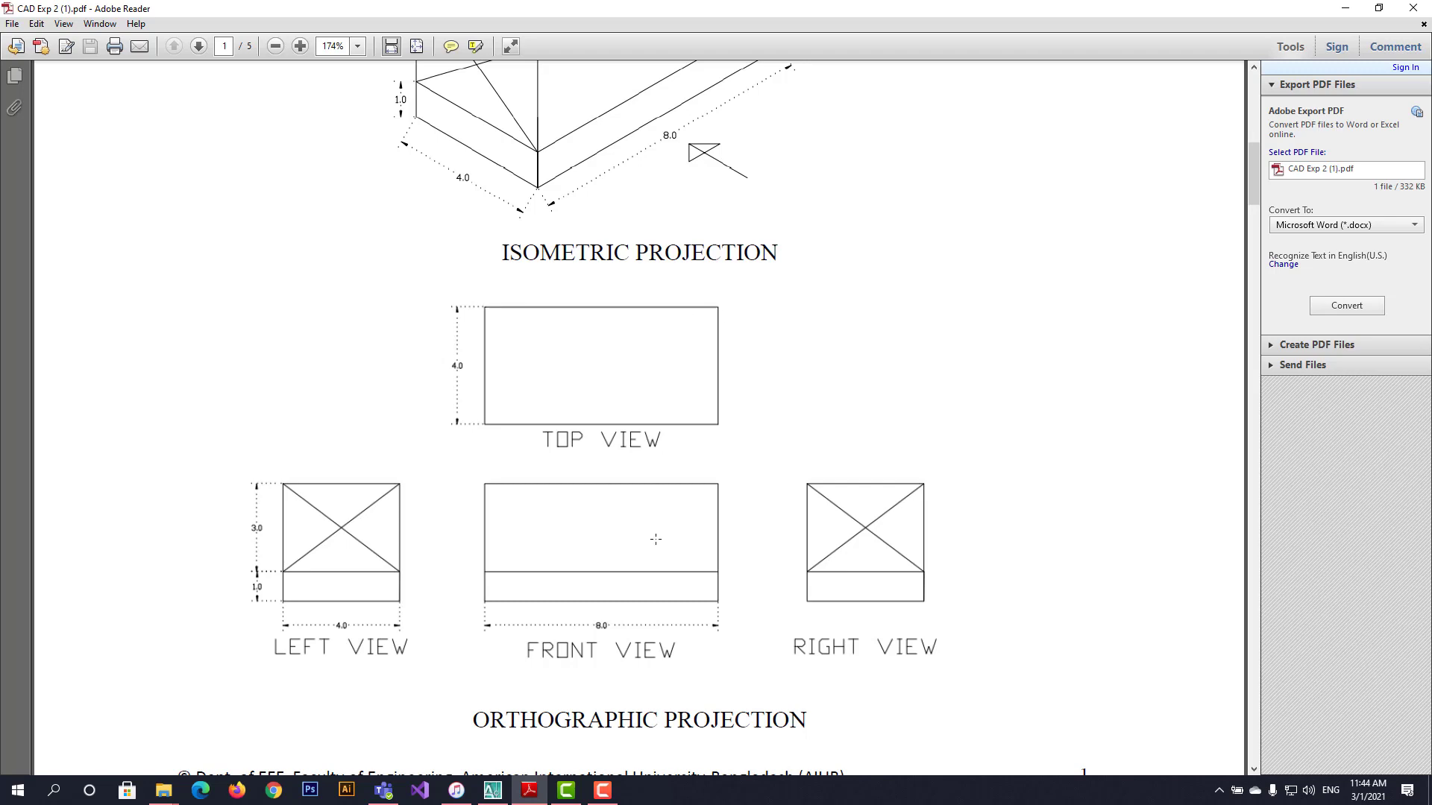
pyautogui.click(483, 795)
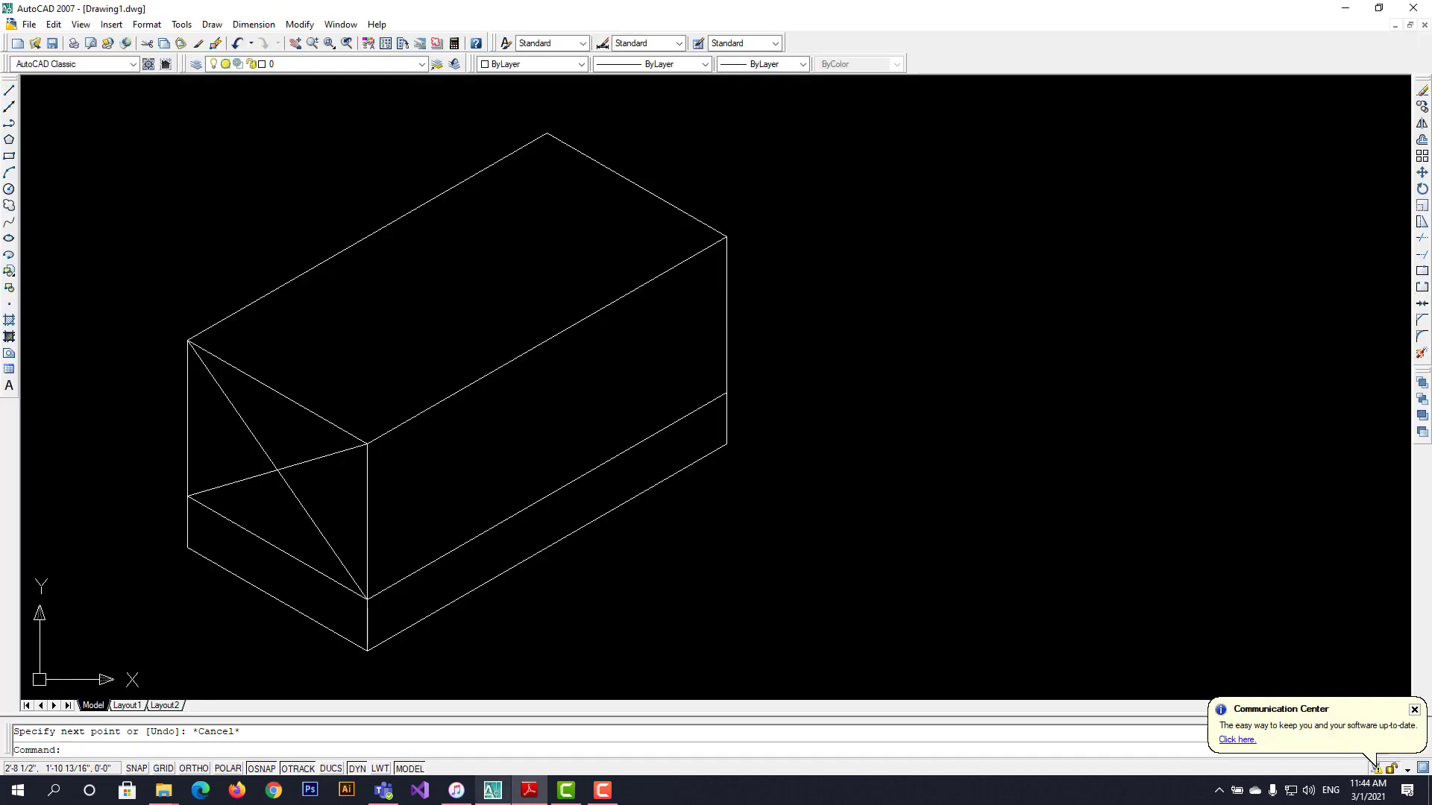
pyautogui.scroll(-8, 906, 470)
pyautogui.scroll(3, 895, 462)
pyautogui.scroll(2, 880, 460)
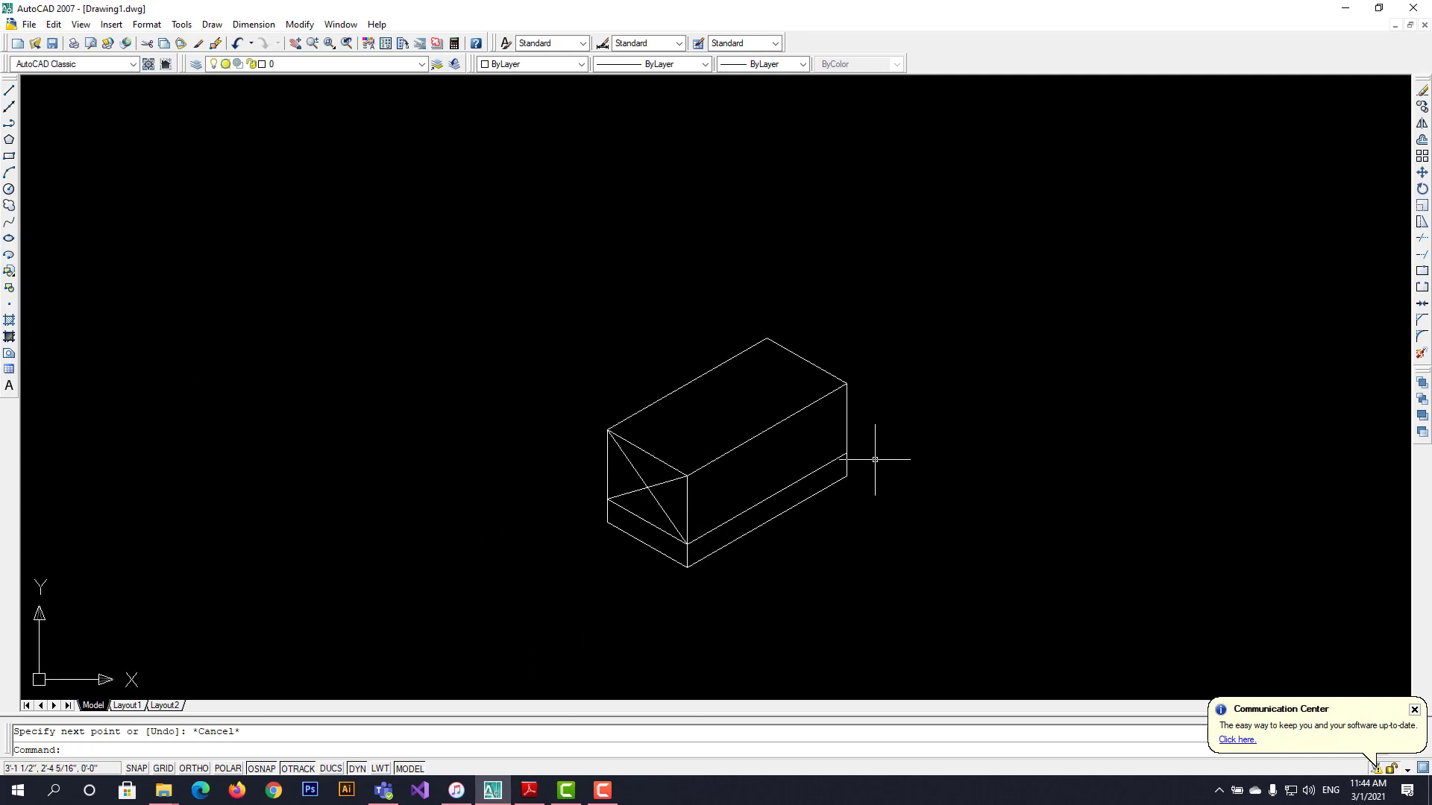
pyautogui.click(294, 45)
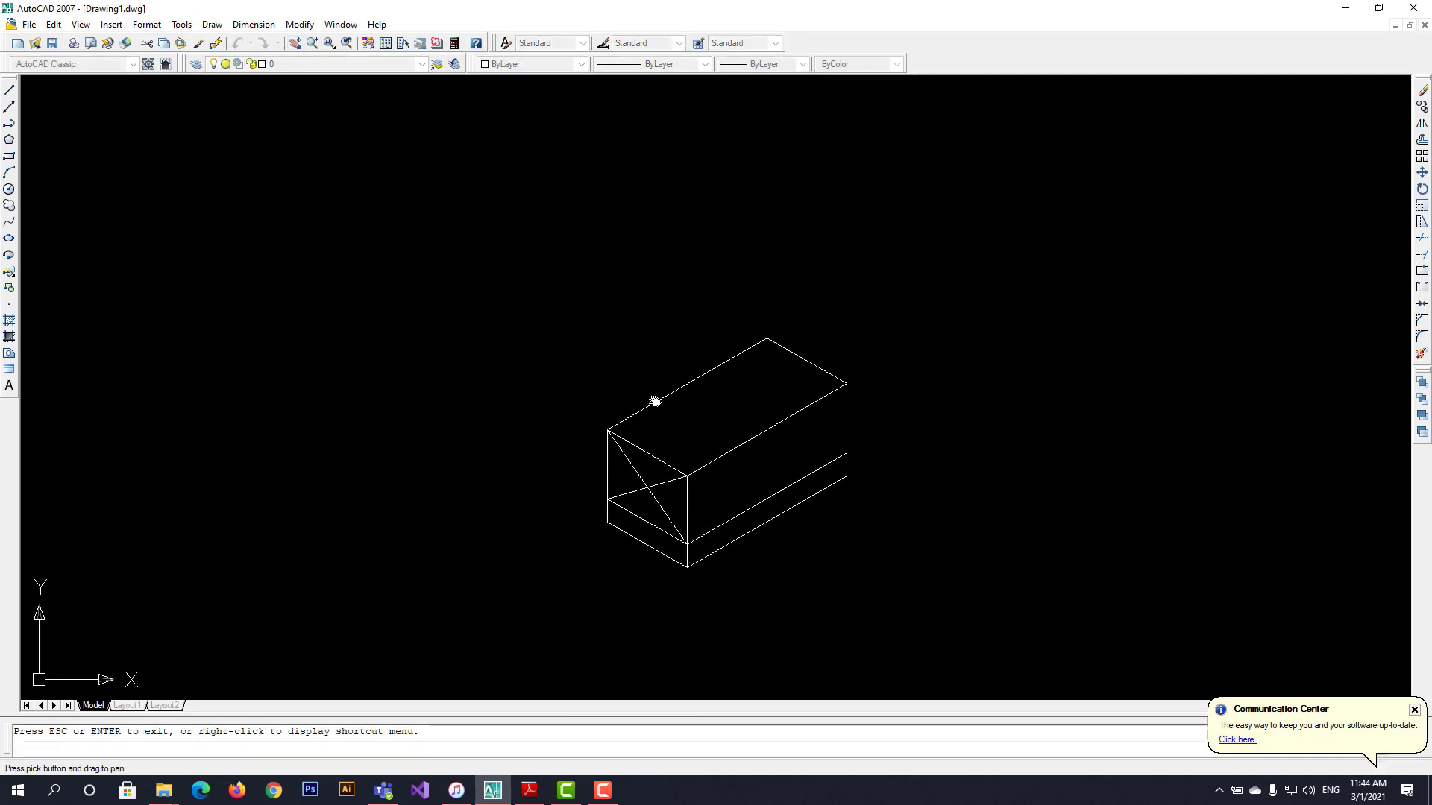
pyautogui.moveTo(701, 434)
pyautogui.mouseDown()
pyautogui.moveTo(428, 391)
pyautogui.moveTo(183, 391)
pyautogui.moveTo(179, 317)
pyautogui.mouseUp()
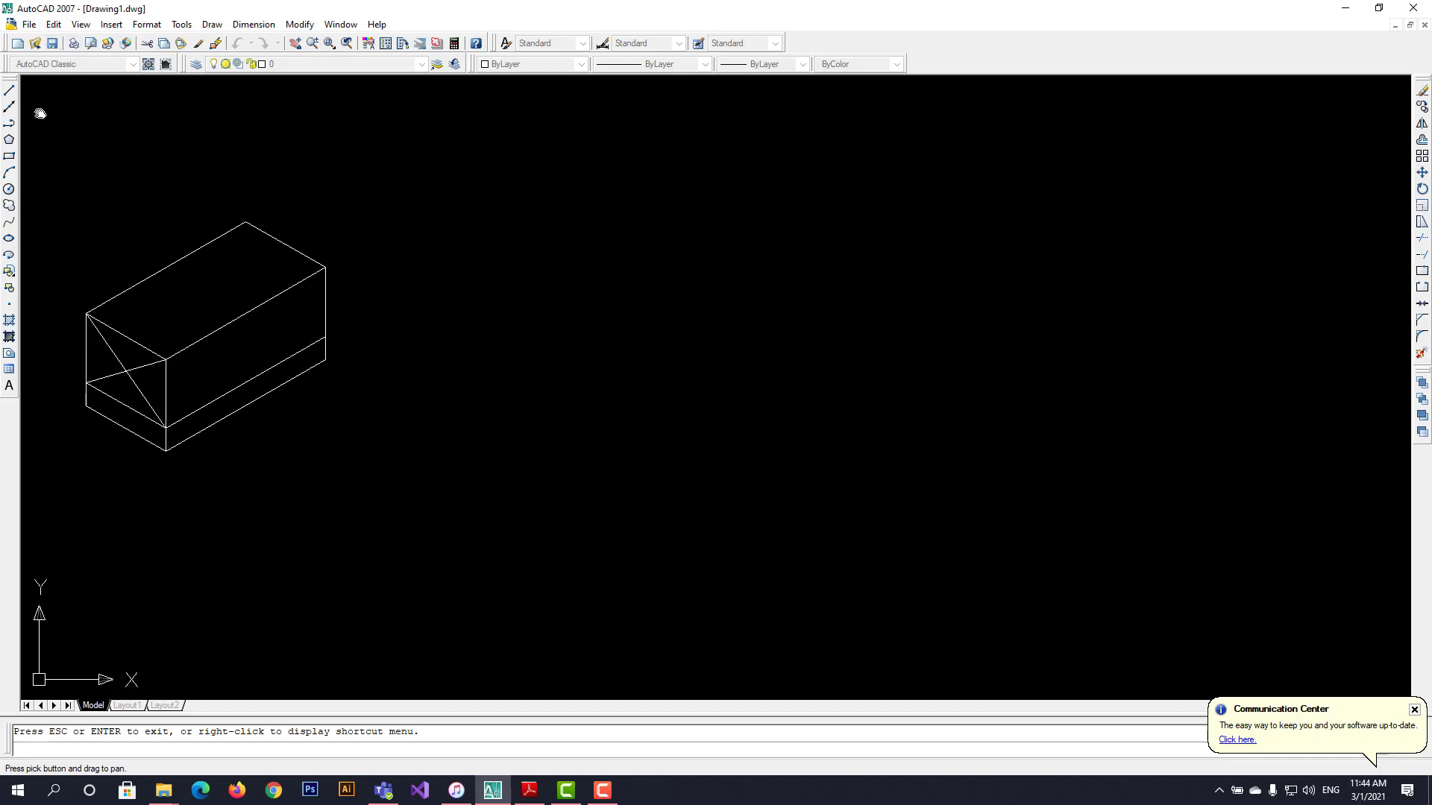
# With ortho on, draw the top view as a closed line rectangle 8 wide and 4 high in the empty space beside the isometric box.
pyautogui.click(10, 91)
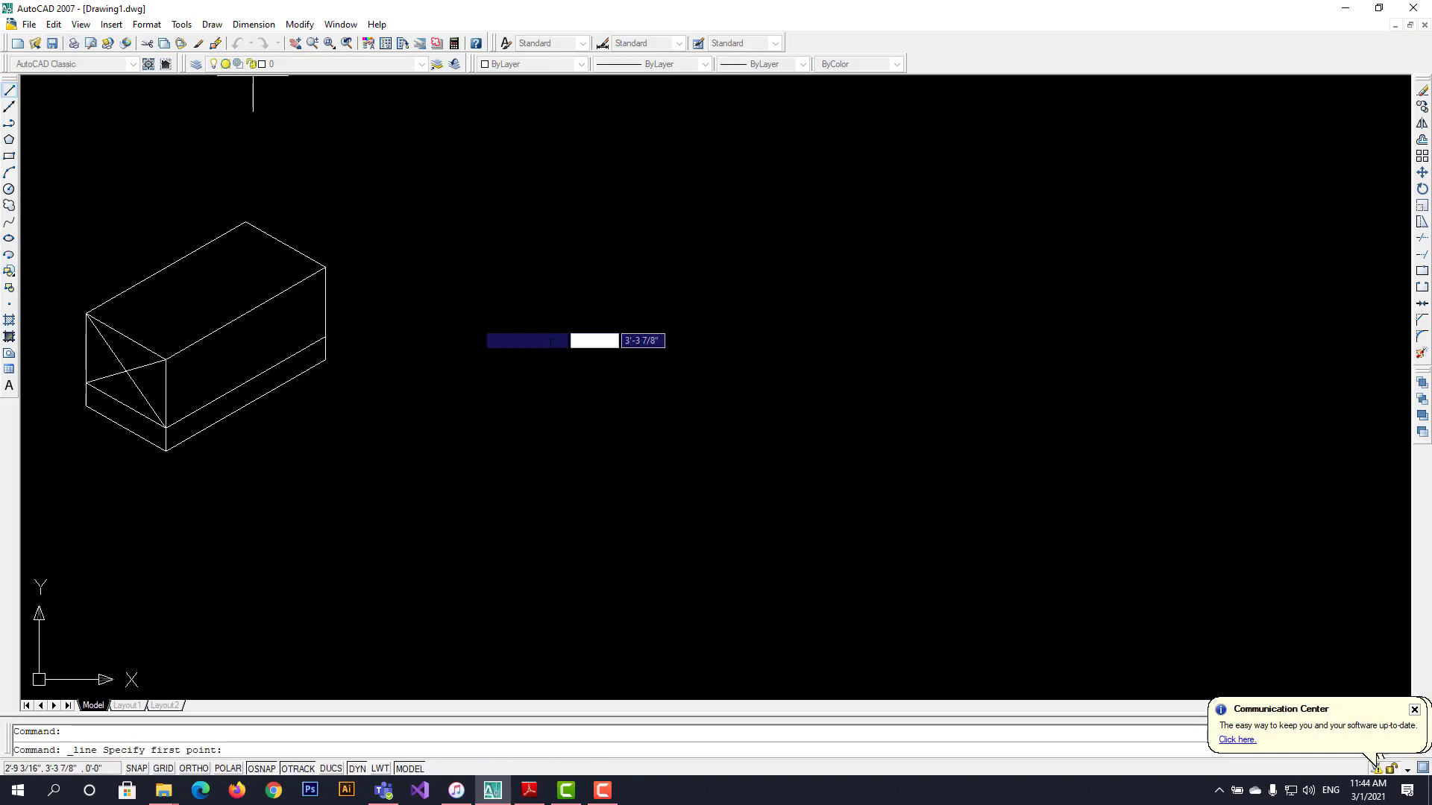
pyautogui.click(576, 429)
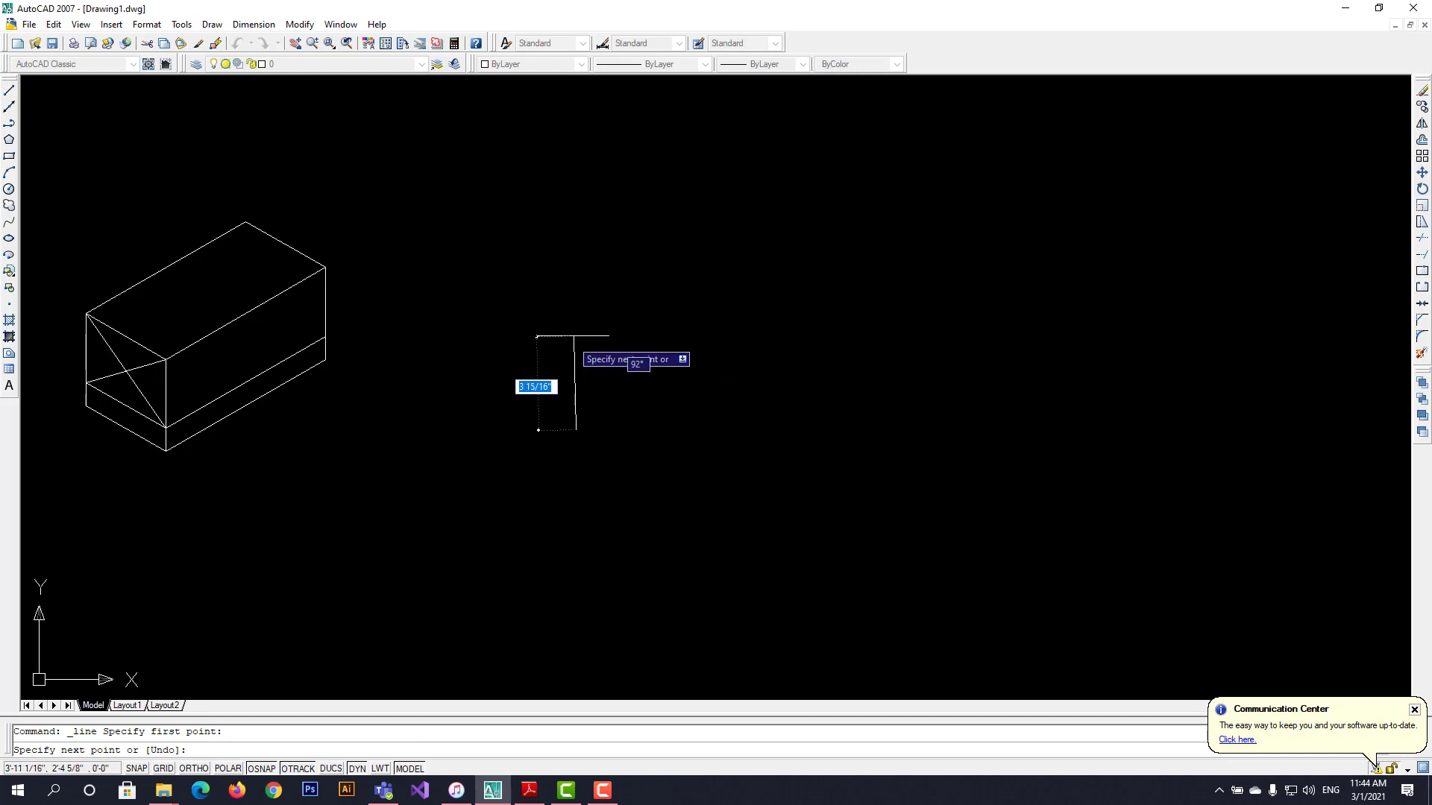
pyautogui.click(210, 770)
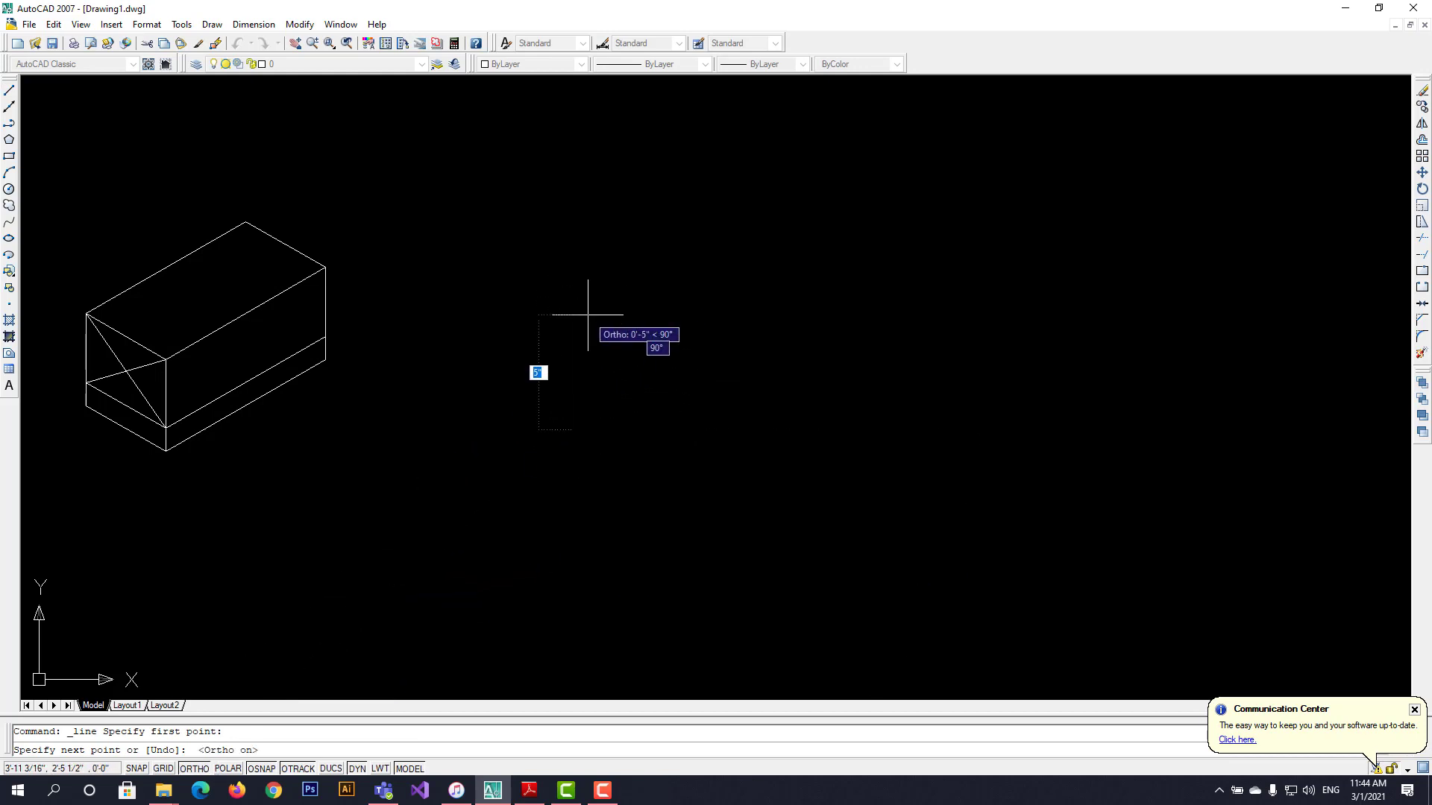
pyautogui.write('4')
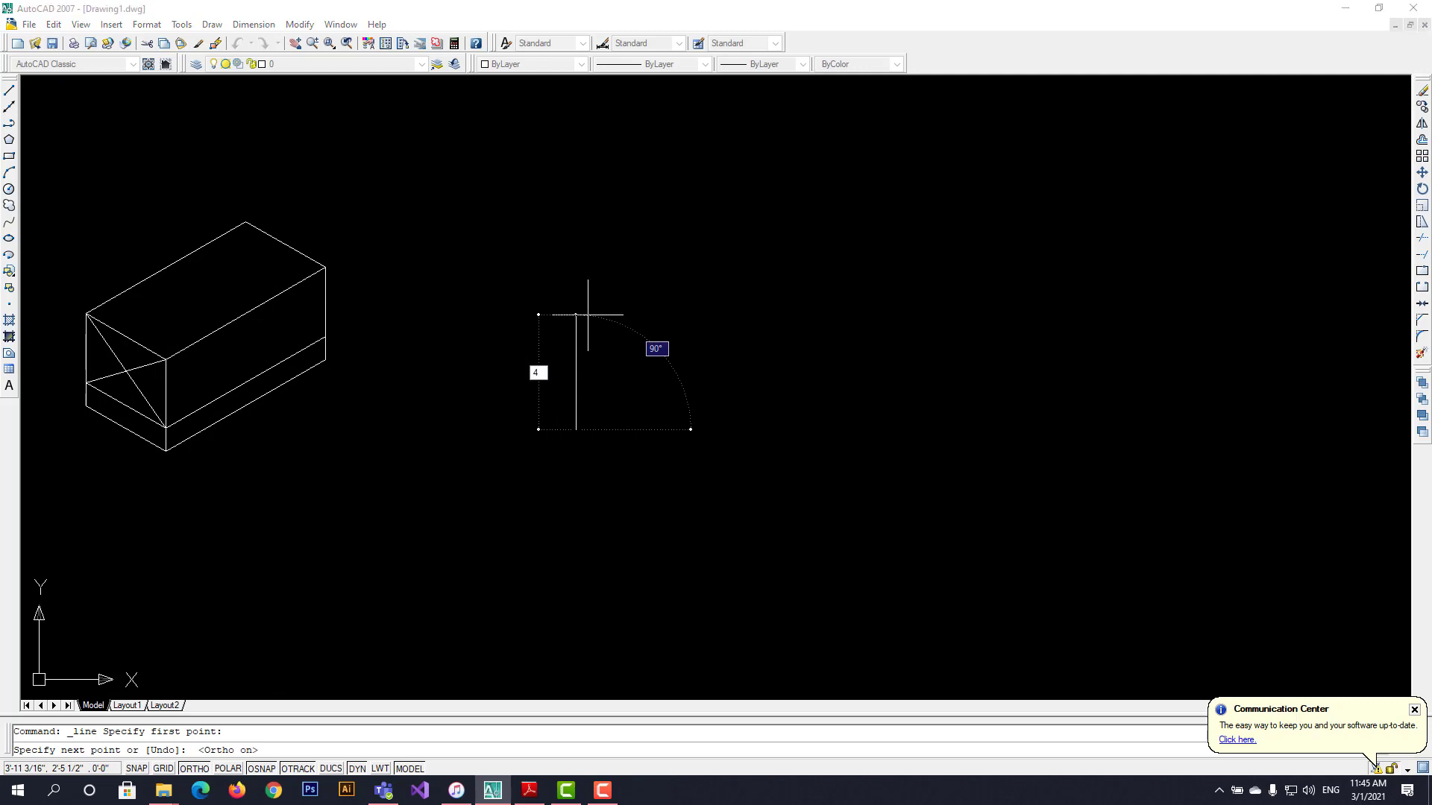
pyautogui.press('Return')
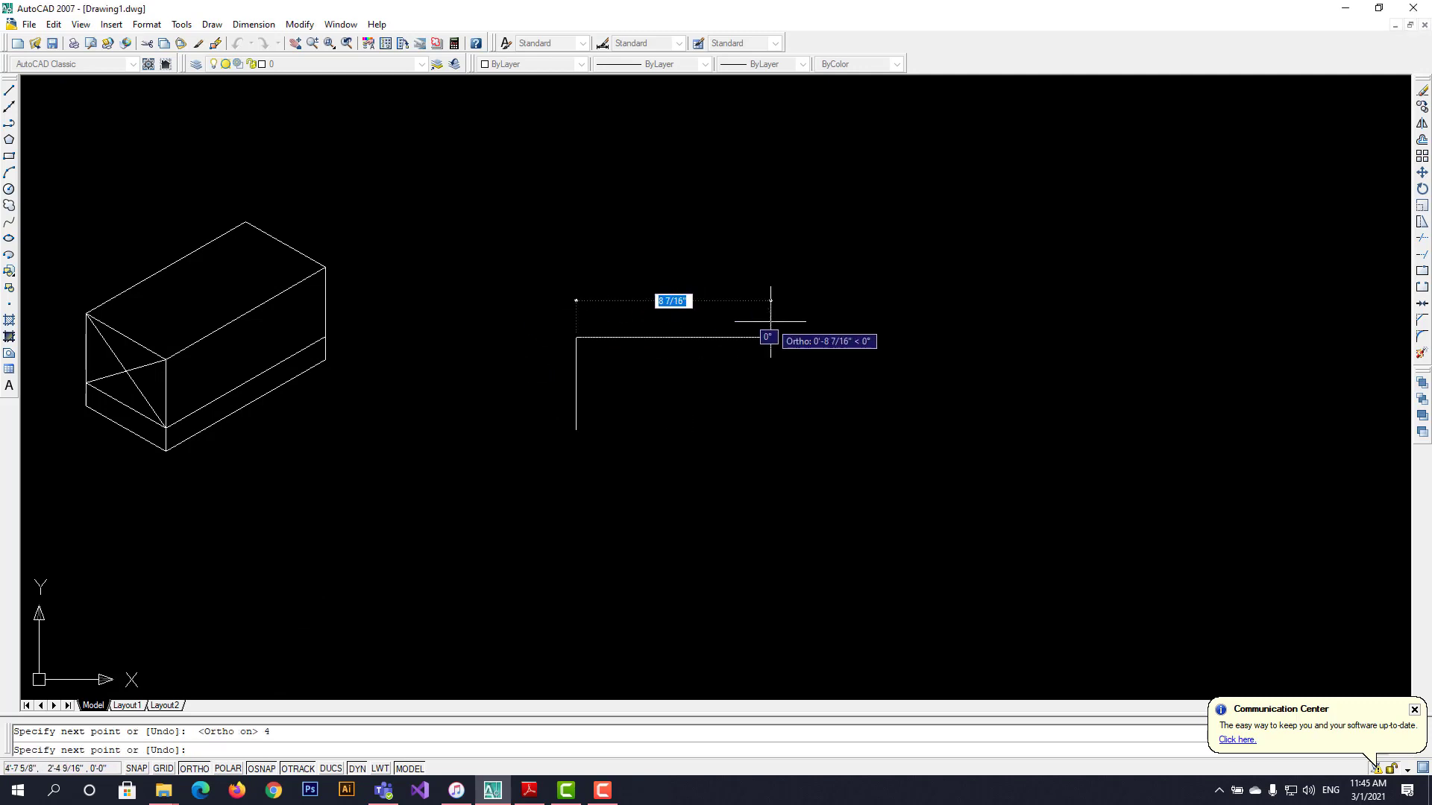
pyautogui.write('8')
pyautogui.press('Return')
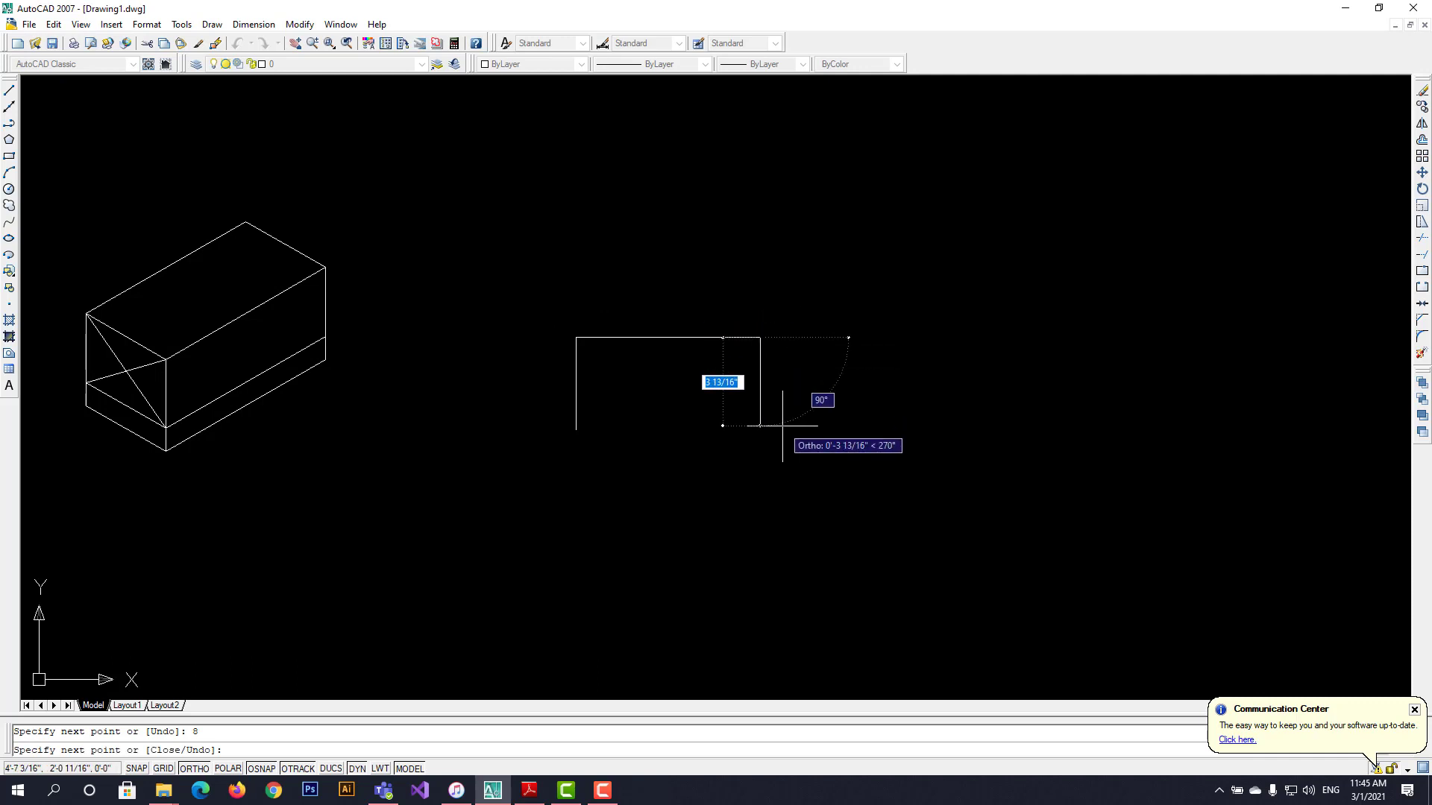
pyautogui.write('4')
pyautogui.press('Return')
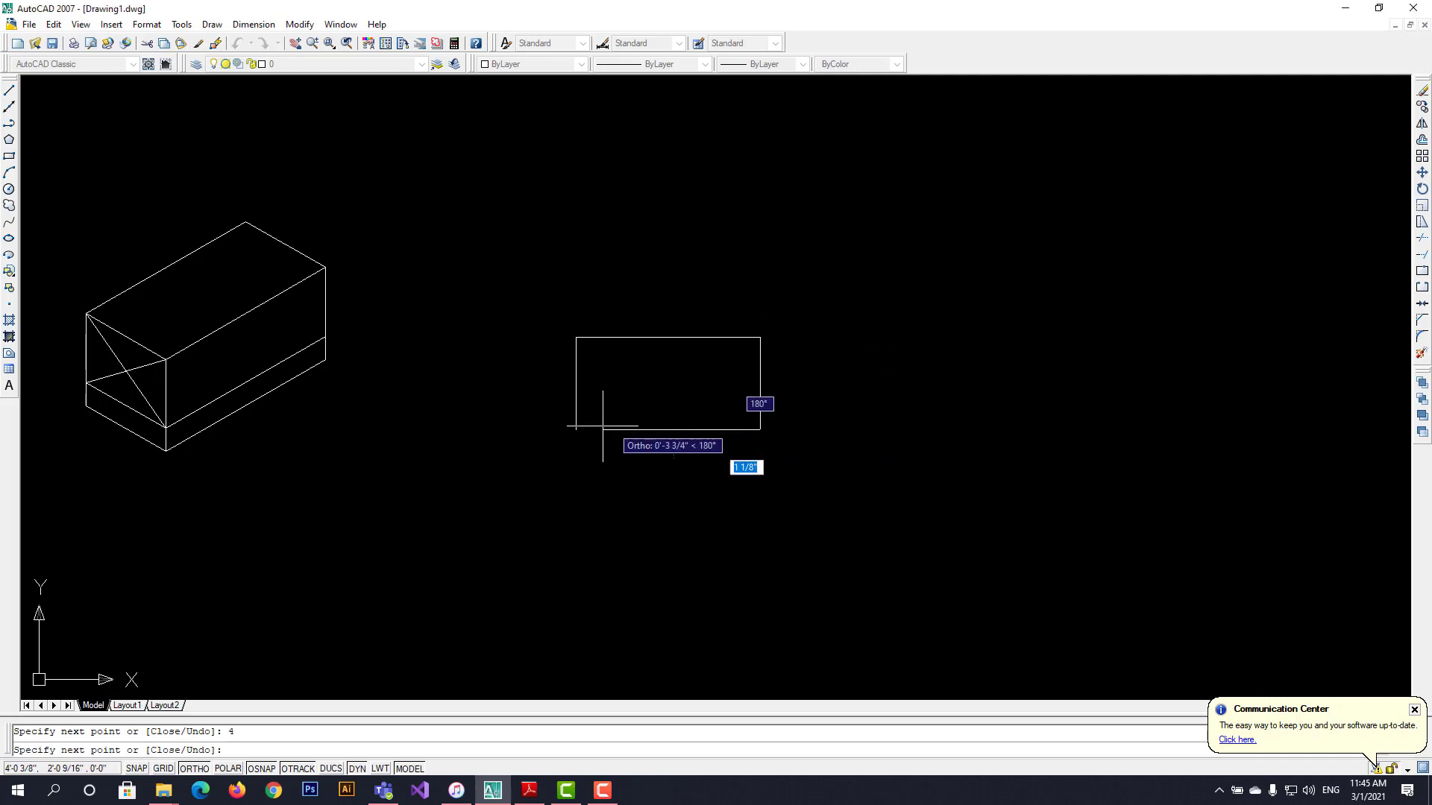
pyautogui.write('8')
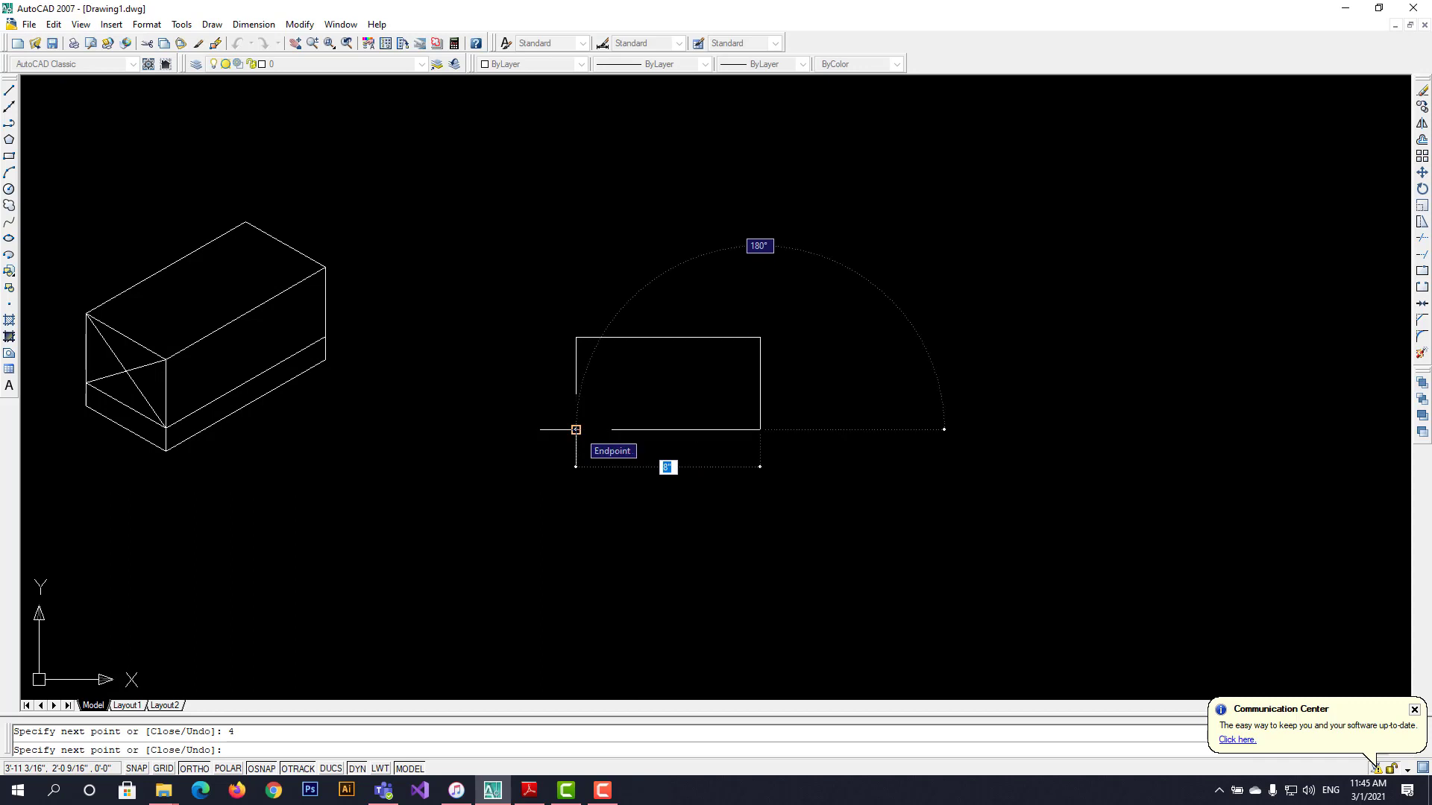
pyautogui.press('Return')
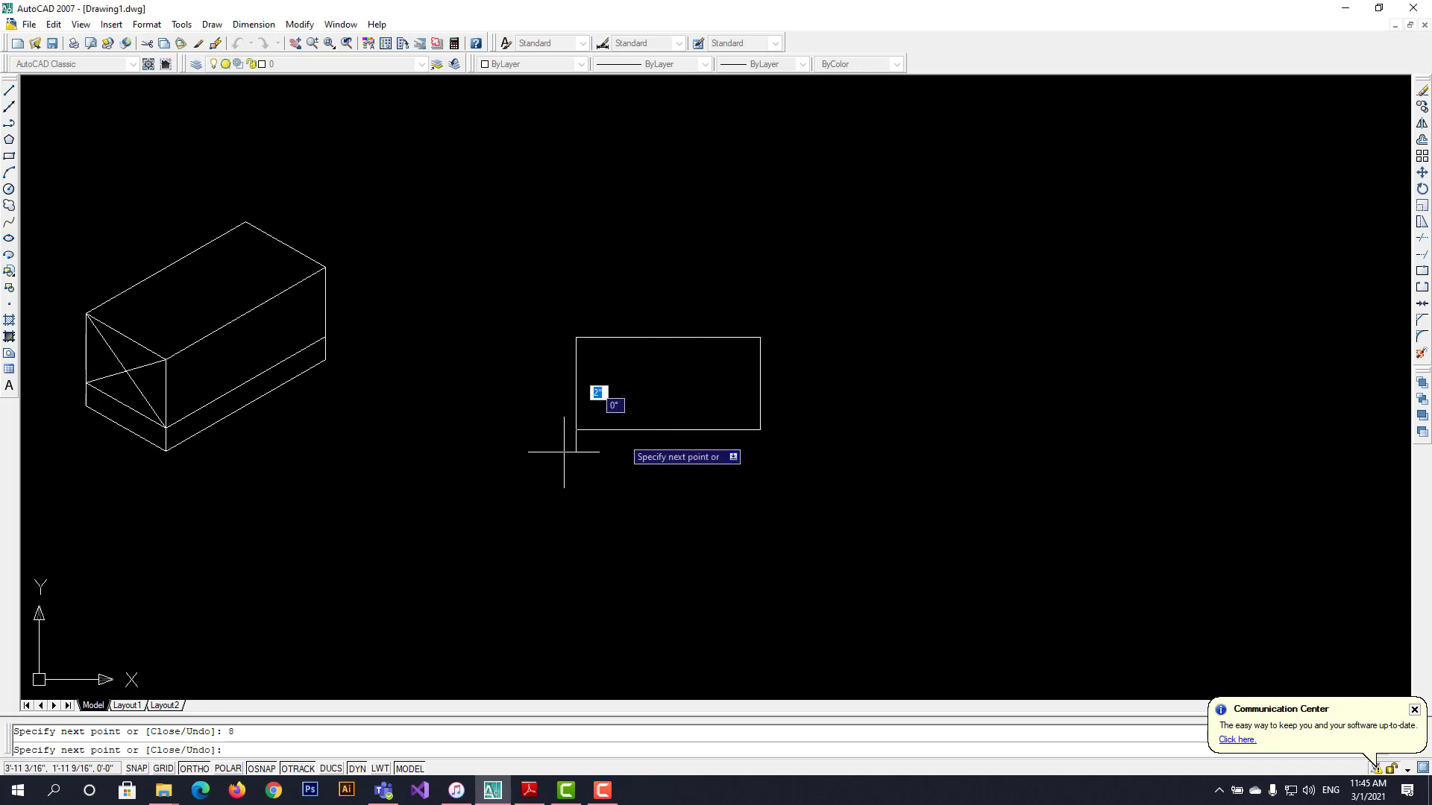
pyautogui.press('Escape')
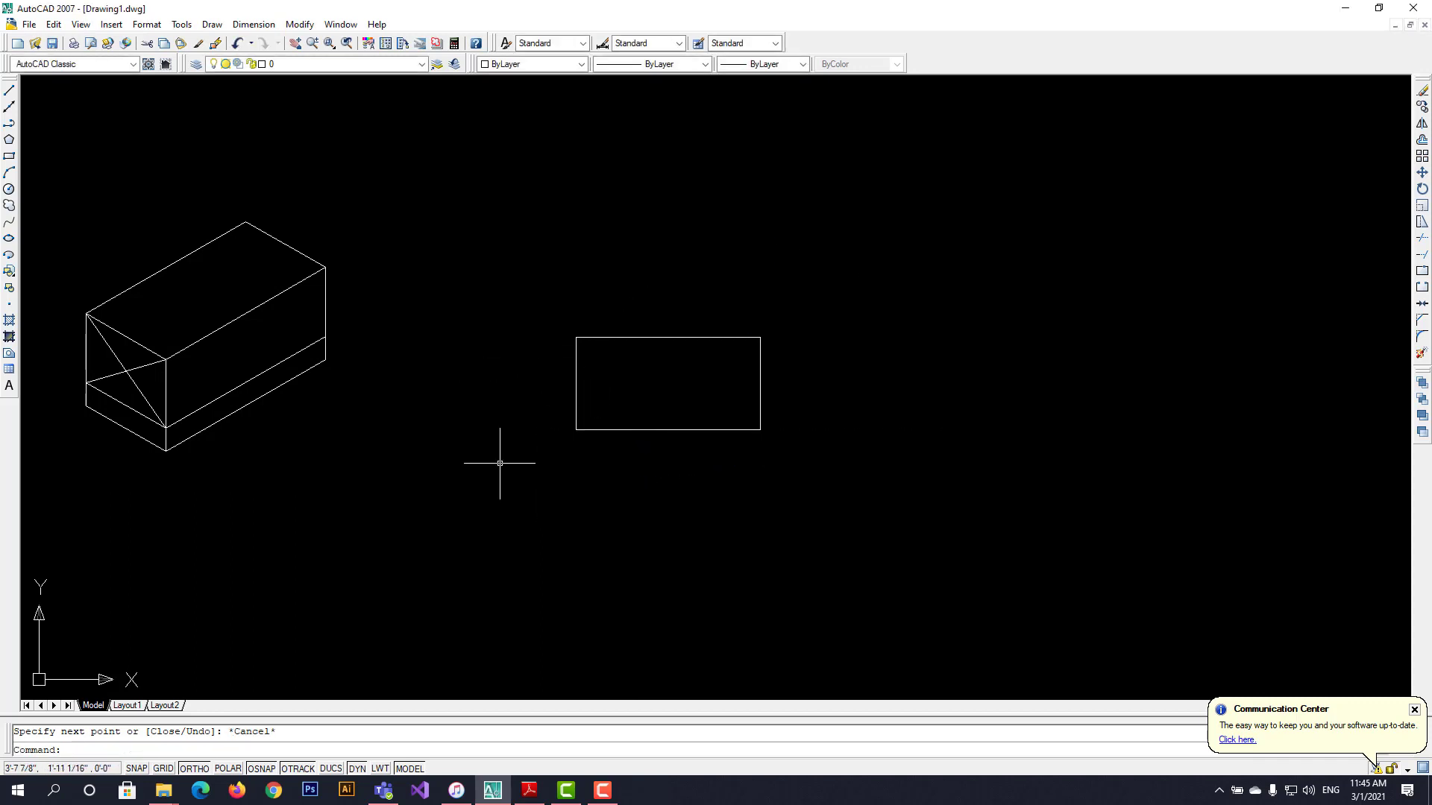
# Check the orthographic views in Adobe Reader, return to AutoCAD and draw the side view's upper rectangle, 4 wide and 3 high, beside the top view.
pyautogui.click(531, 789)
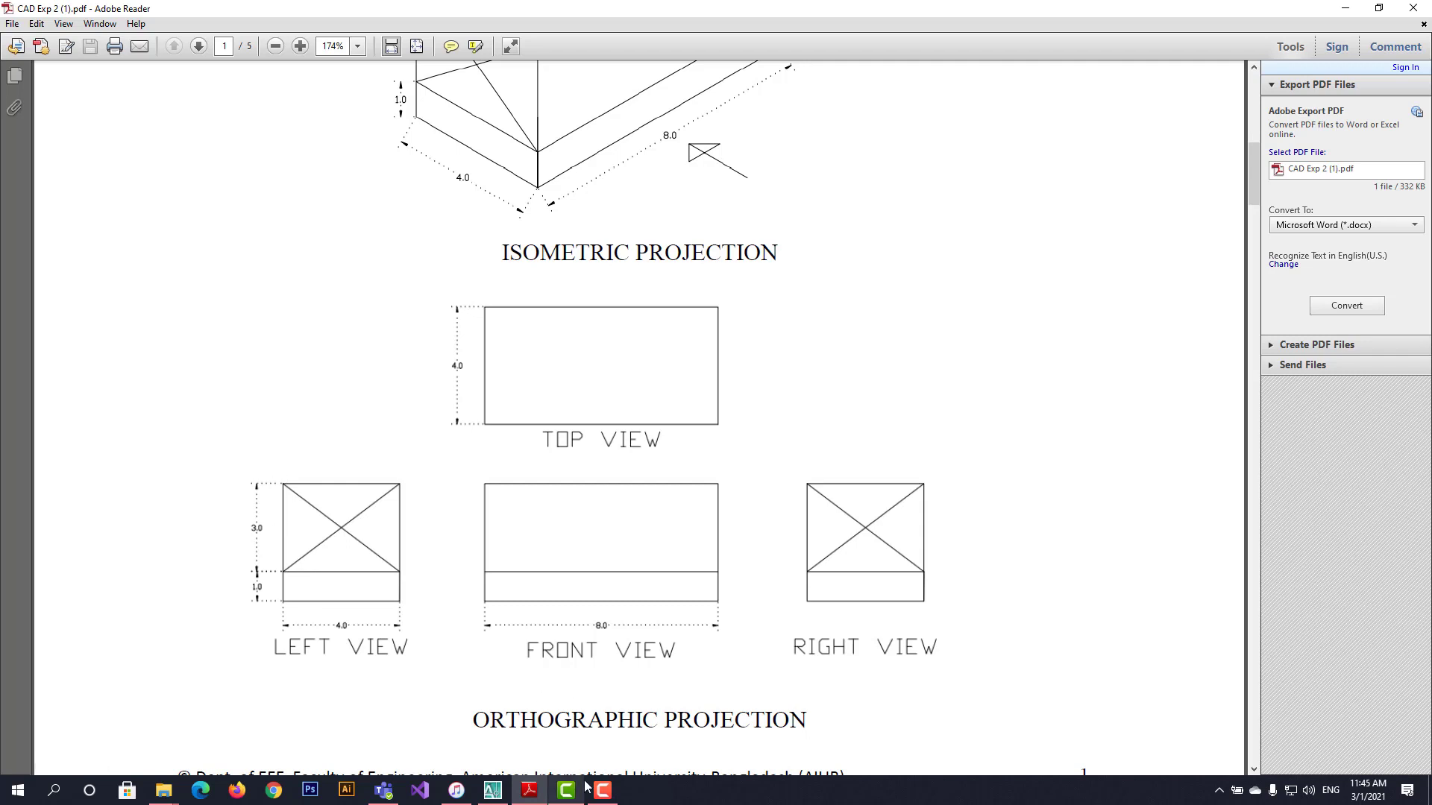
pyautogui.click(493, 791)
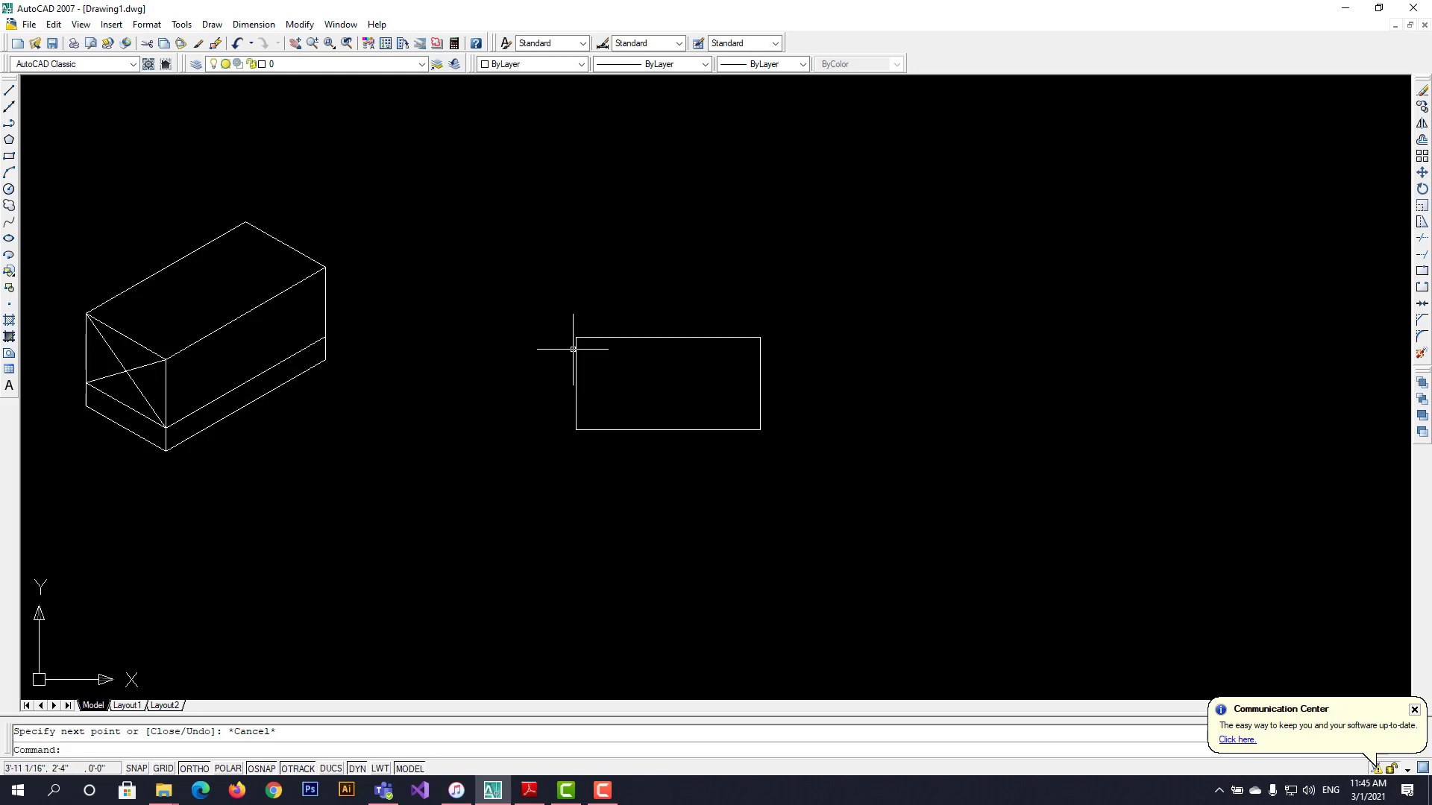
pyautogui.click(10, 90)
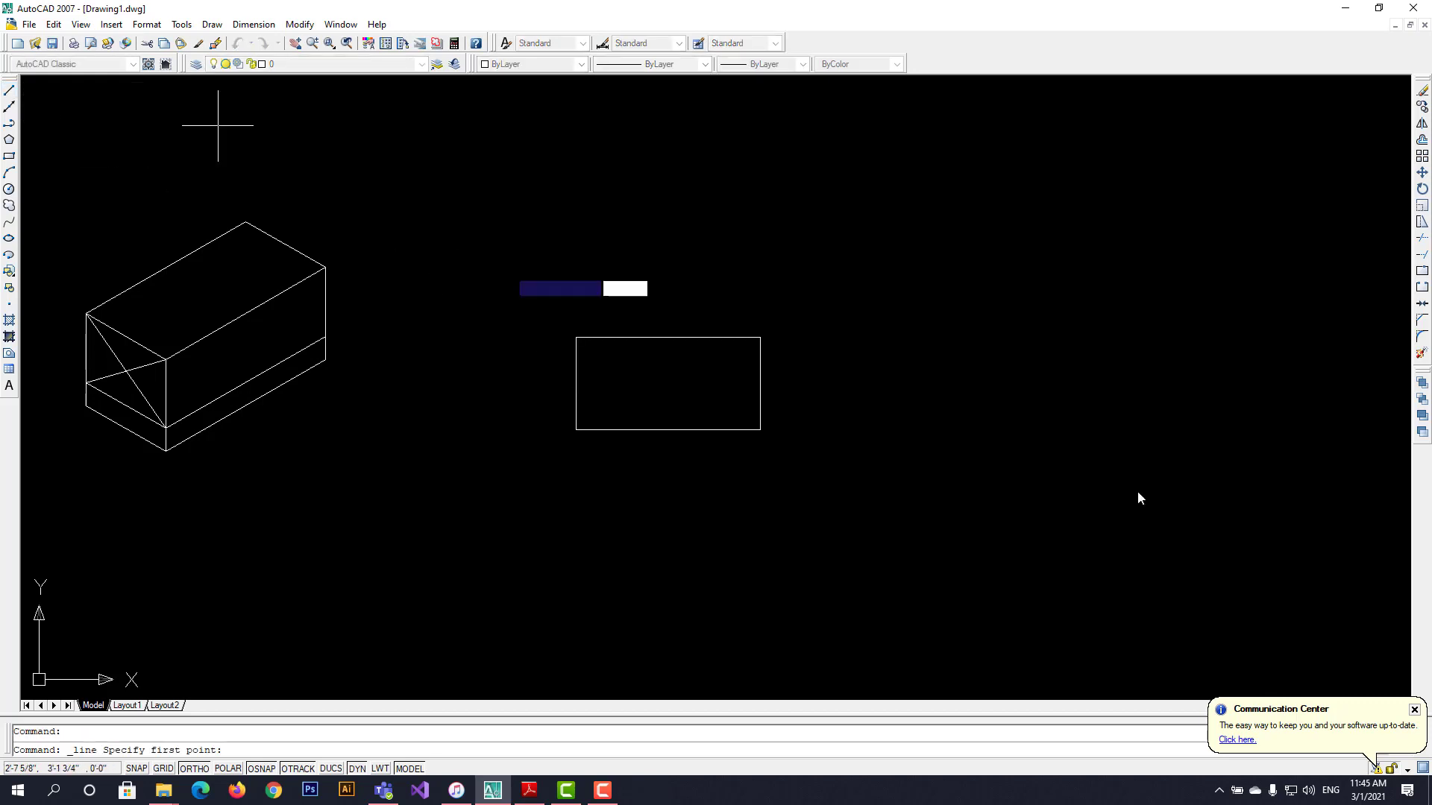
pyautogui.click(897, 398)
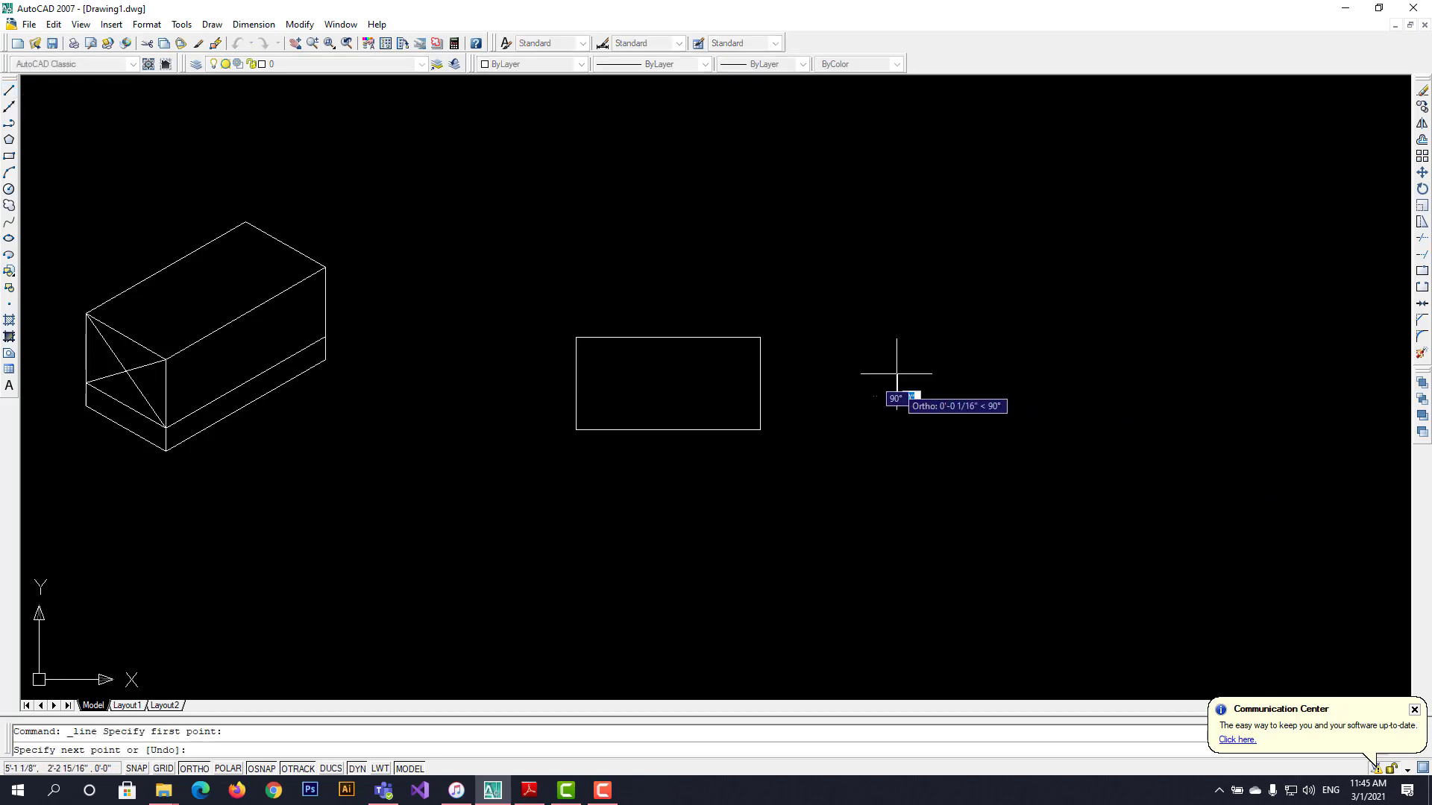
pyautogui.write('3')
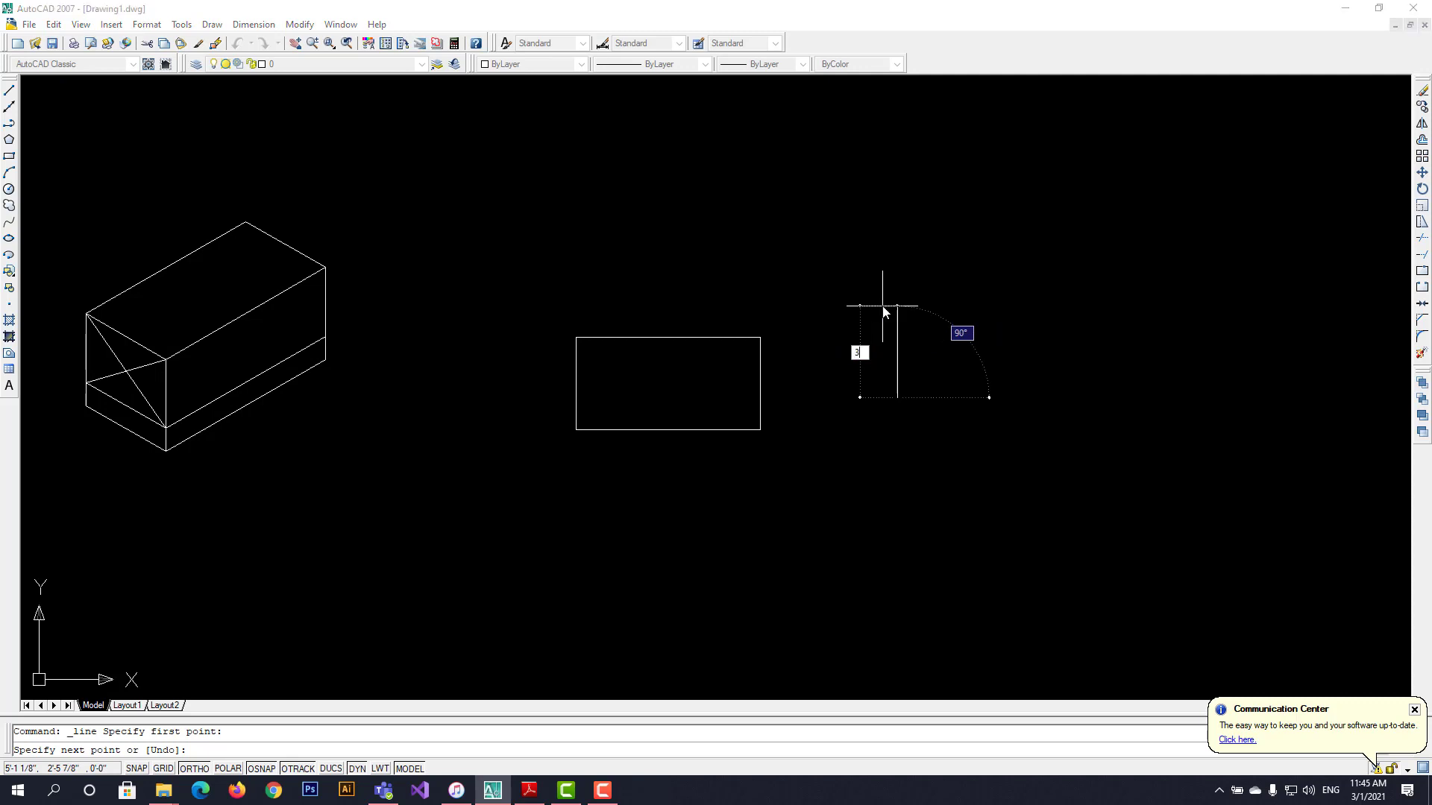
pyautogui.press('Return')
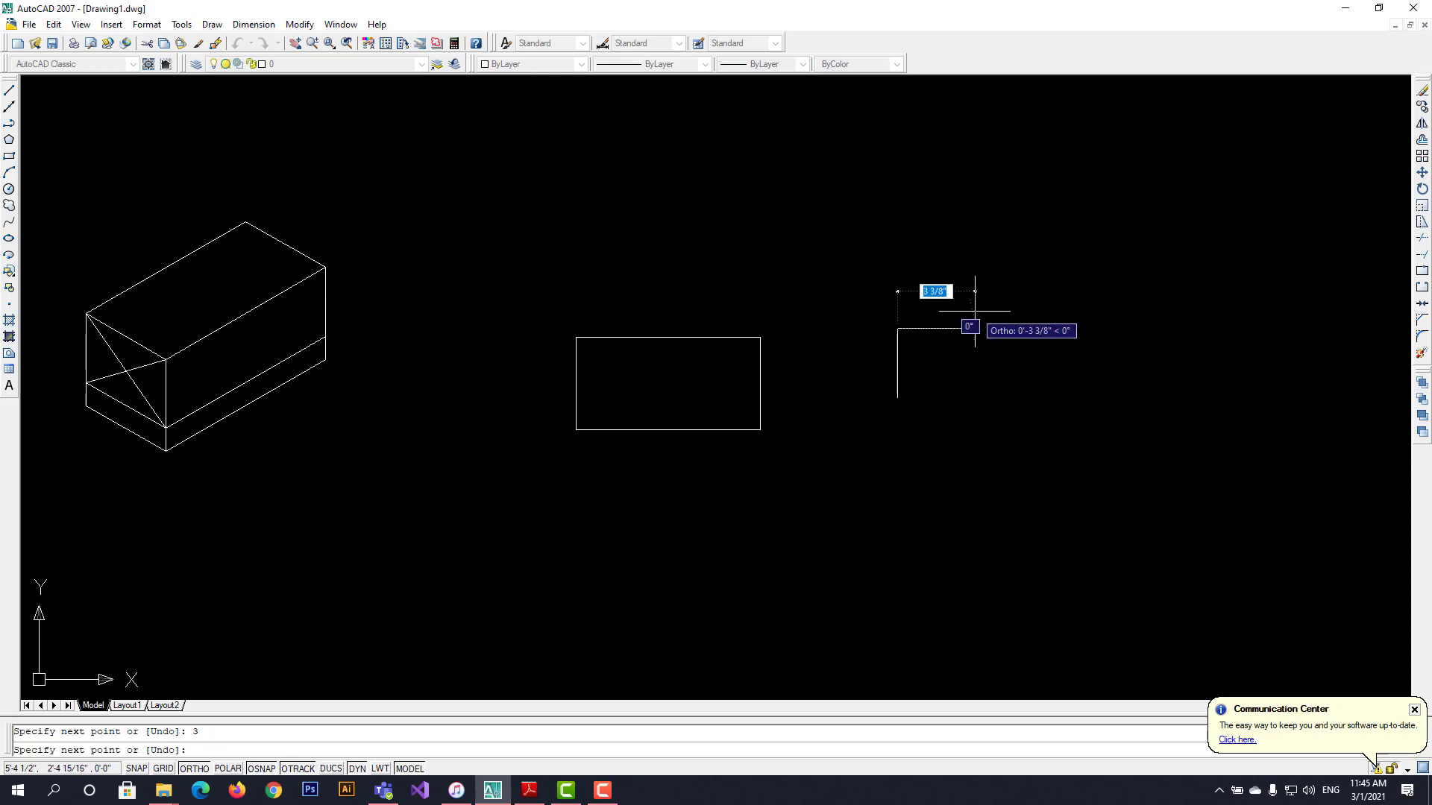
pyautogui.write('4')
pyautogui.press('Return')
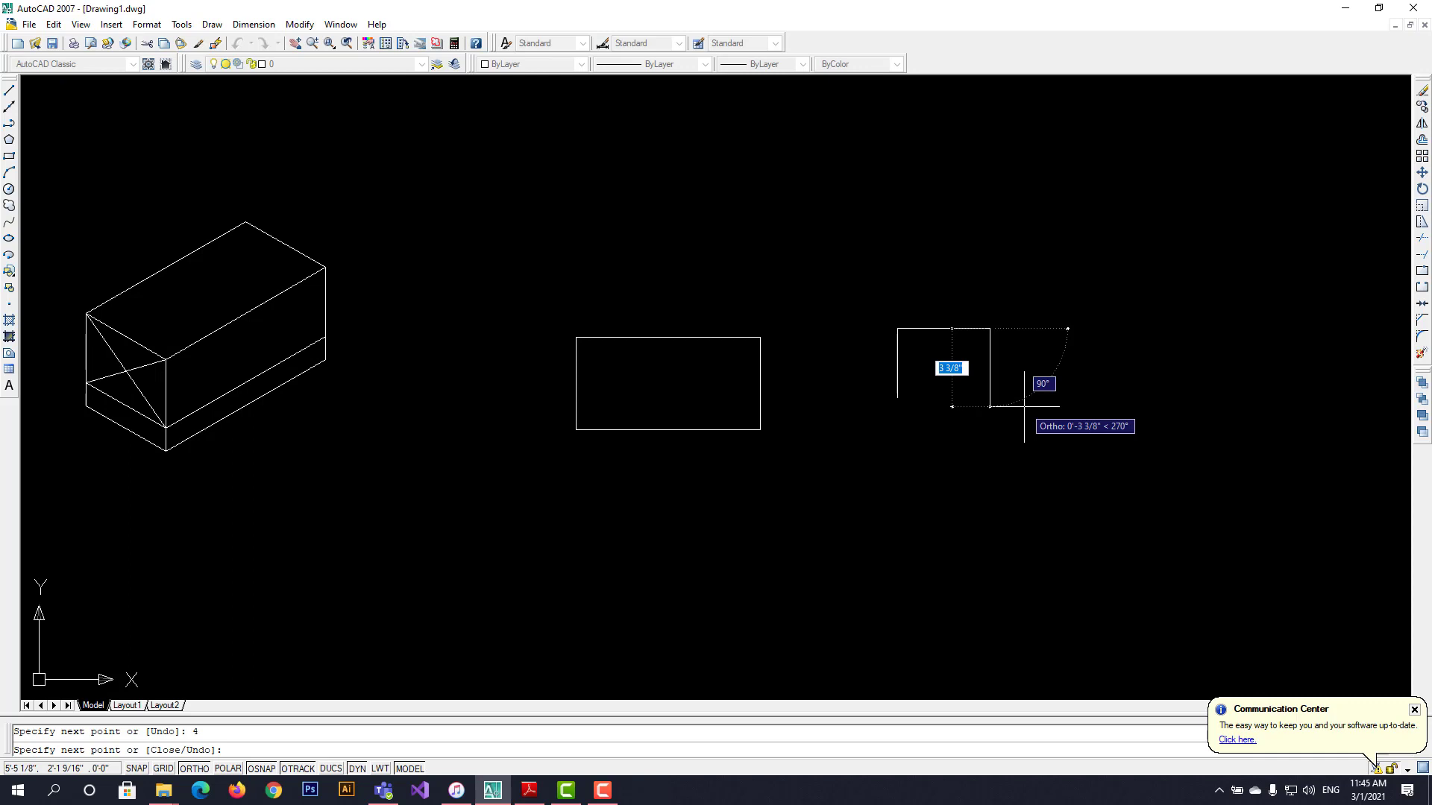
pyautogui.write('3')
pyautogui.press('Return')
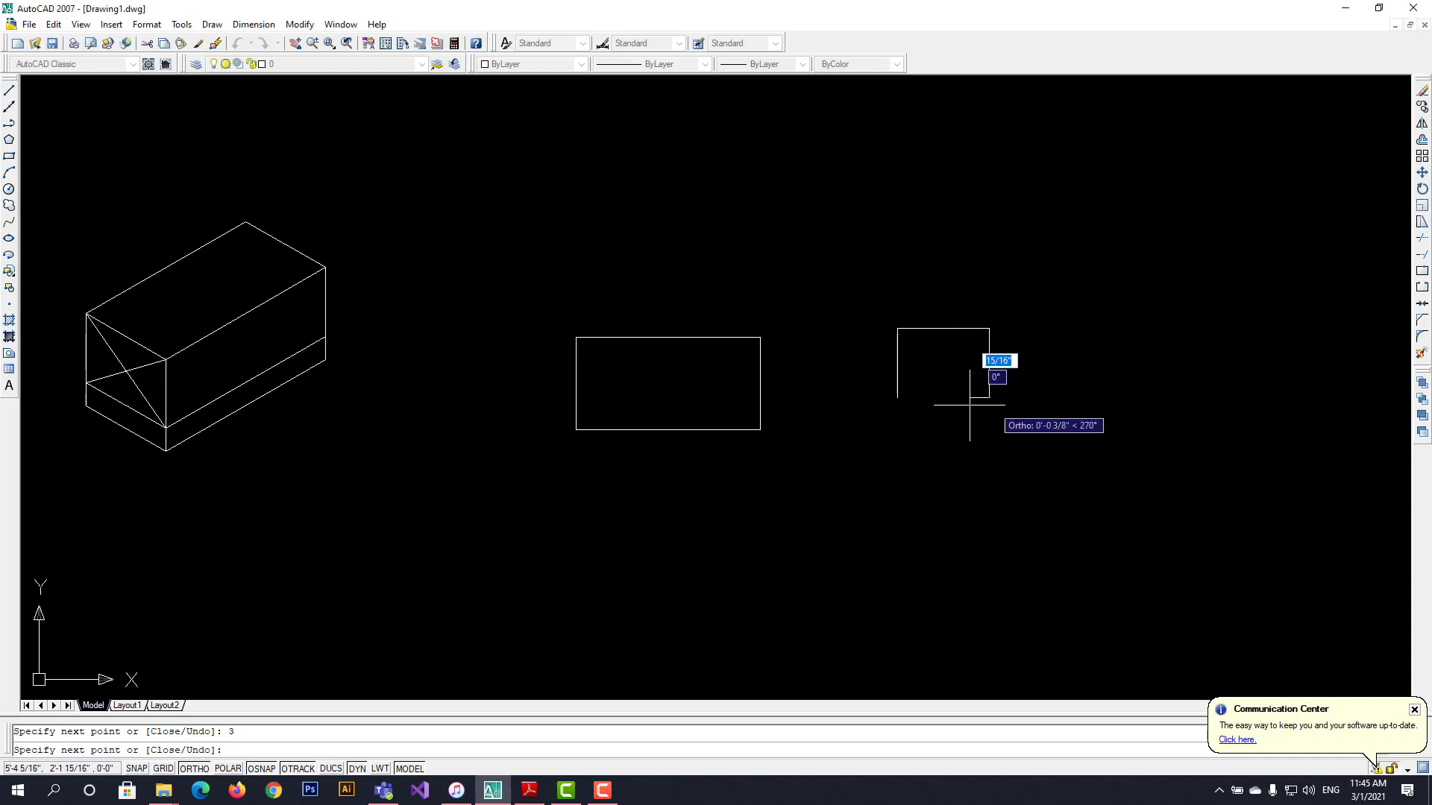
pyautogui.write('4')
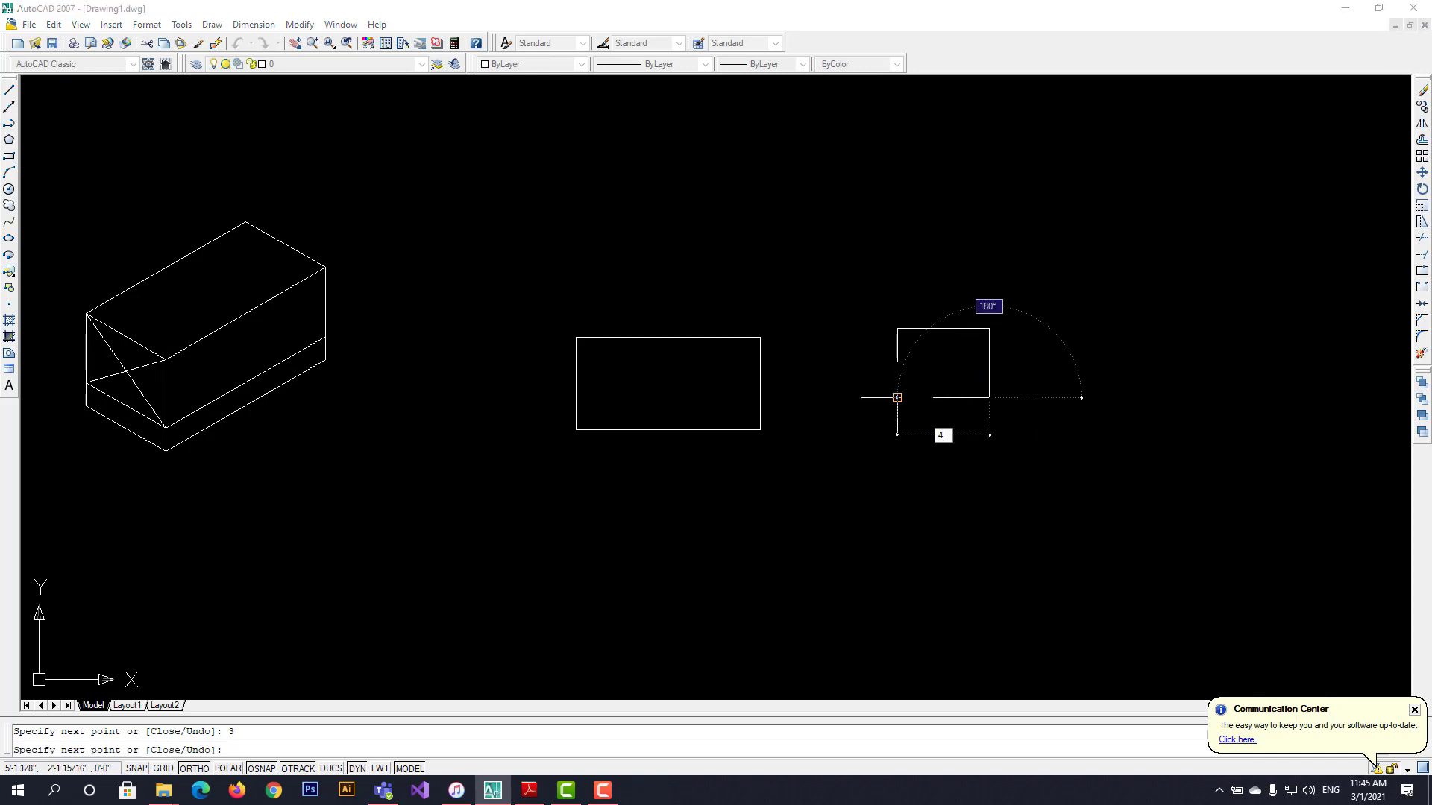
pyautogui.press('Return')
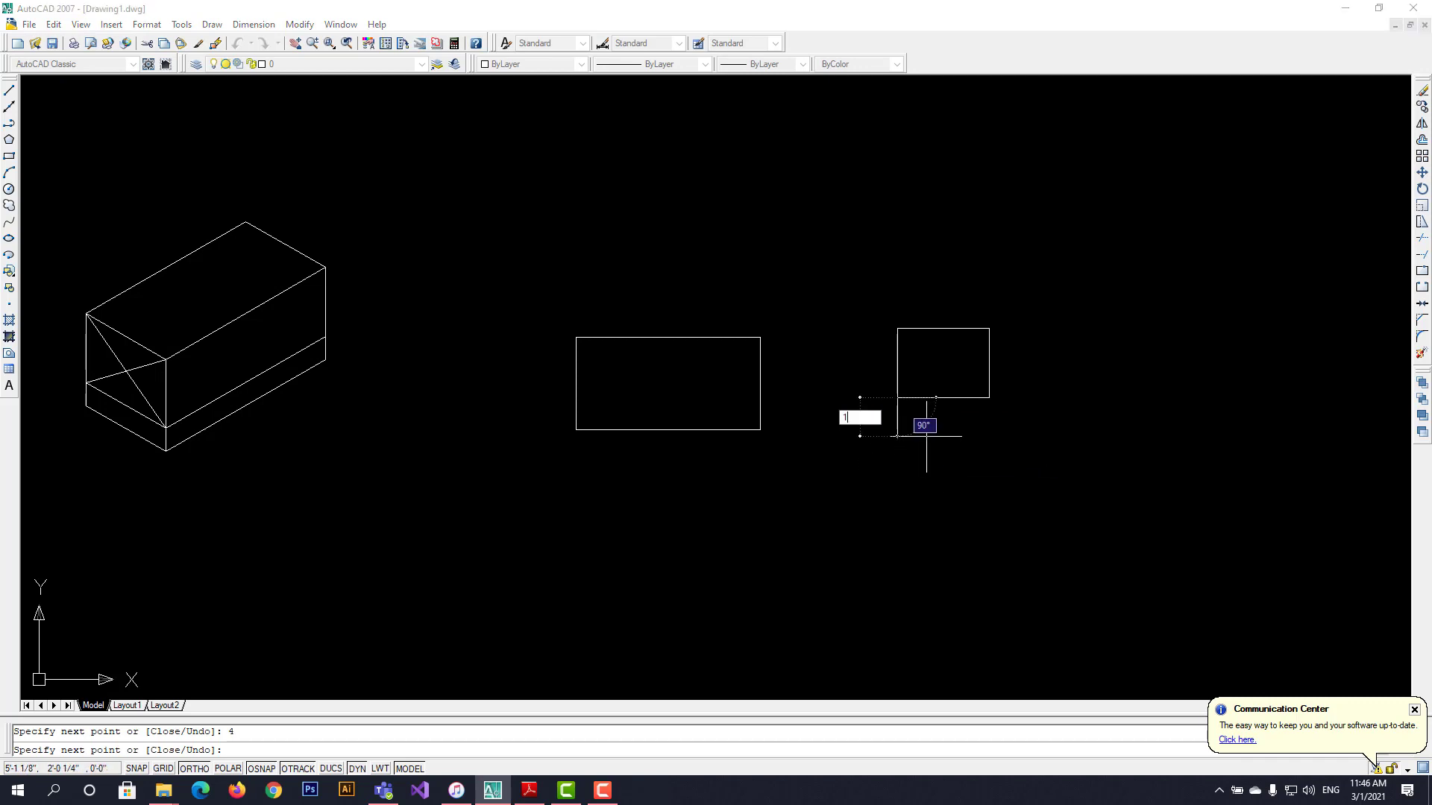
# Continue the line to add a base strip 1 high and 4 wide beneath the side view's upper rectangle.
pyautogui.press('Return')
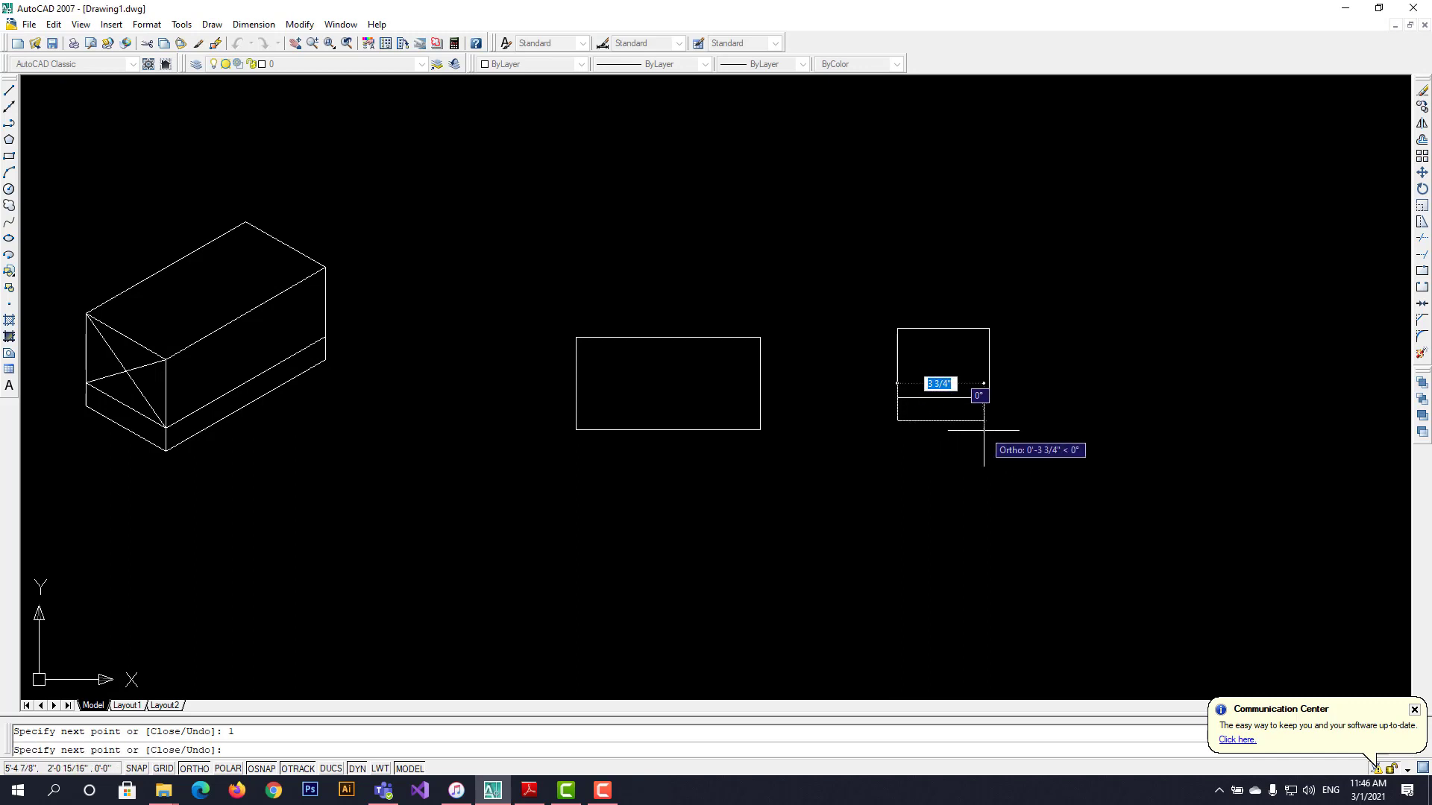
pyautogui.write('4')
pyautogui.press('Return')
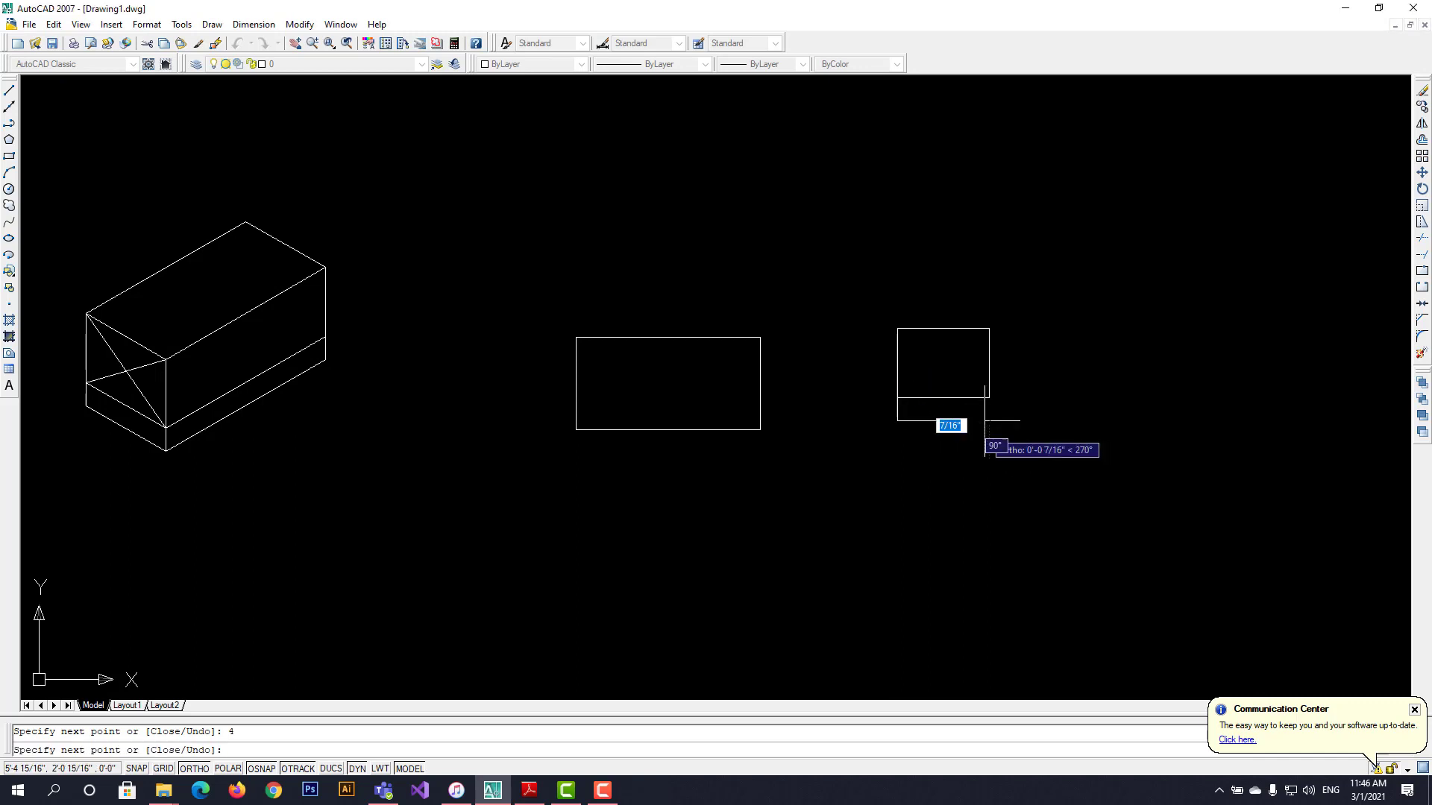
pyautogui.write('1')
pyautogui.press('Return')
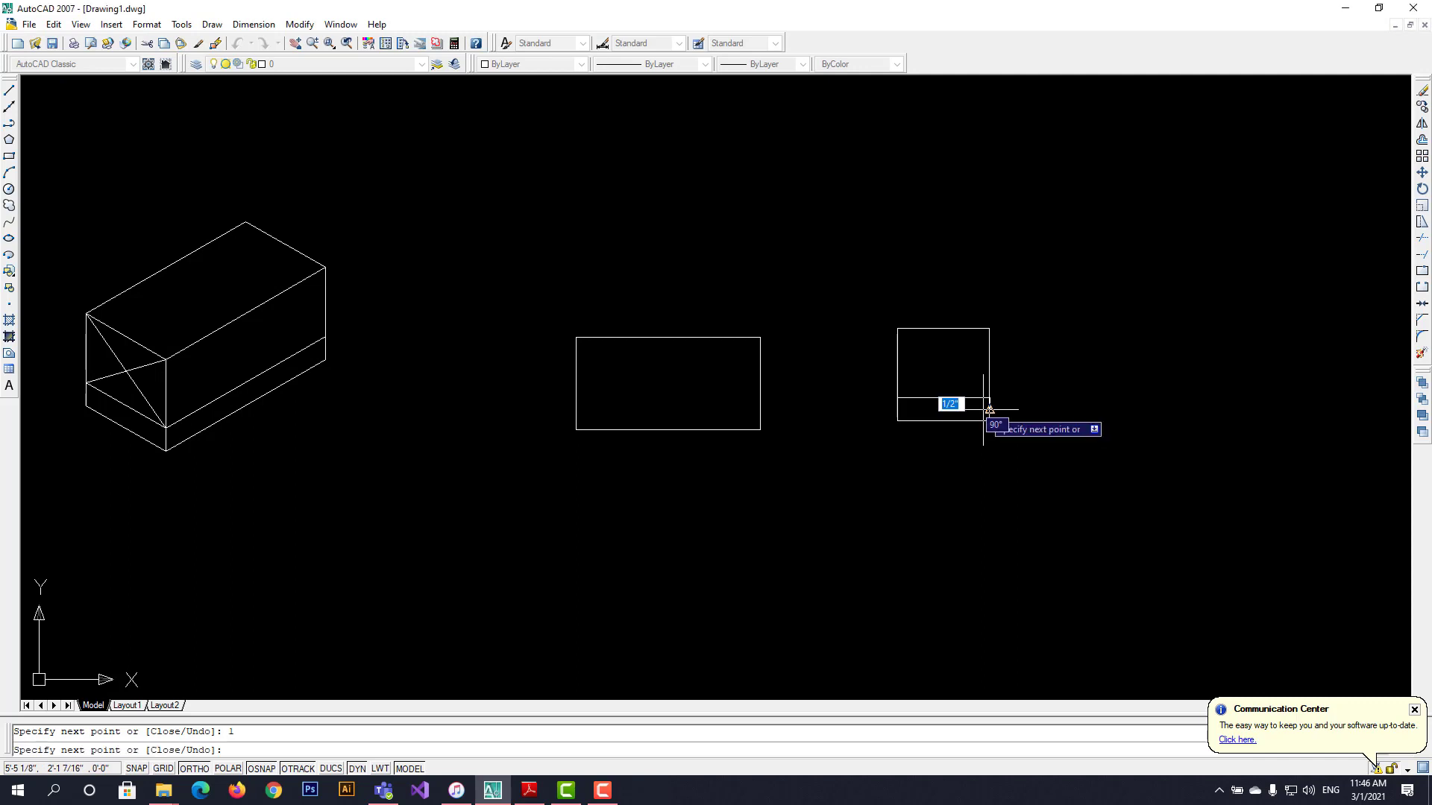
pyautogui.press('Escape')
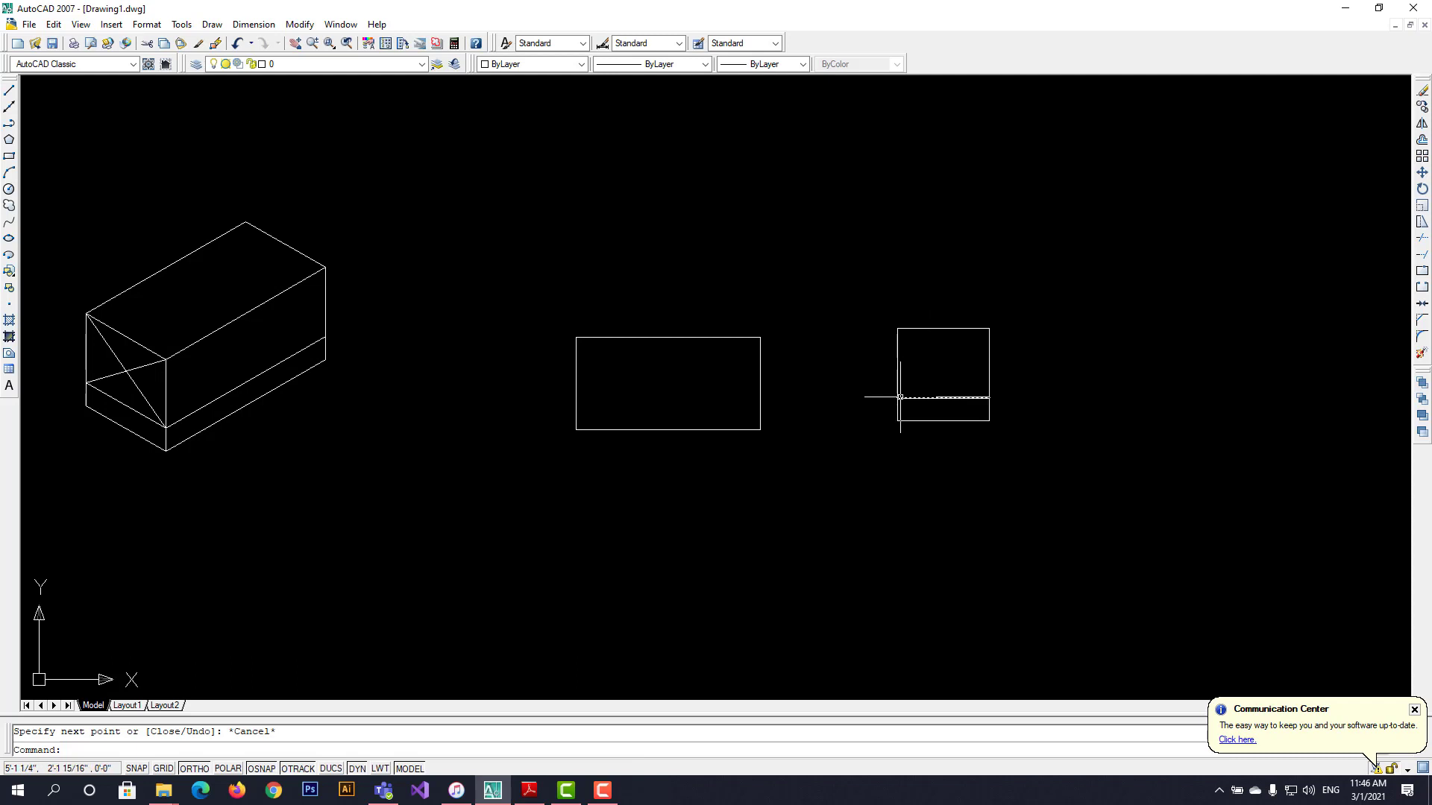
# With ortho off, draw a diagonal across the side view's upper rectangle from its lower-left corner to its upper-right corner.
pyautogui.scroll(5, 900, 398)
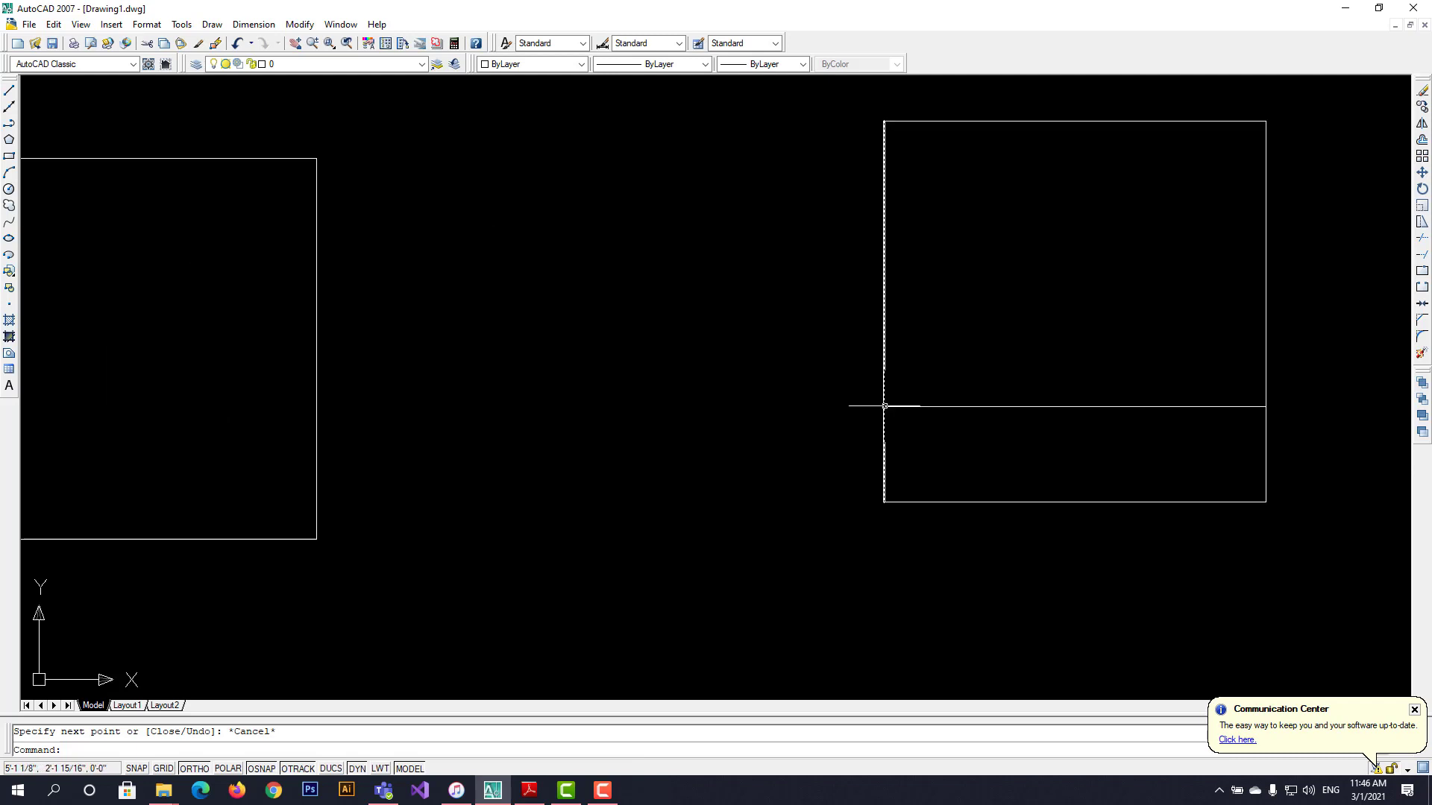
pyautogui.click(885, 407)
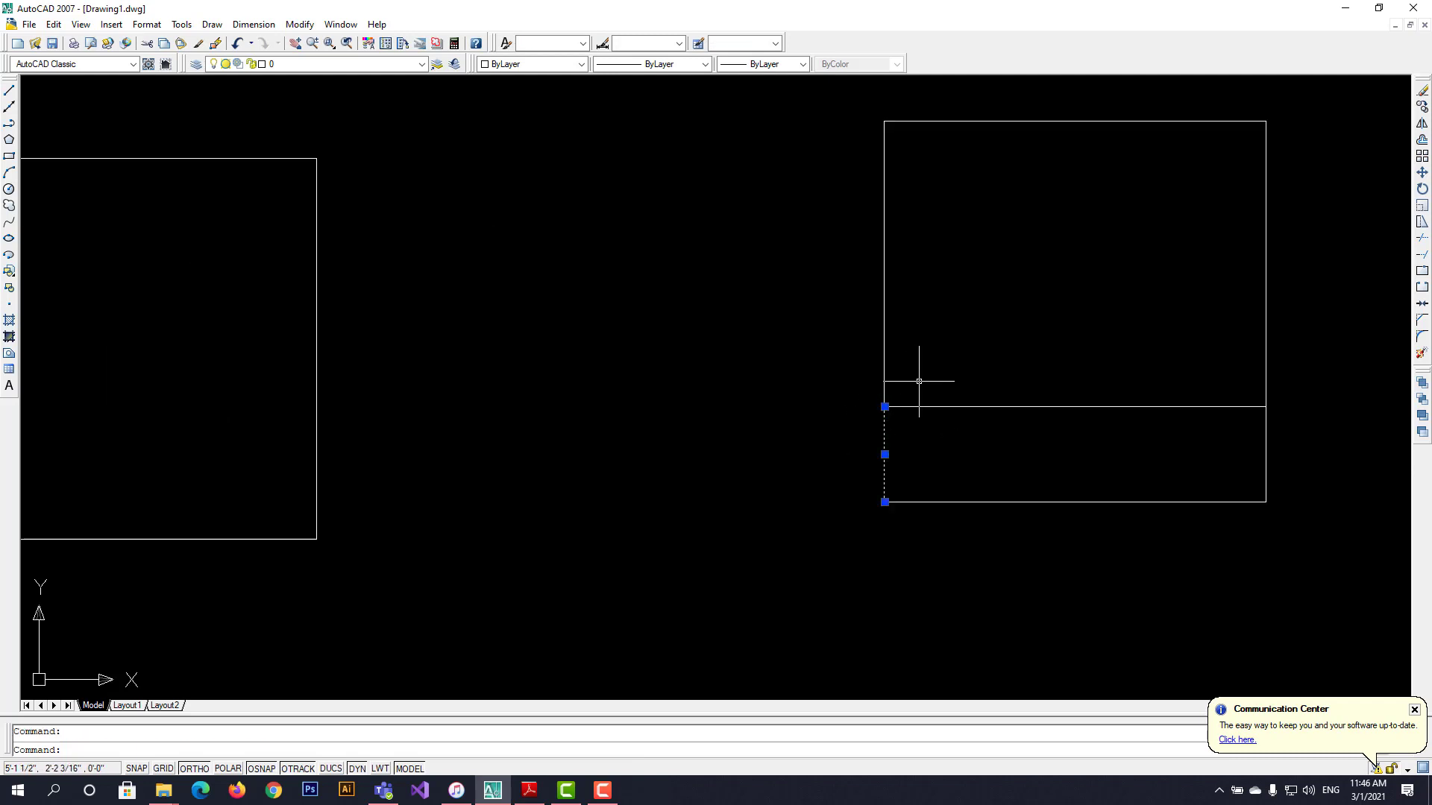
pyautogui.press('l')
pyautogui.press('Return')
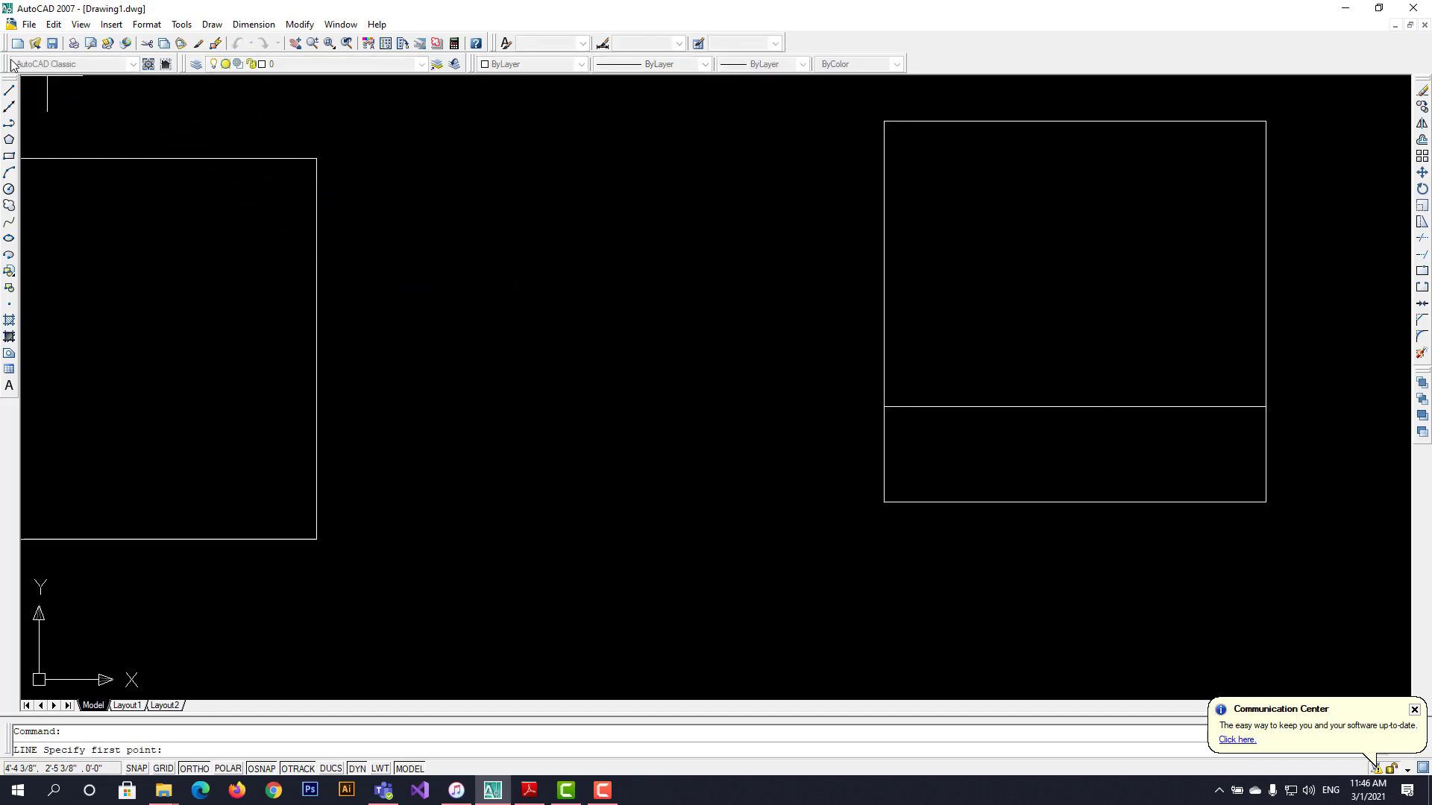
pyautogui.click(11, 90)
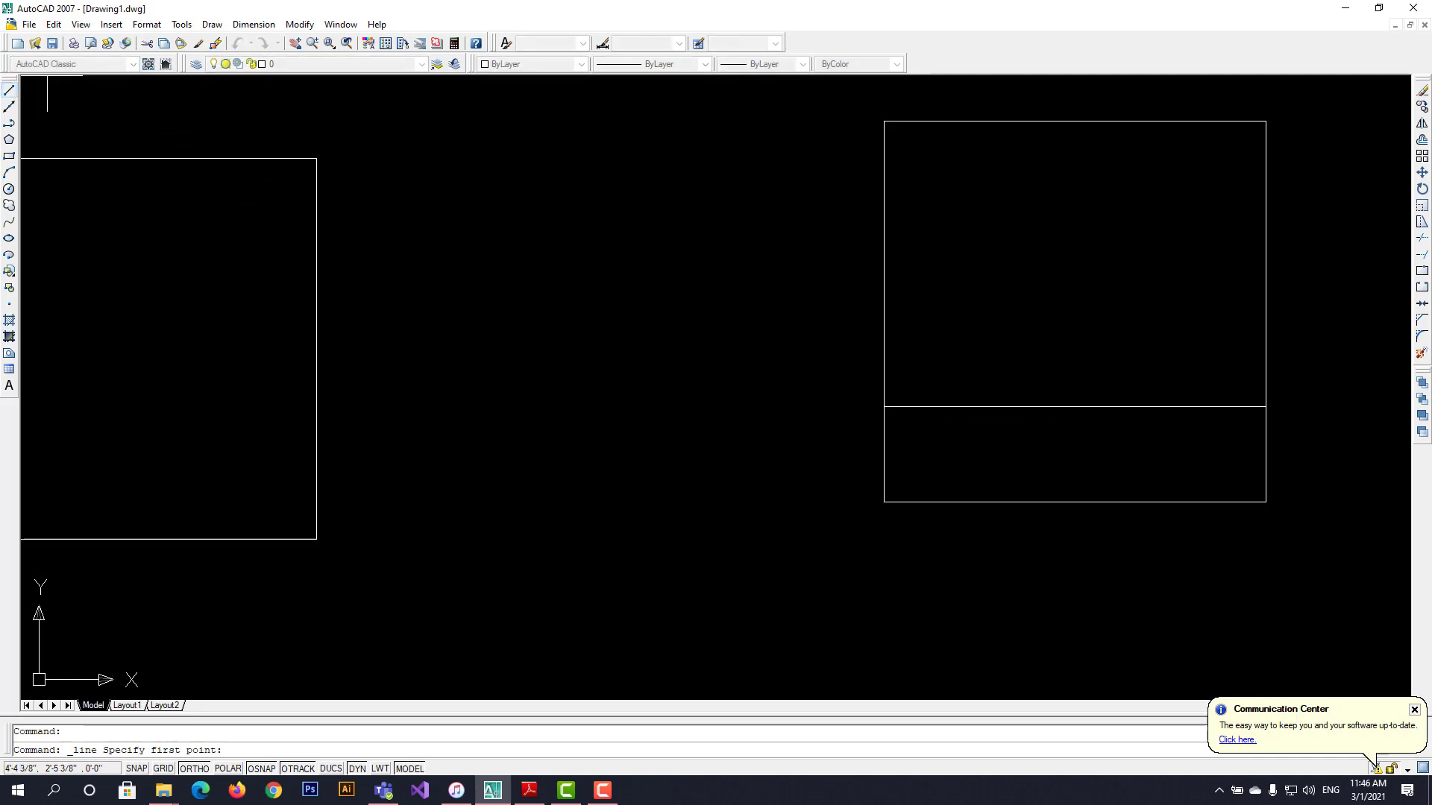
pyautogui.click(884, 407)
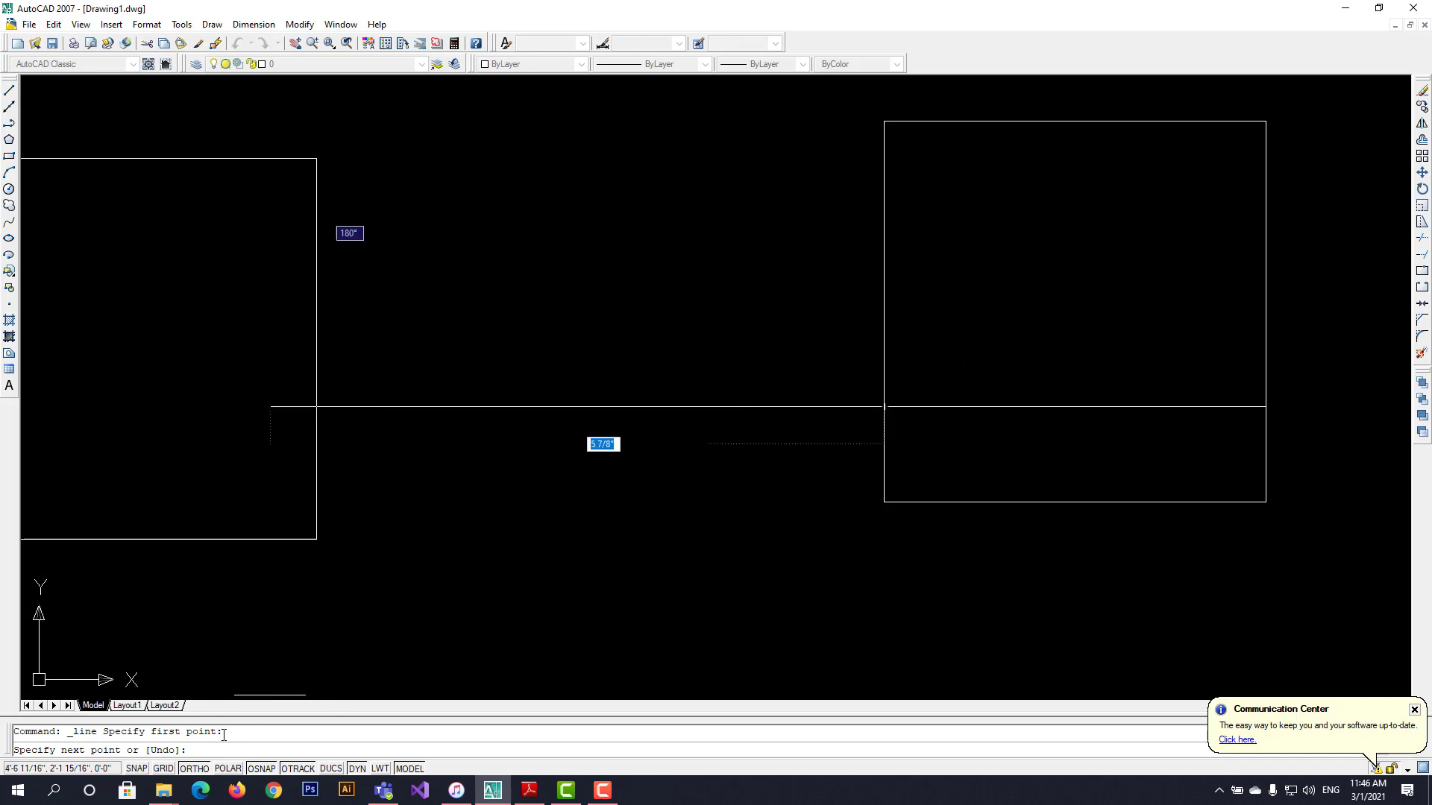
pyautogui.click(194, 769)
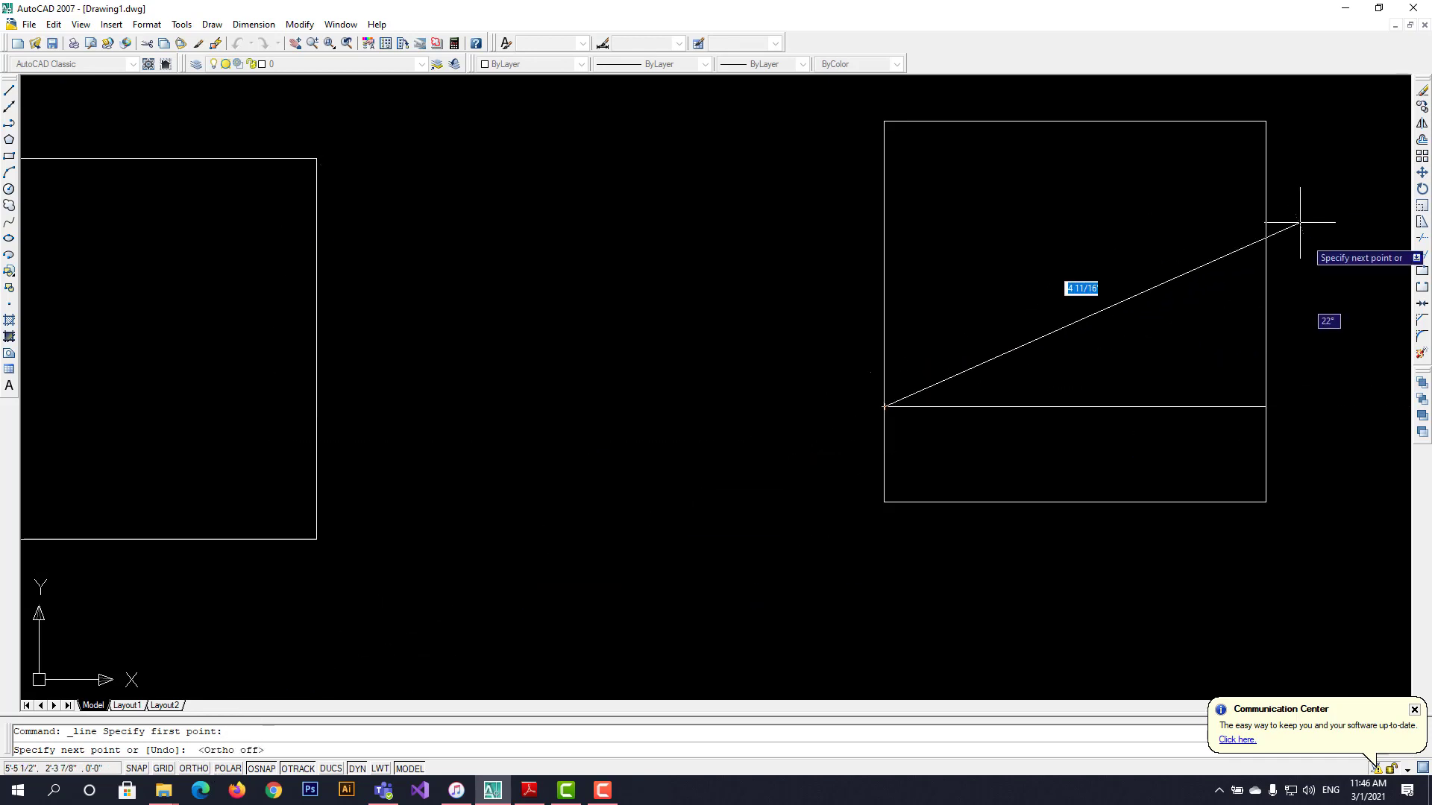
pyautogui.click(1265, 121)
pyautogui.press('Escape')
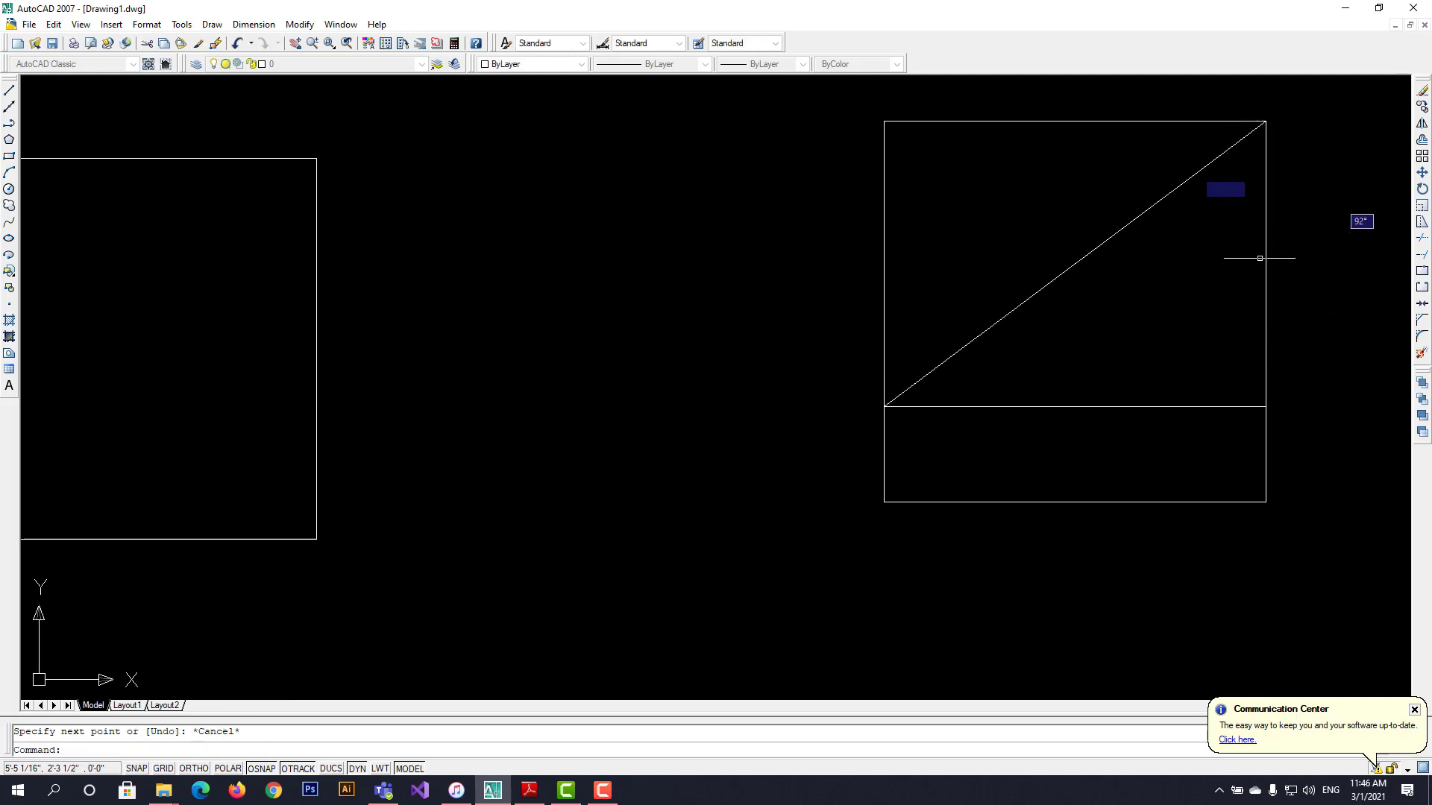
# Draw the second diagonal of the side view's upper rectangle from its lower-right corner to its upper-left corner.
pyautogui.click(9, 94)
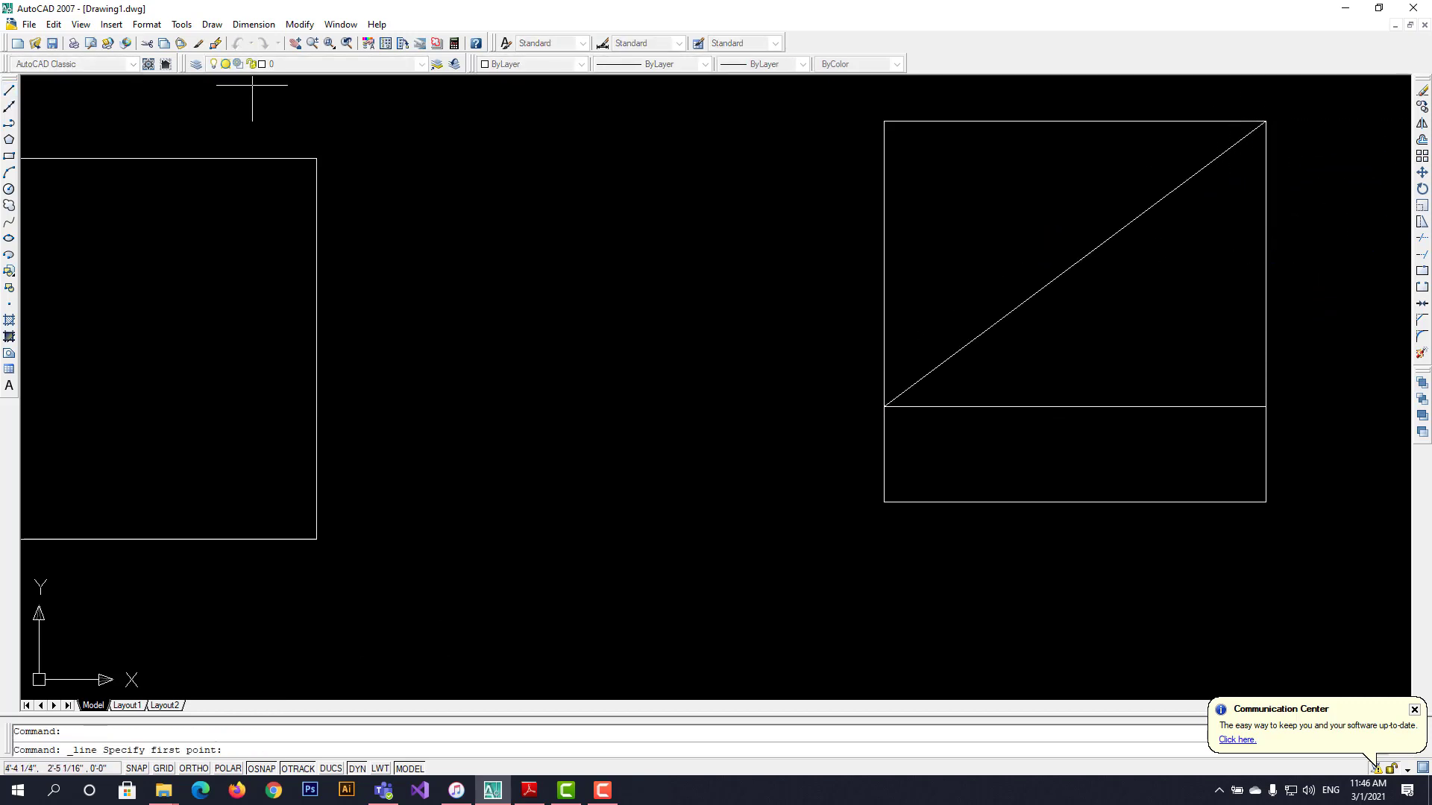
pyautogui.click(1266, 407)
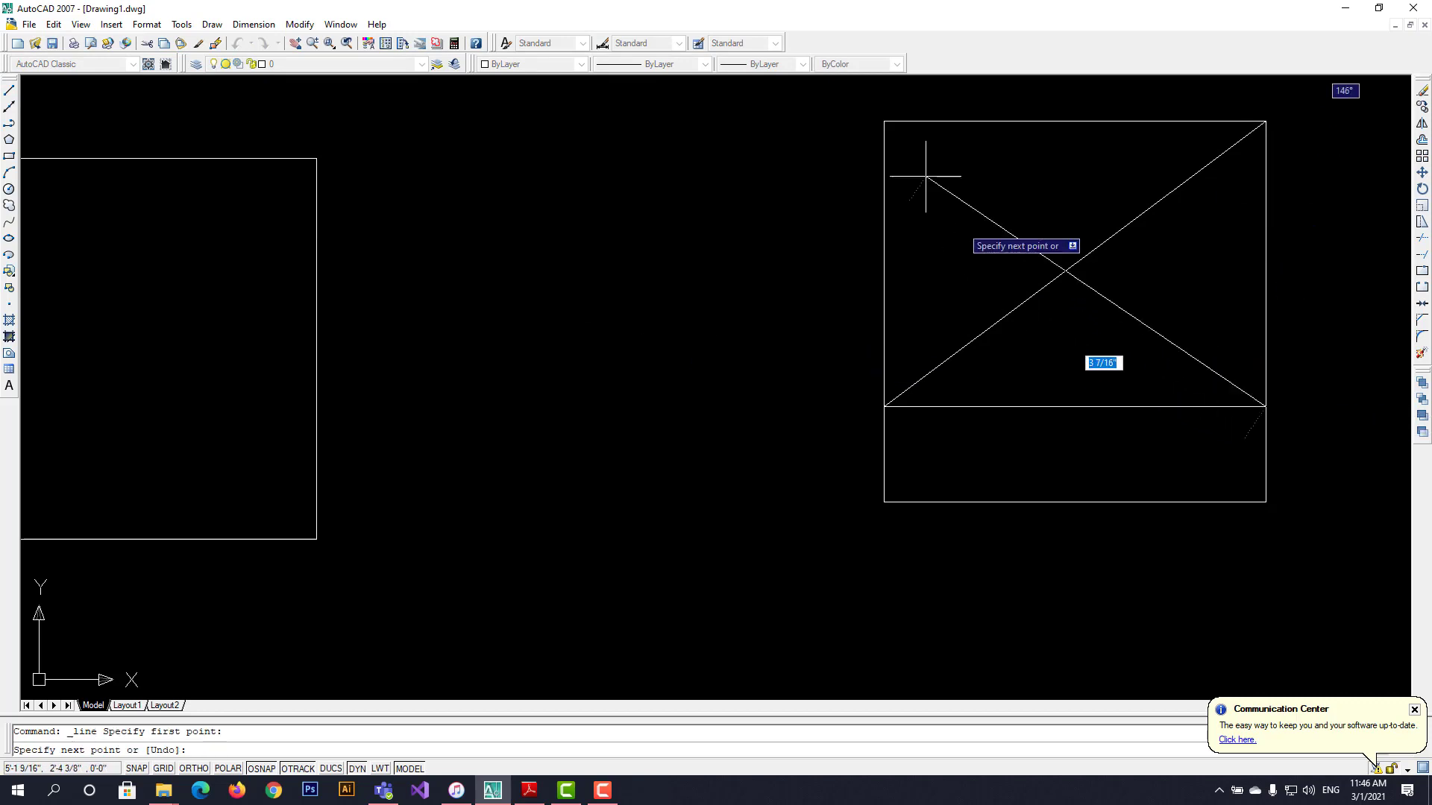
pyautogui.click(884, 121)
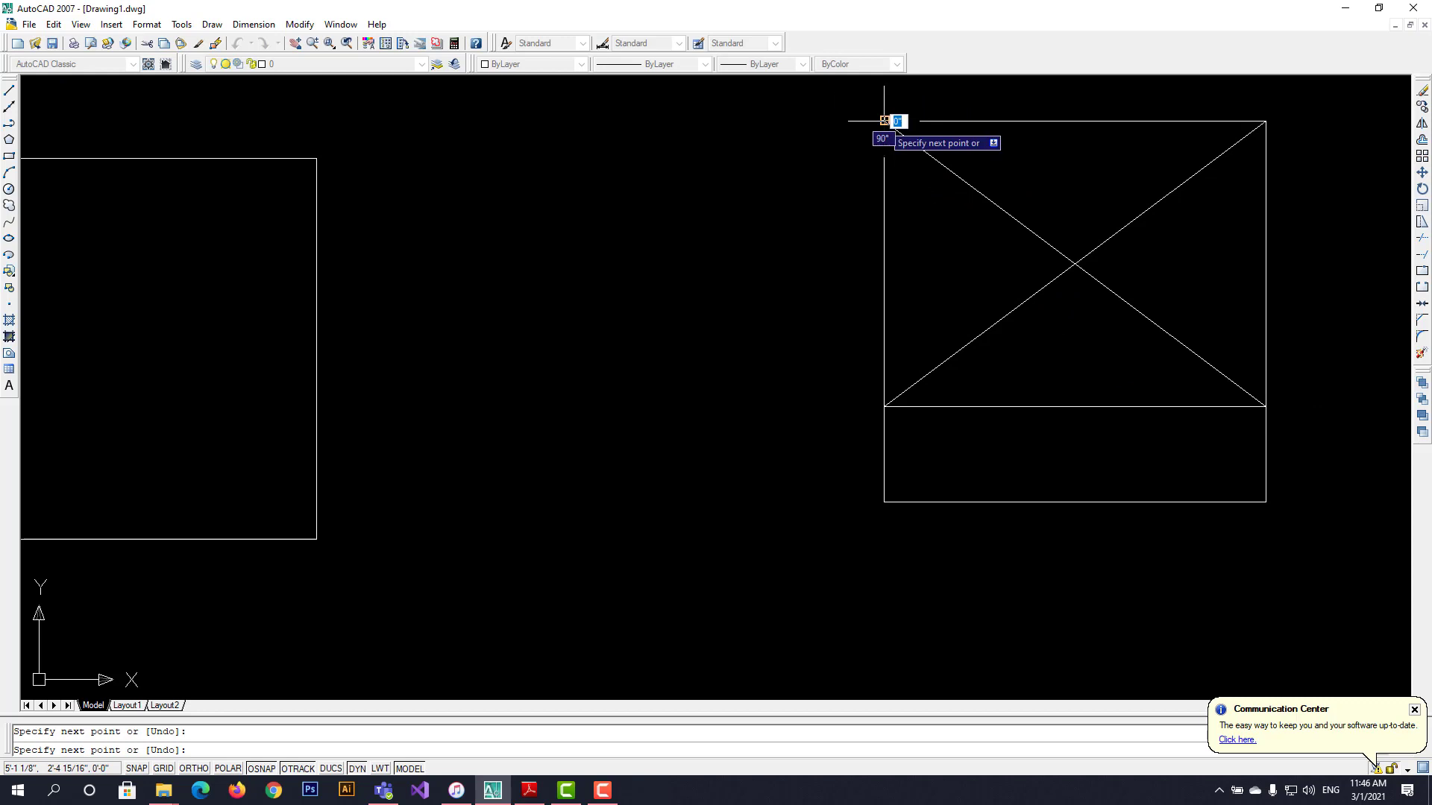
pyautogui.press('Escape')
pyautogui.scroll(-2, 880, 371)
pyautogui.scroll(-4, 880, 371)
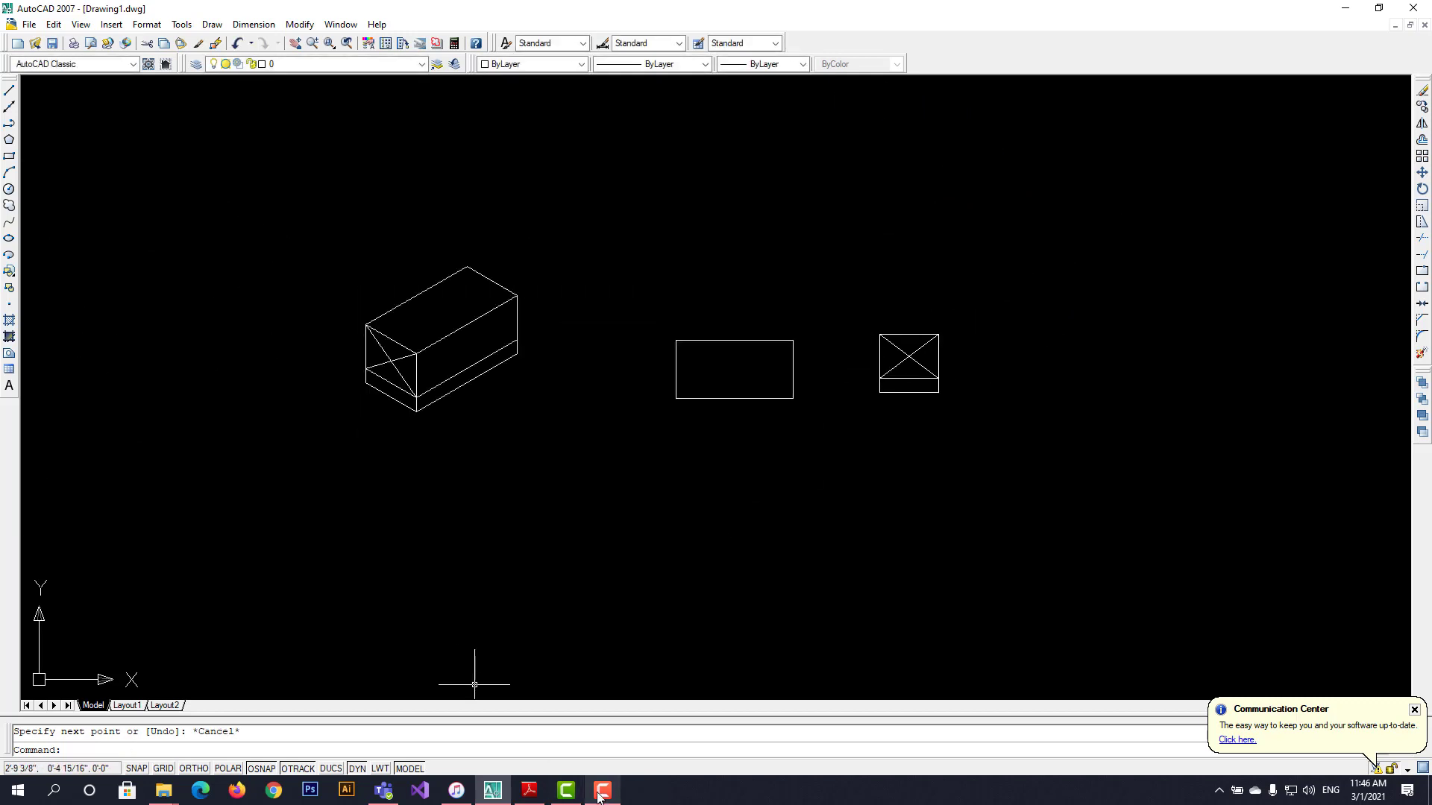
# Check the front view in Adobe Reader, return to AutoCAD and, with ortho on, draw its upper rectangle, 8 wide and 3 high, below the top view.
pyautogui.click(529, 792)
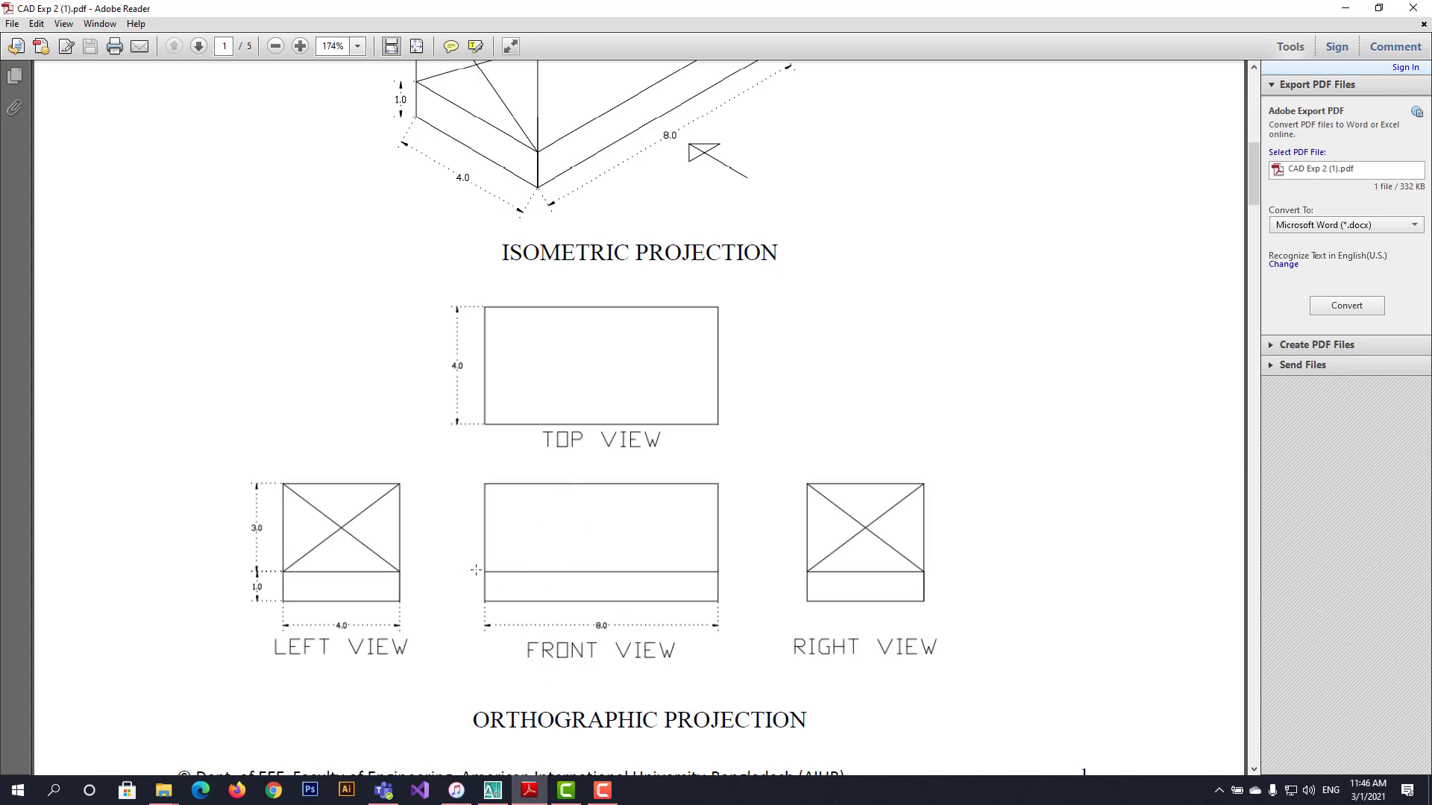
pyautogui.scroll(1, 511, 493)
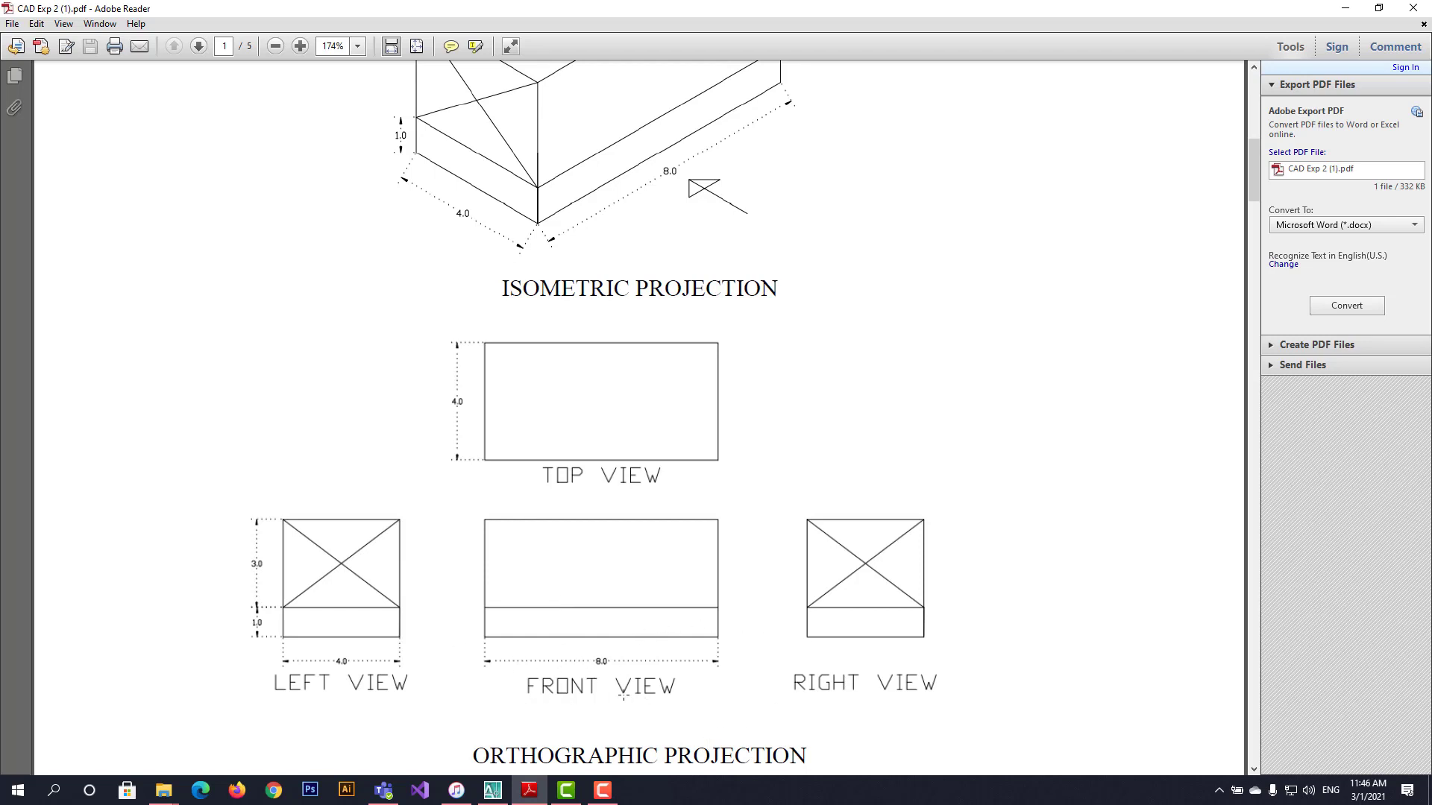
pyautogui.click(492, 790)
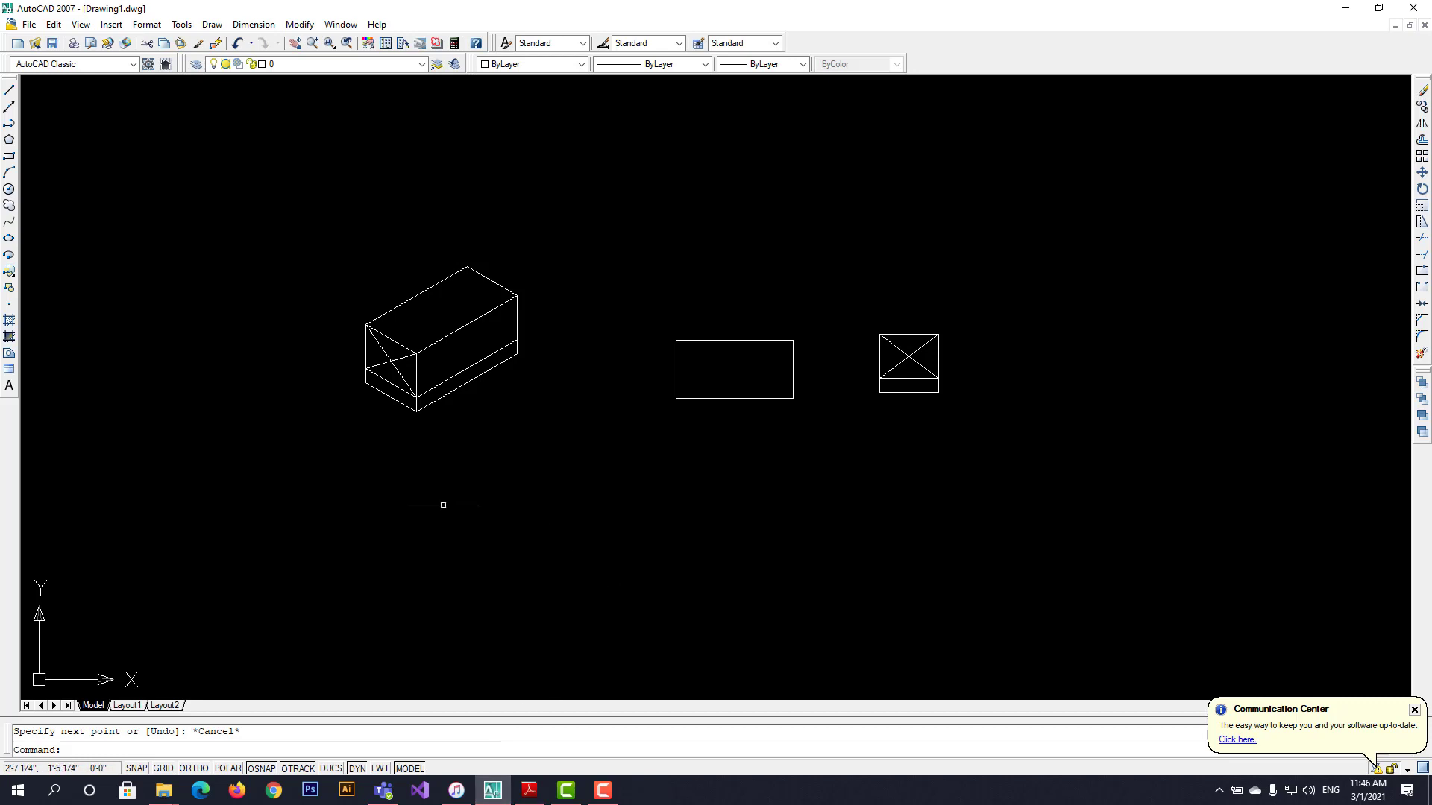
pyautogui.click(9, 89)
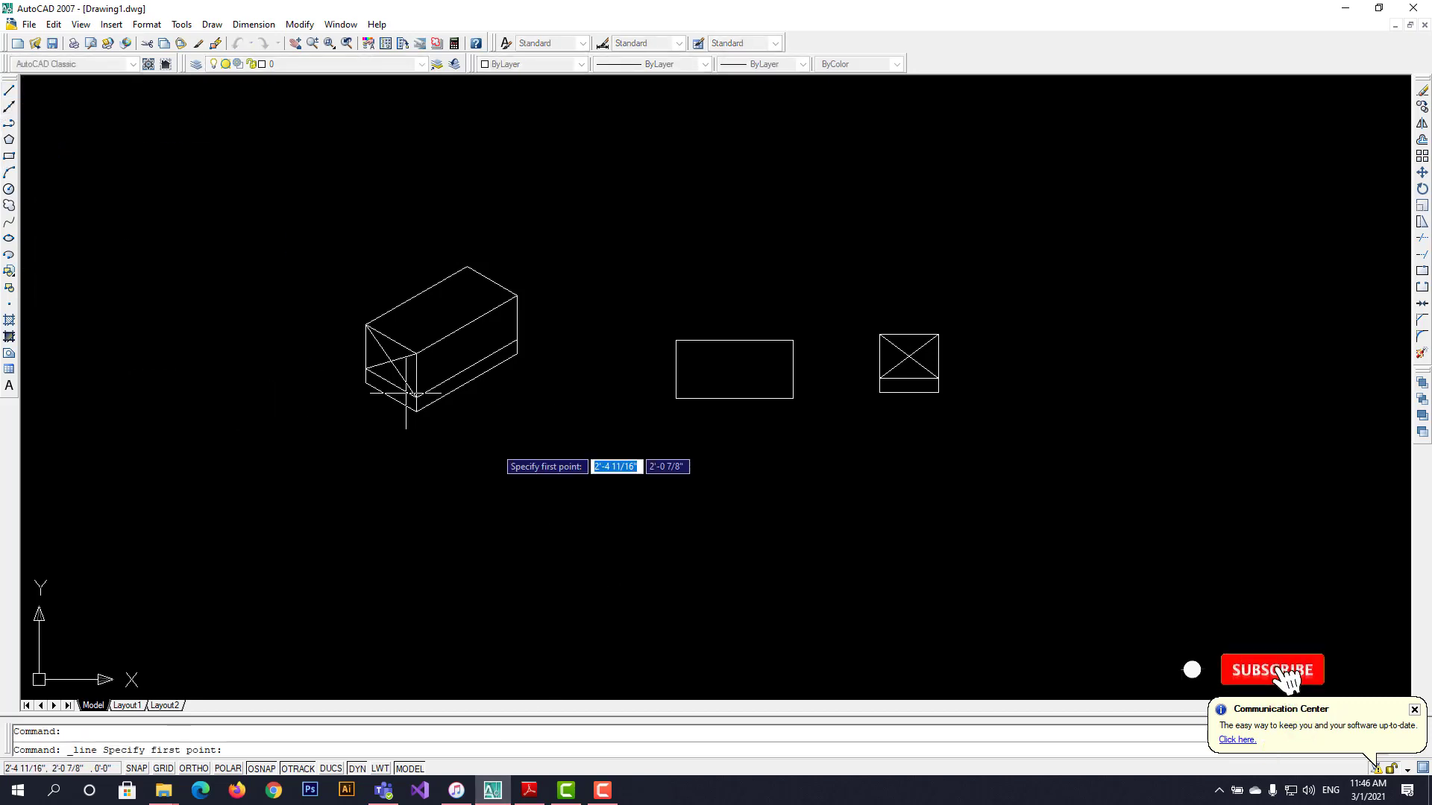
pyautogui.click(641, 534)
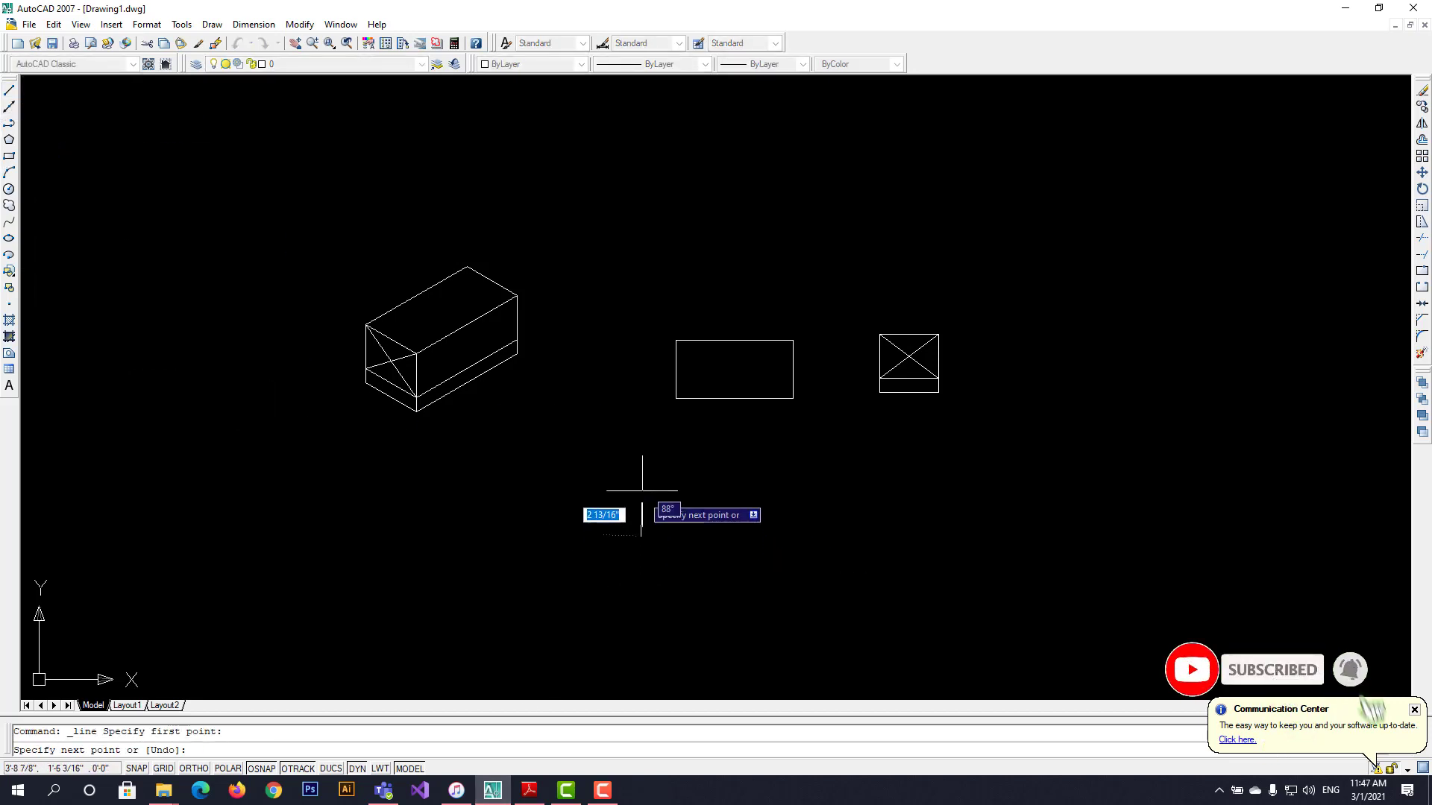
pyautogui.click(204, 769)
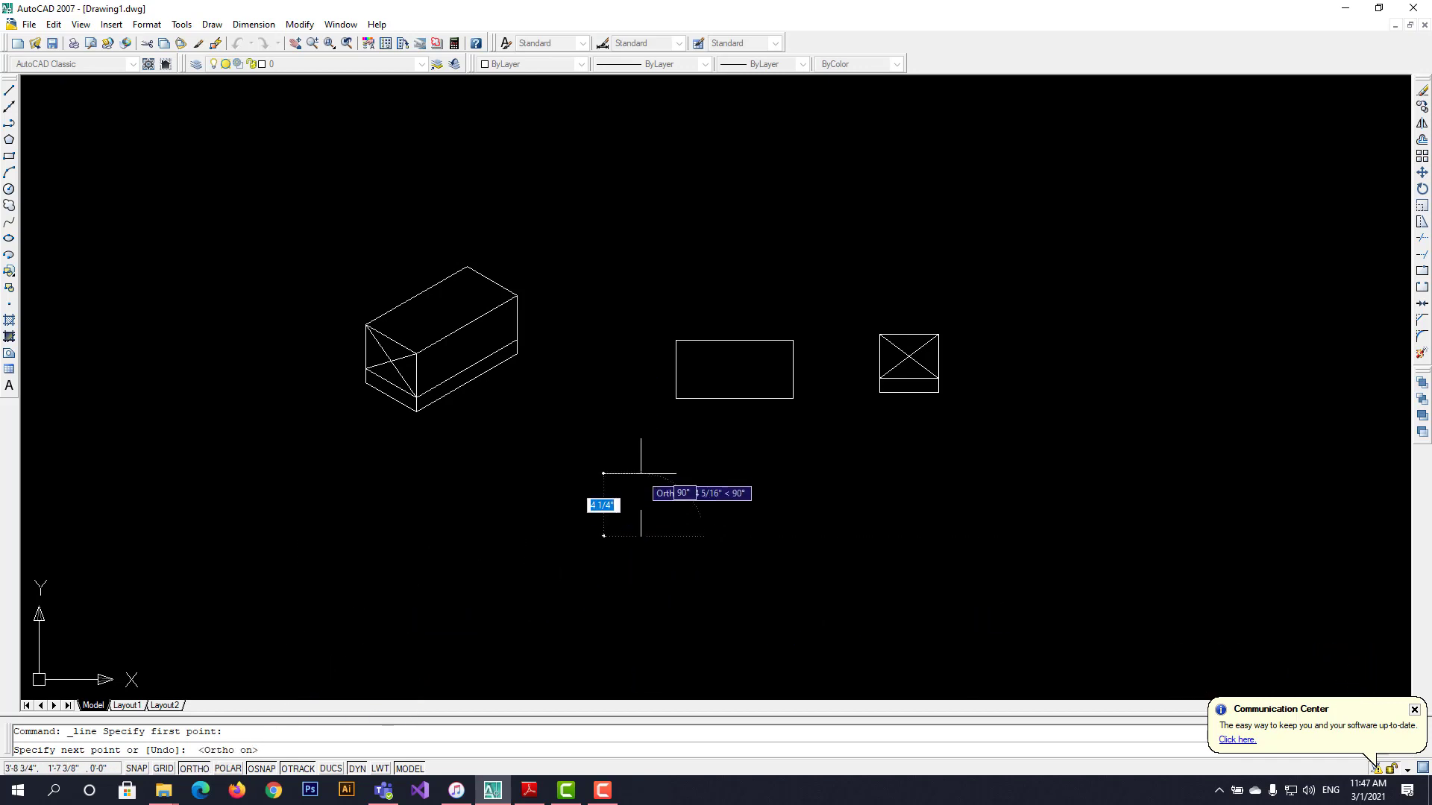
pyautogui.write('3')
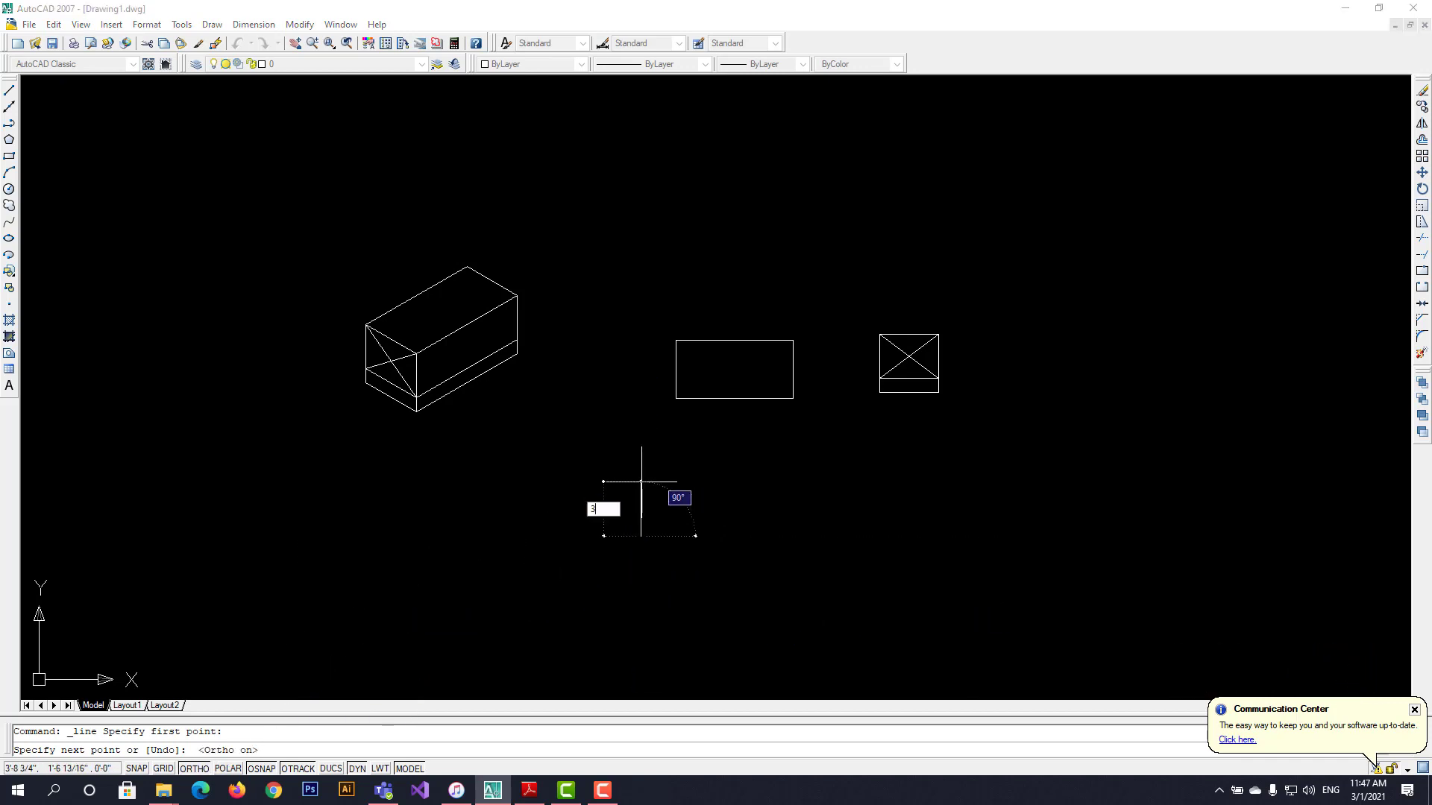
pyautogui.press('Return')
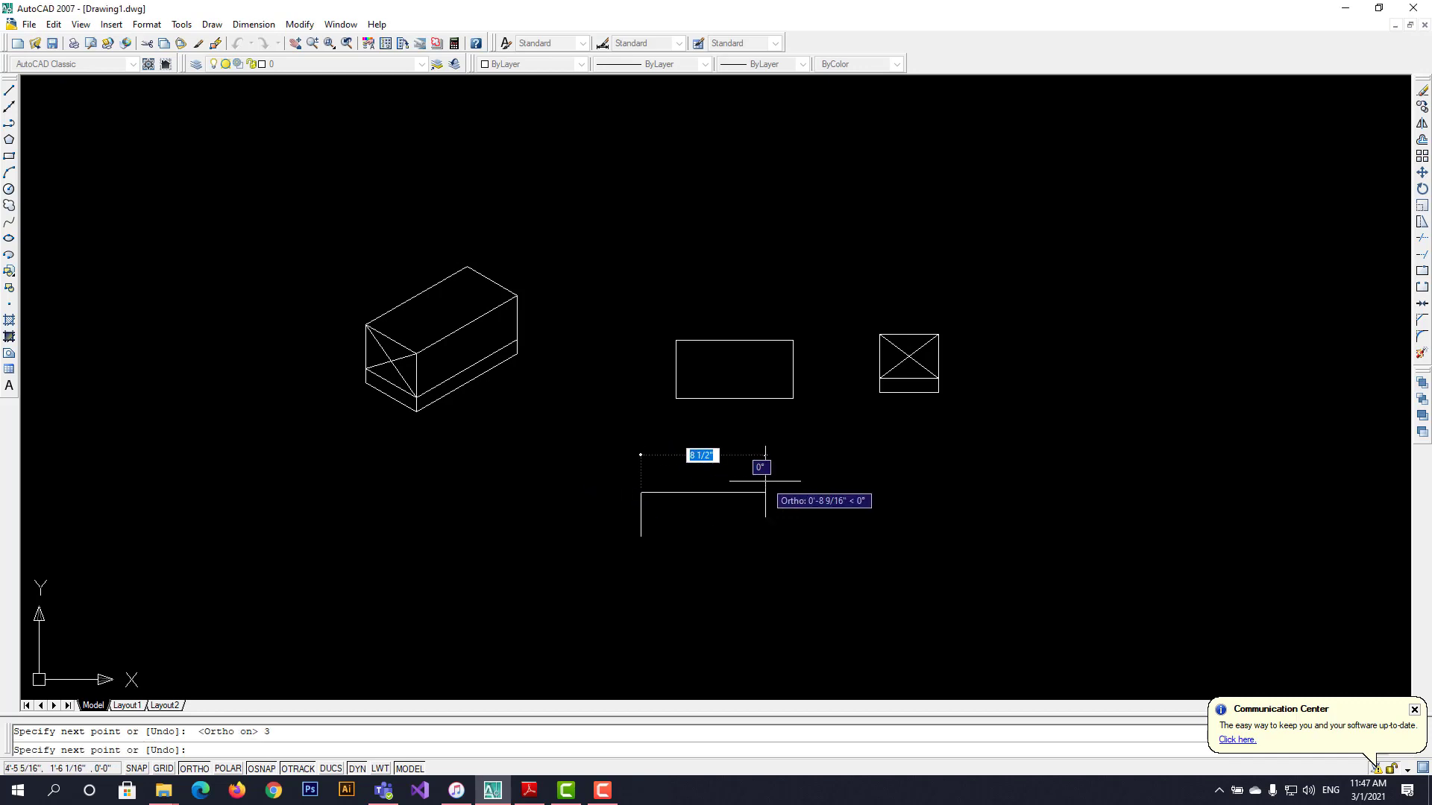
pyautogui.write('8')
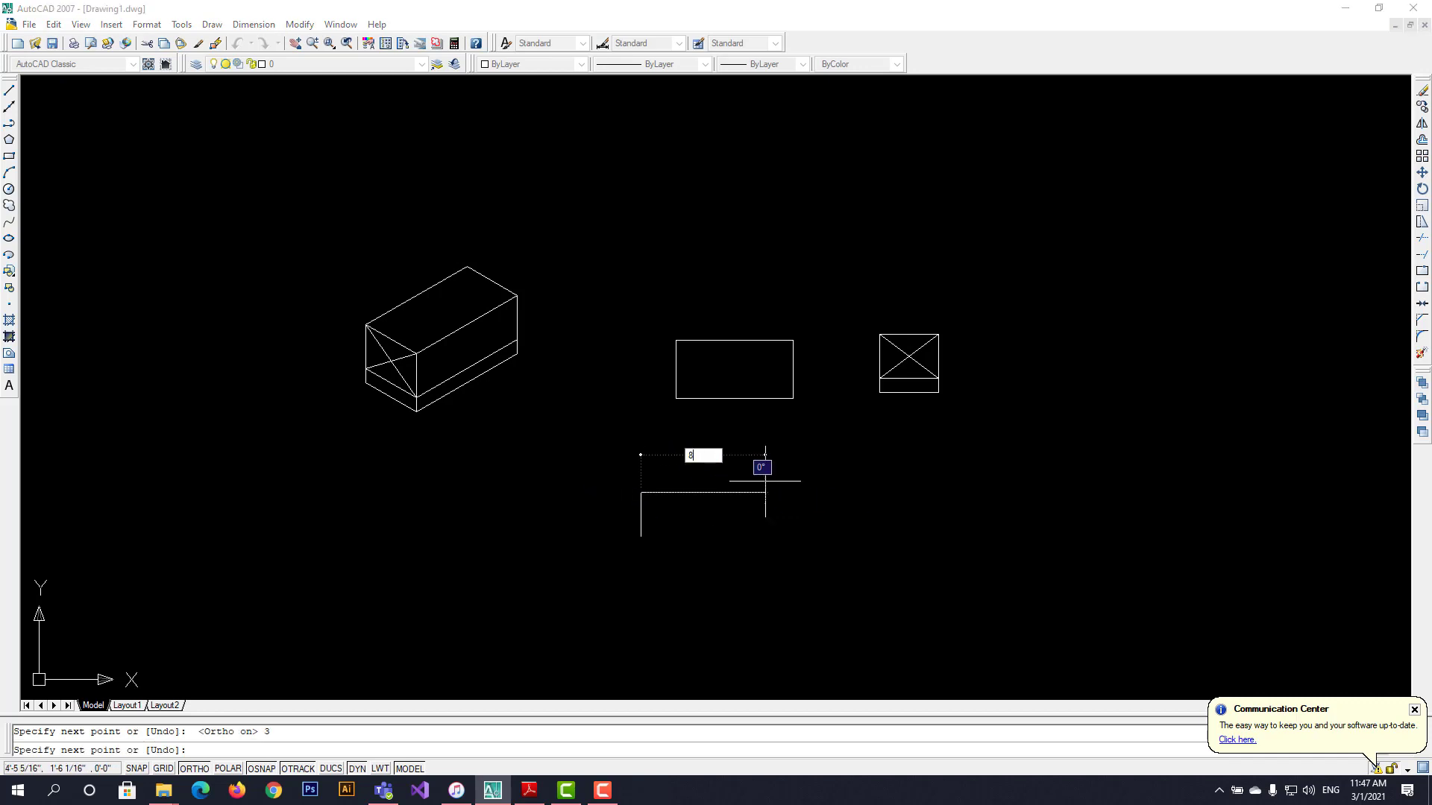
pyautogui.press('Return')
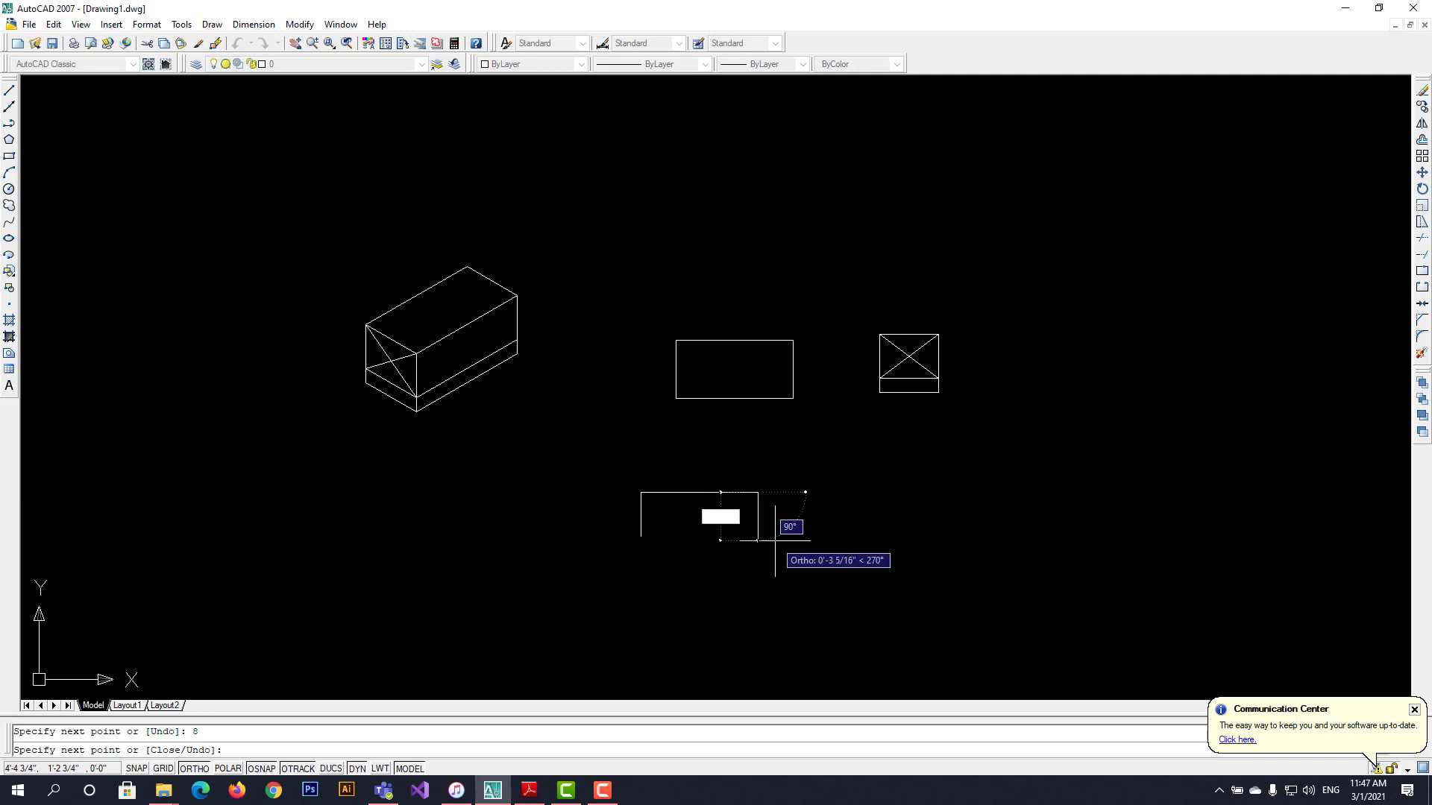
pyautogui.write('3')
pyautogui.press('Return')
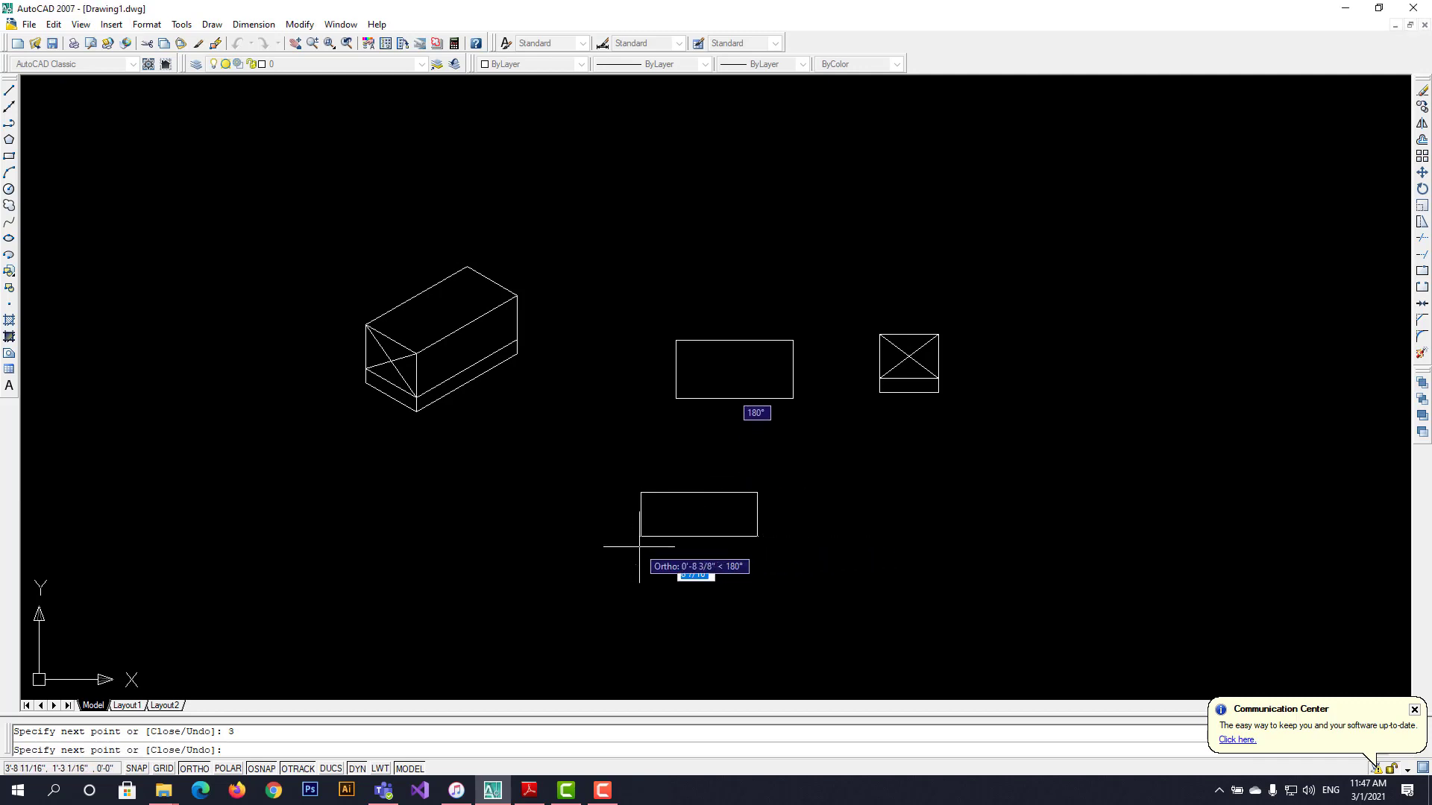
pyautogui.write('8')
pyautogui.press('Return')
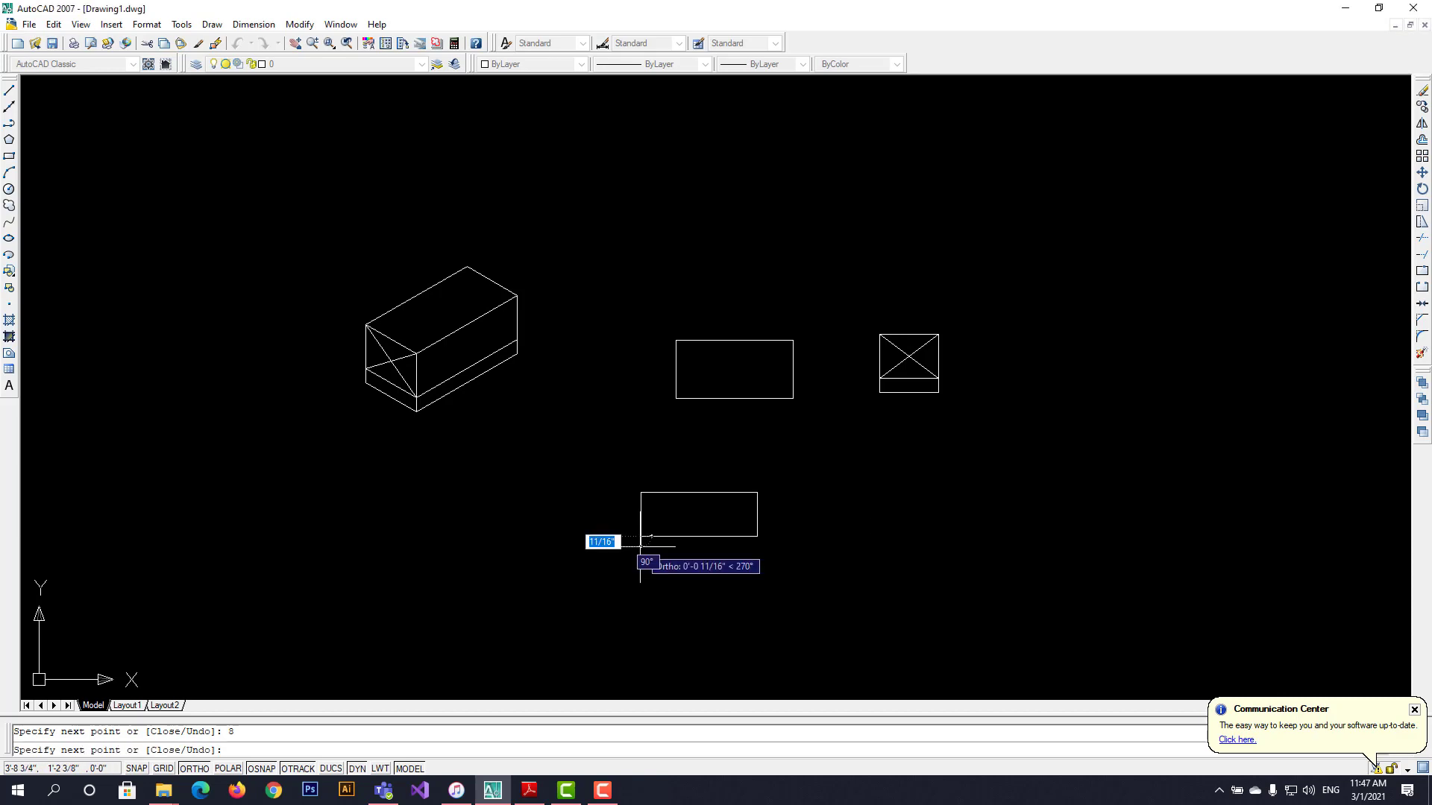
# Recheck the PDF and continue the line to add a base strip 1 high and 8 wide beneath the front view's upper rectangle.
pyautogui.click(528, 793)
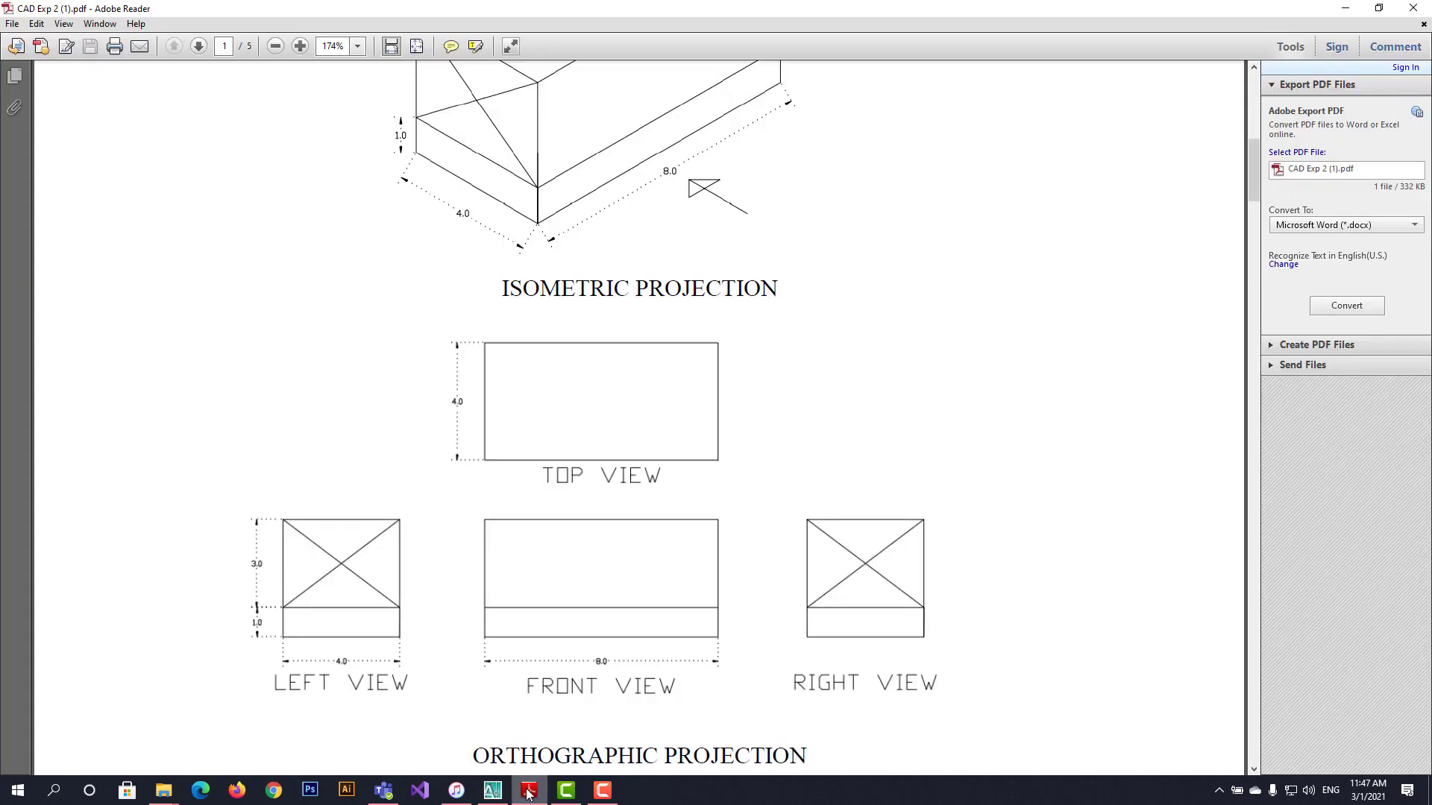
pyautogui.click(527, 793)
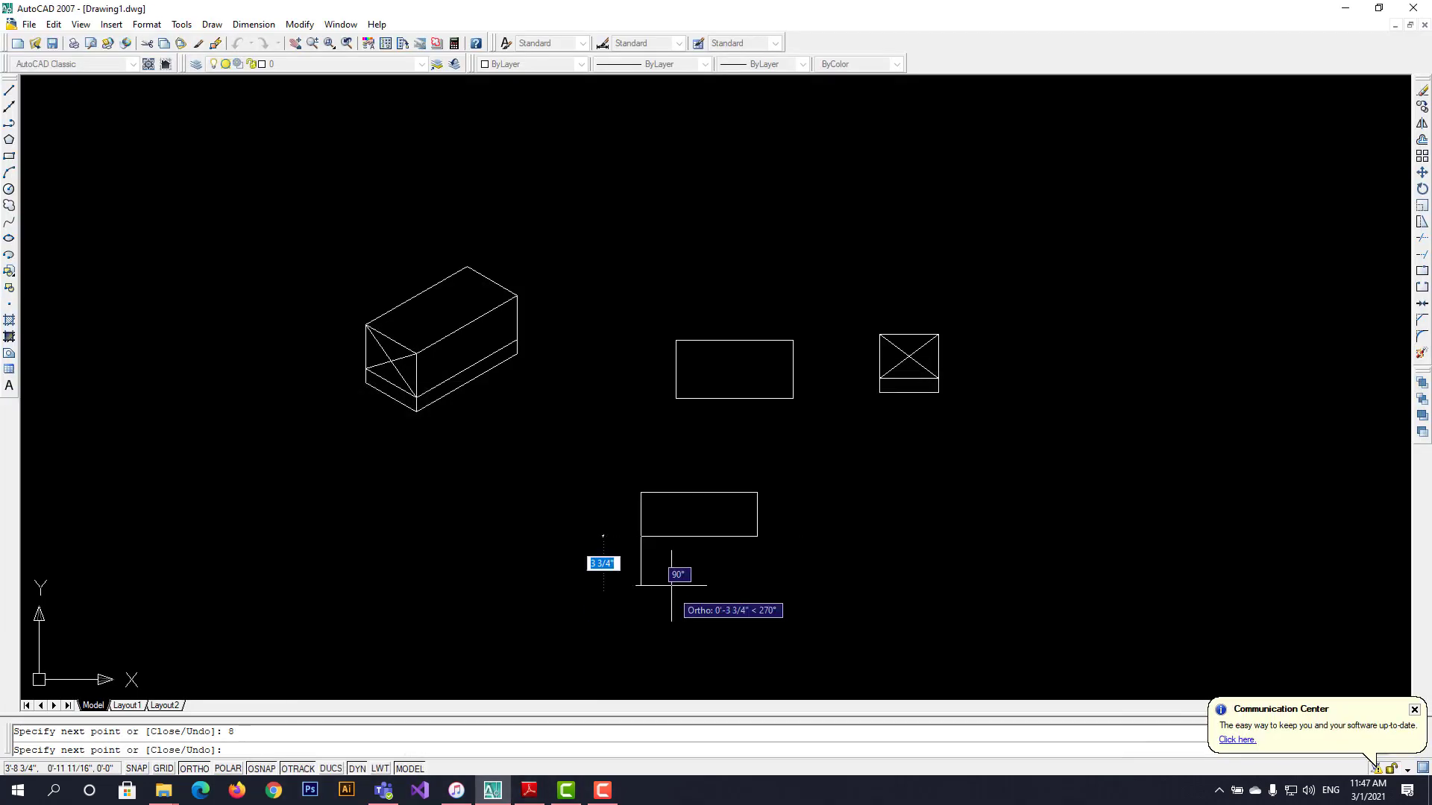
pyautogui.write('1')
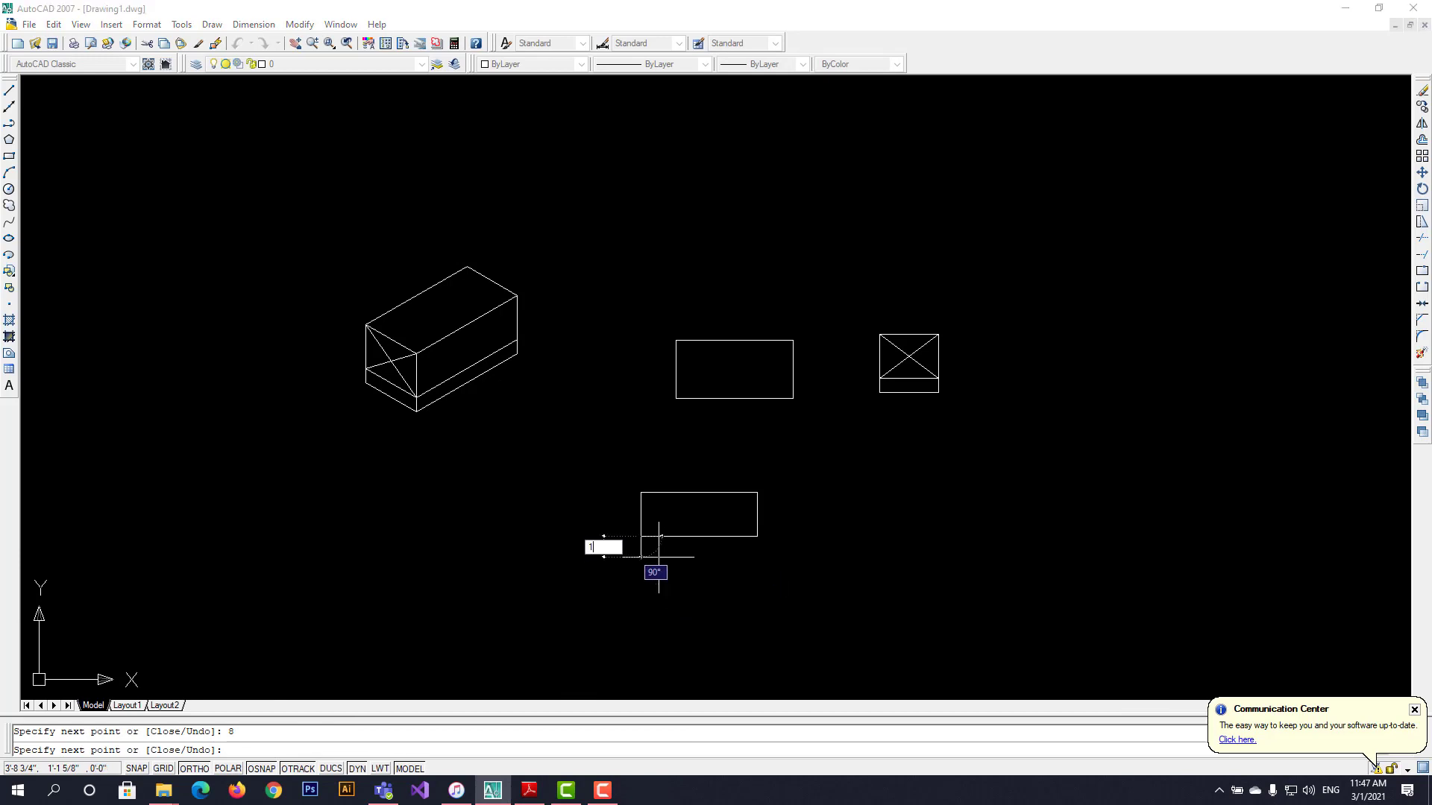
pyautogui.press('Return')
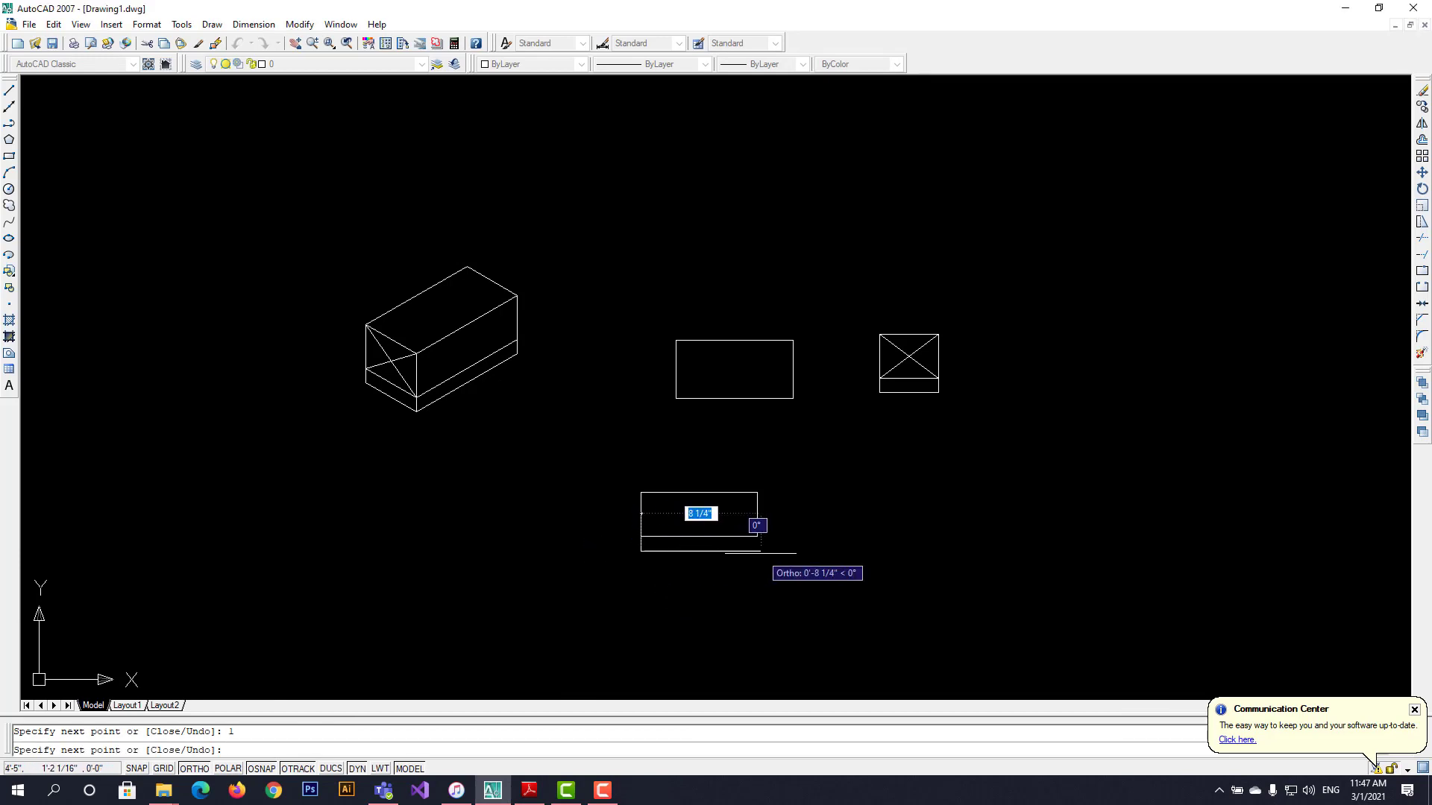
pyautogui.write('8')
pyautogui.press('Return')
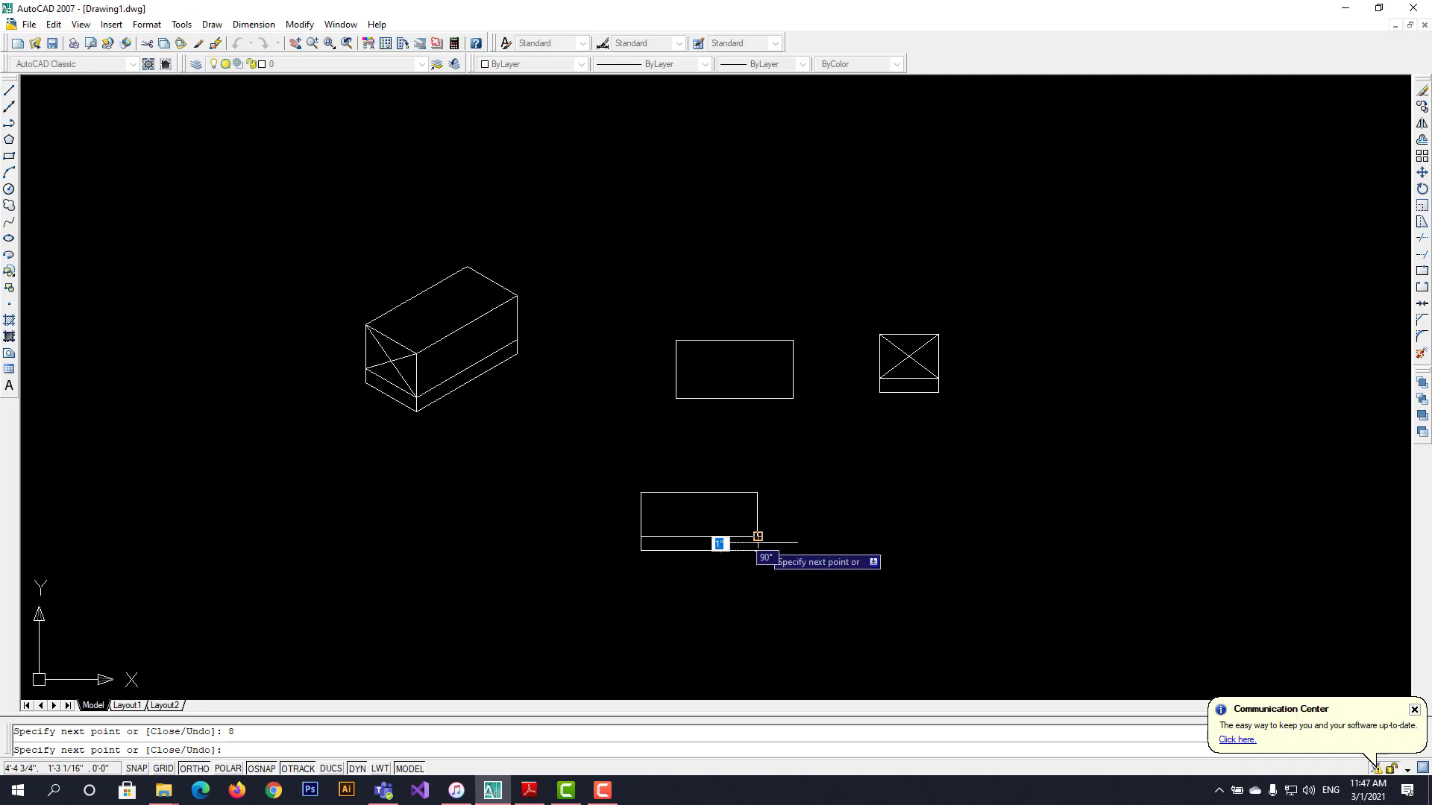
pyautogui.write('1')
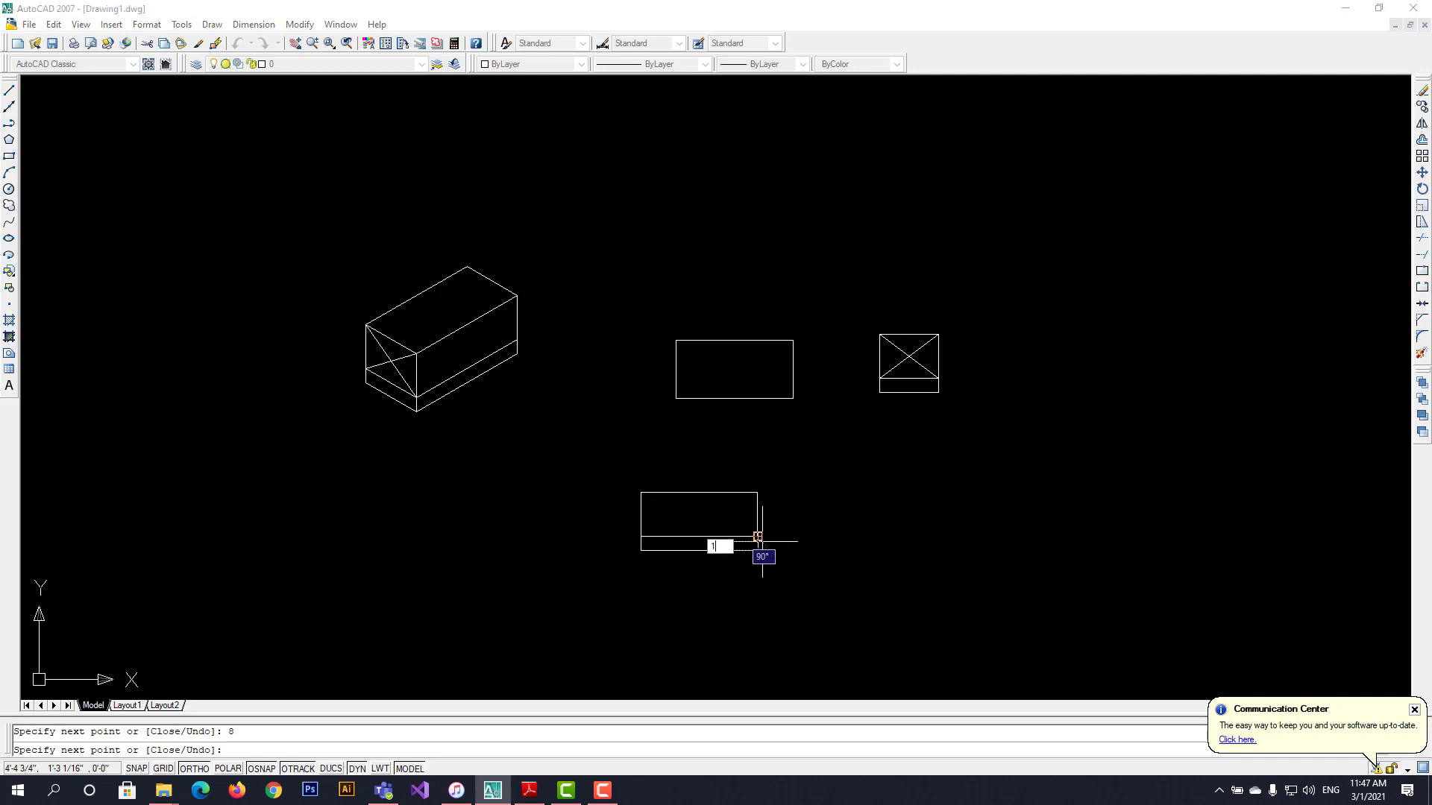
pyautogui.press('Return')
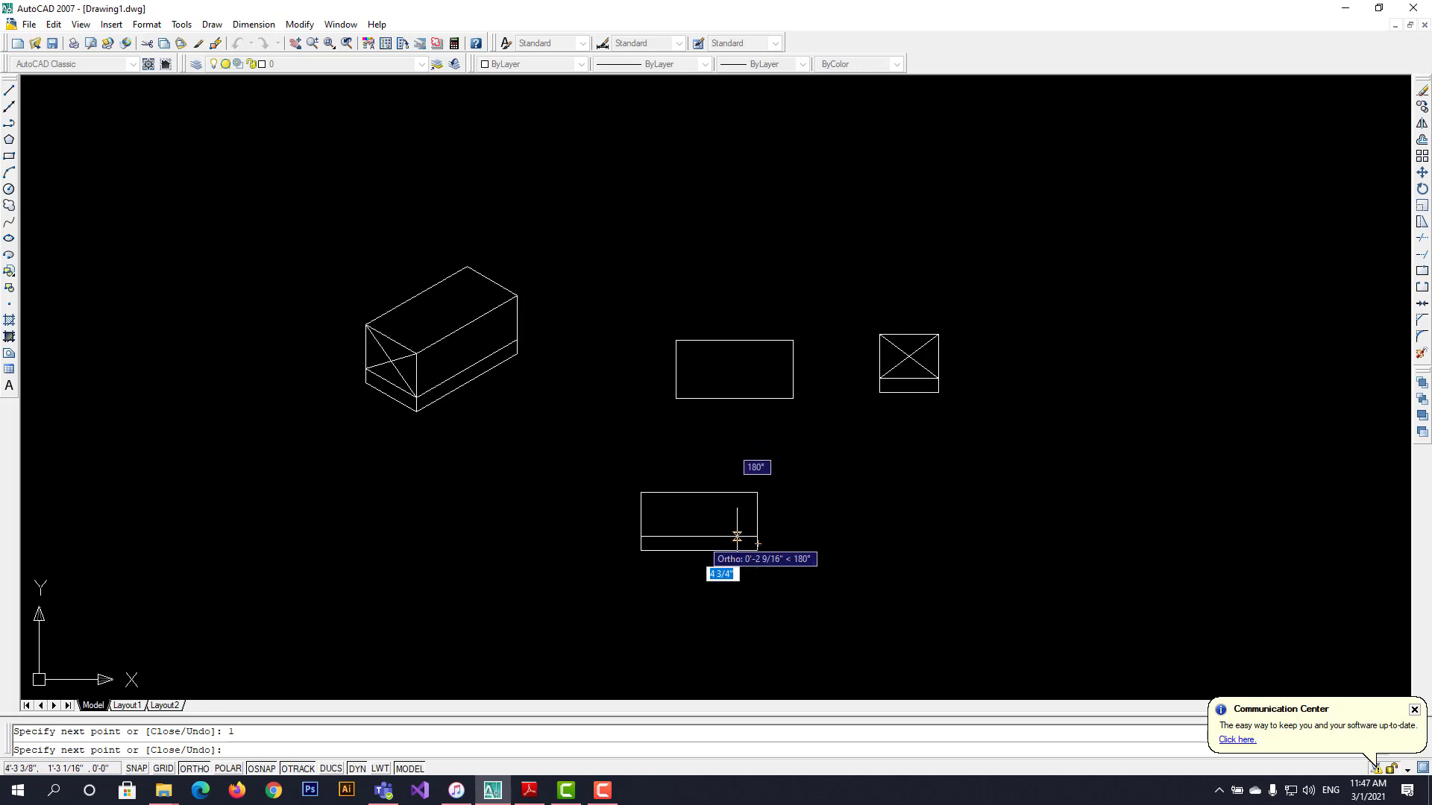
pyautogui.press('Escape')
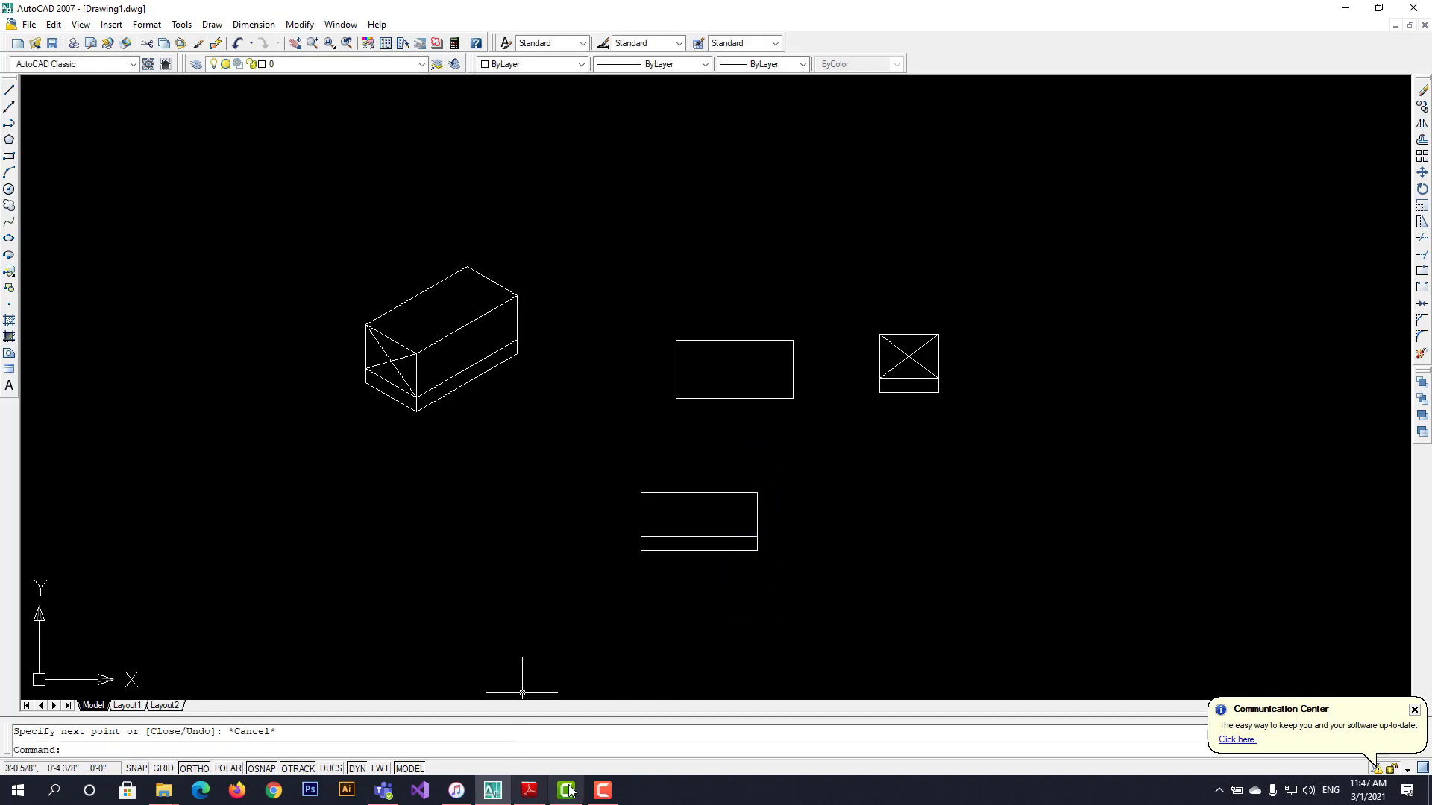
# Check the right view in Adobe Reader, return to AutoCAD and paste a copy of the whole side view to the right of the original.
pyautogui.click(527, 793)
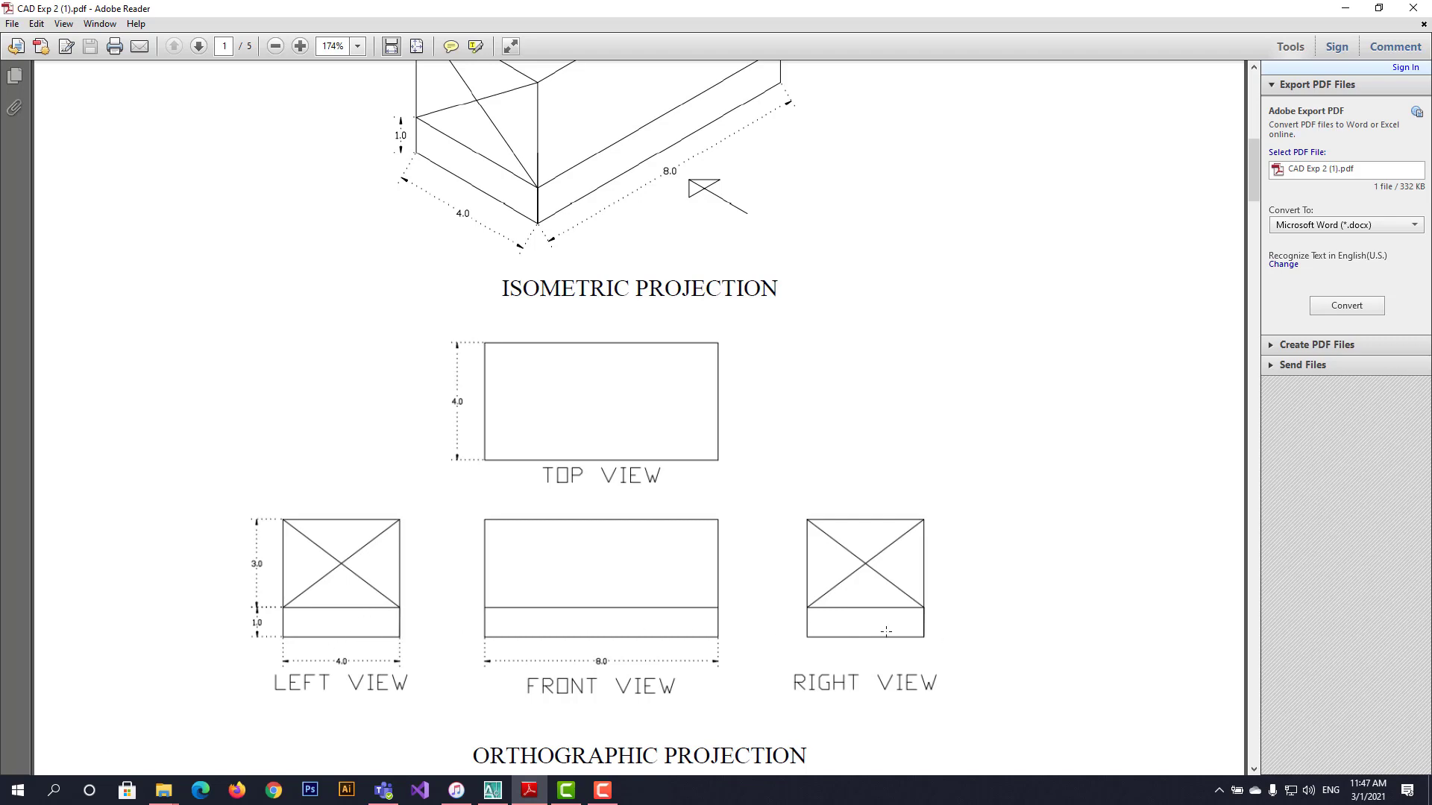
pyautogui.hotkey('alt', 'Tab')
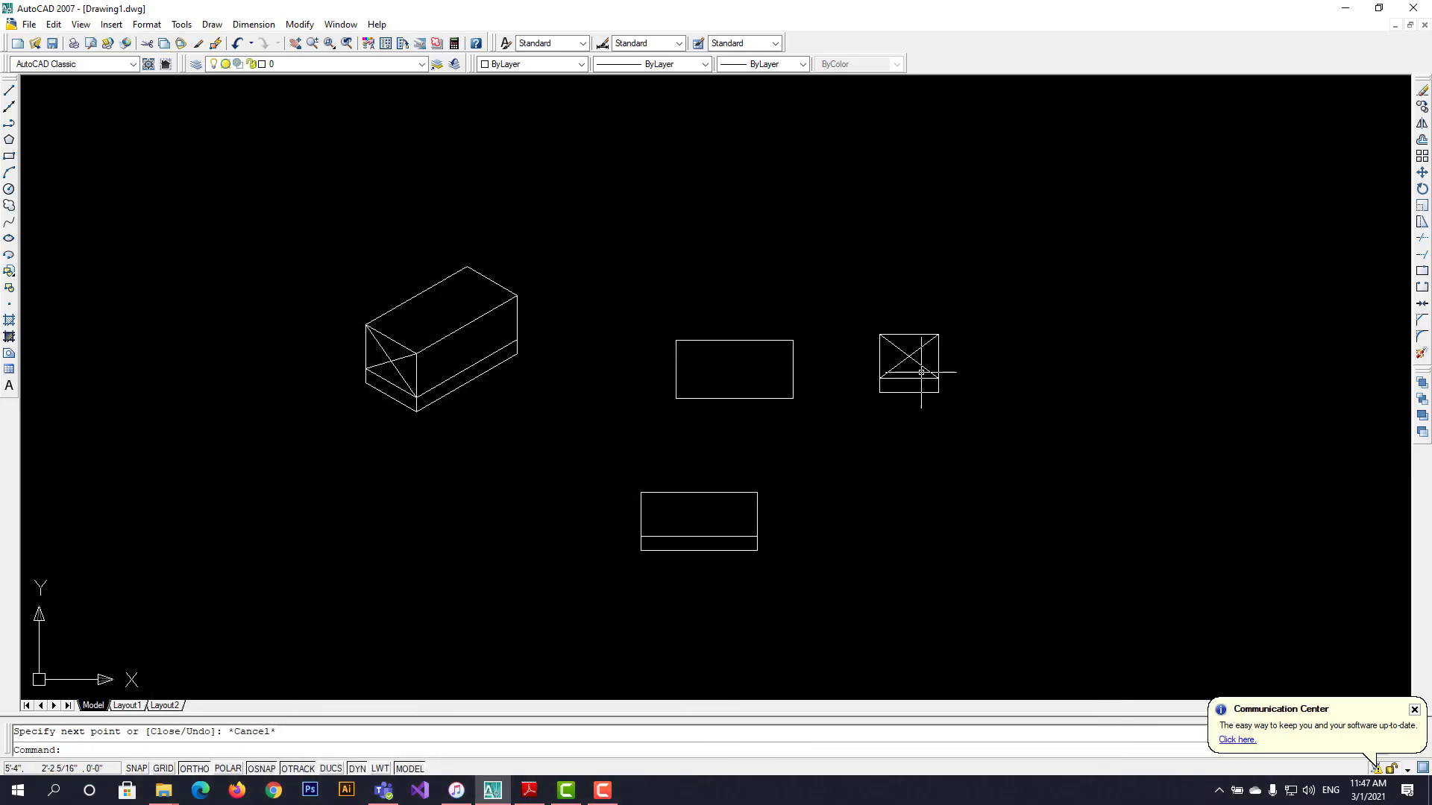
pyautogui.click(960, 409)
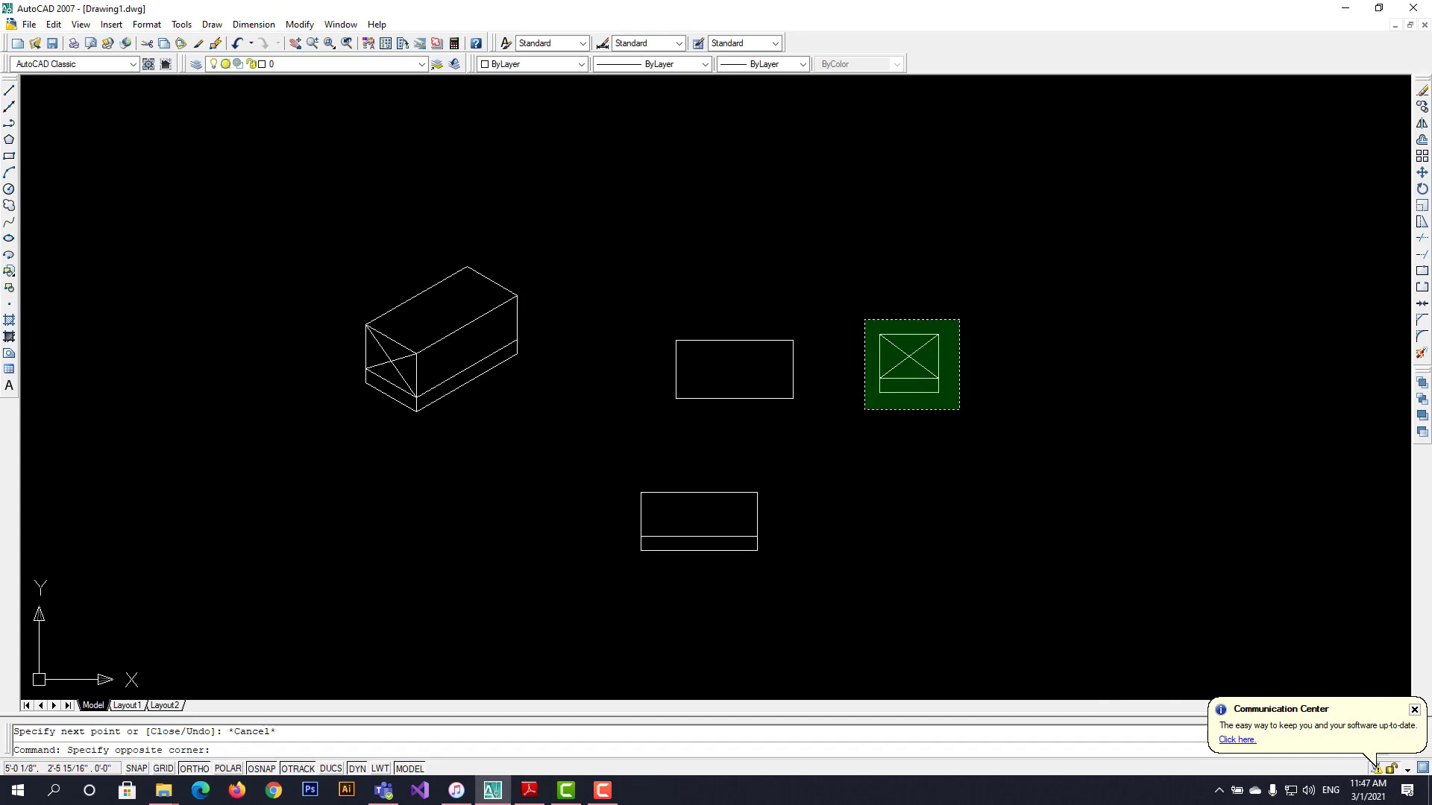
pyautogui.click(864, 312)
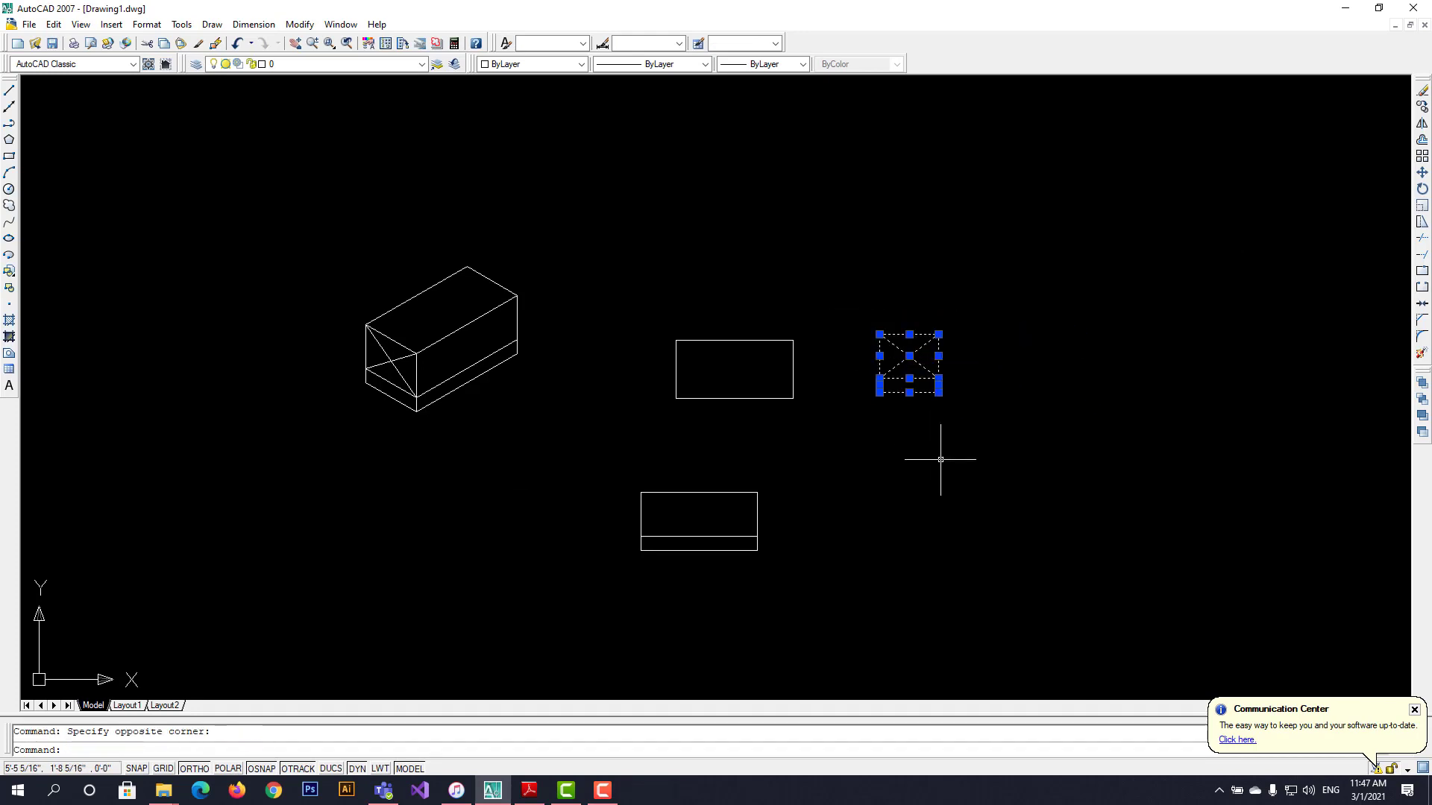
pyautogui.hotkey('ctrl', 'c')
pyautogui.click(1086, 357)
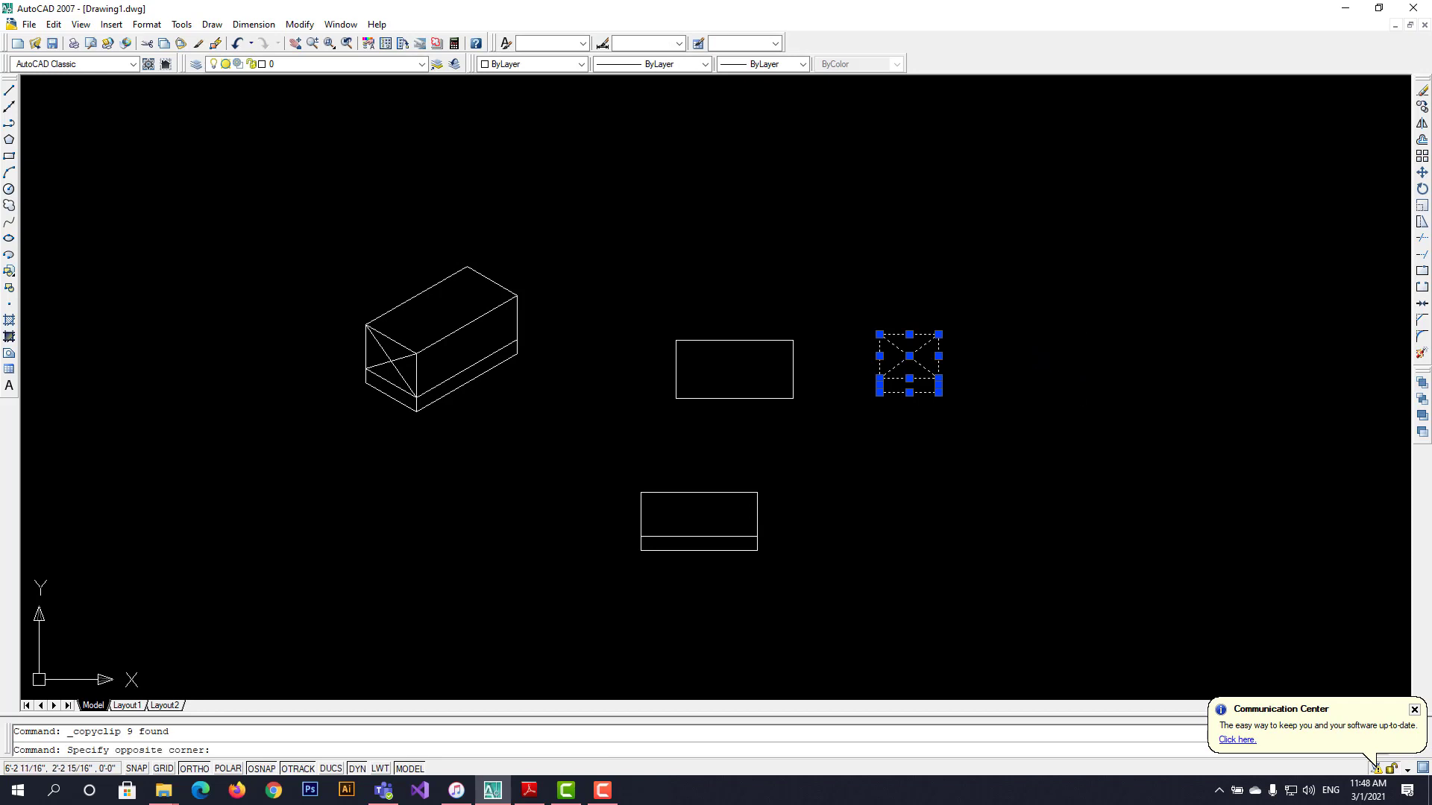
pyautogui.hotkey('ctrl', 'v')
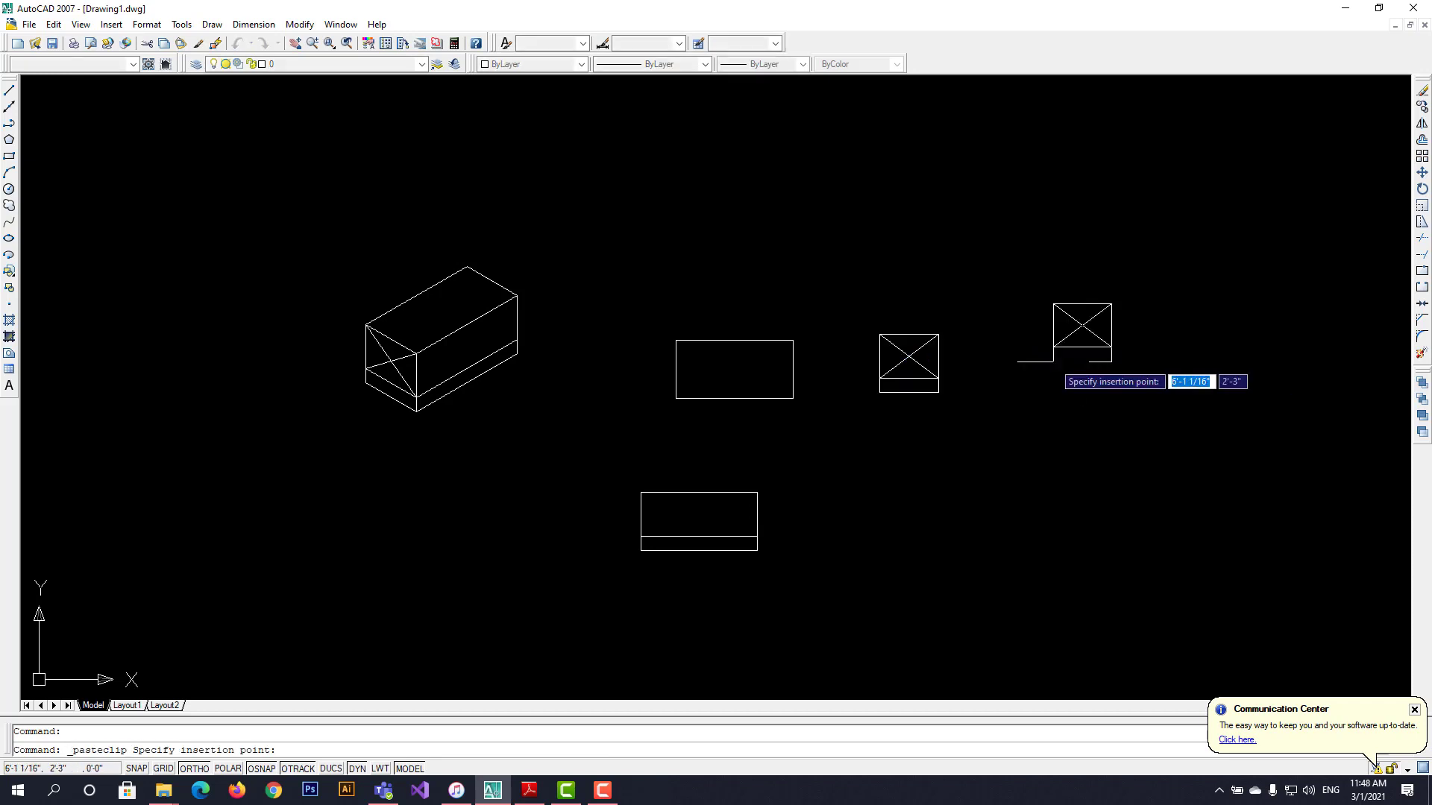
pyautogui.click(1004, 390)
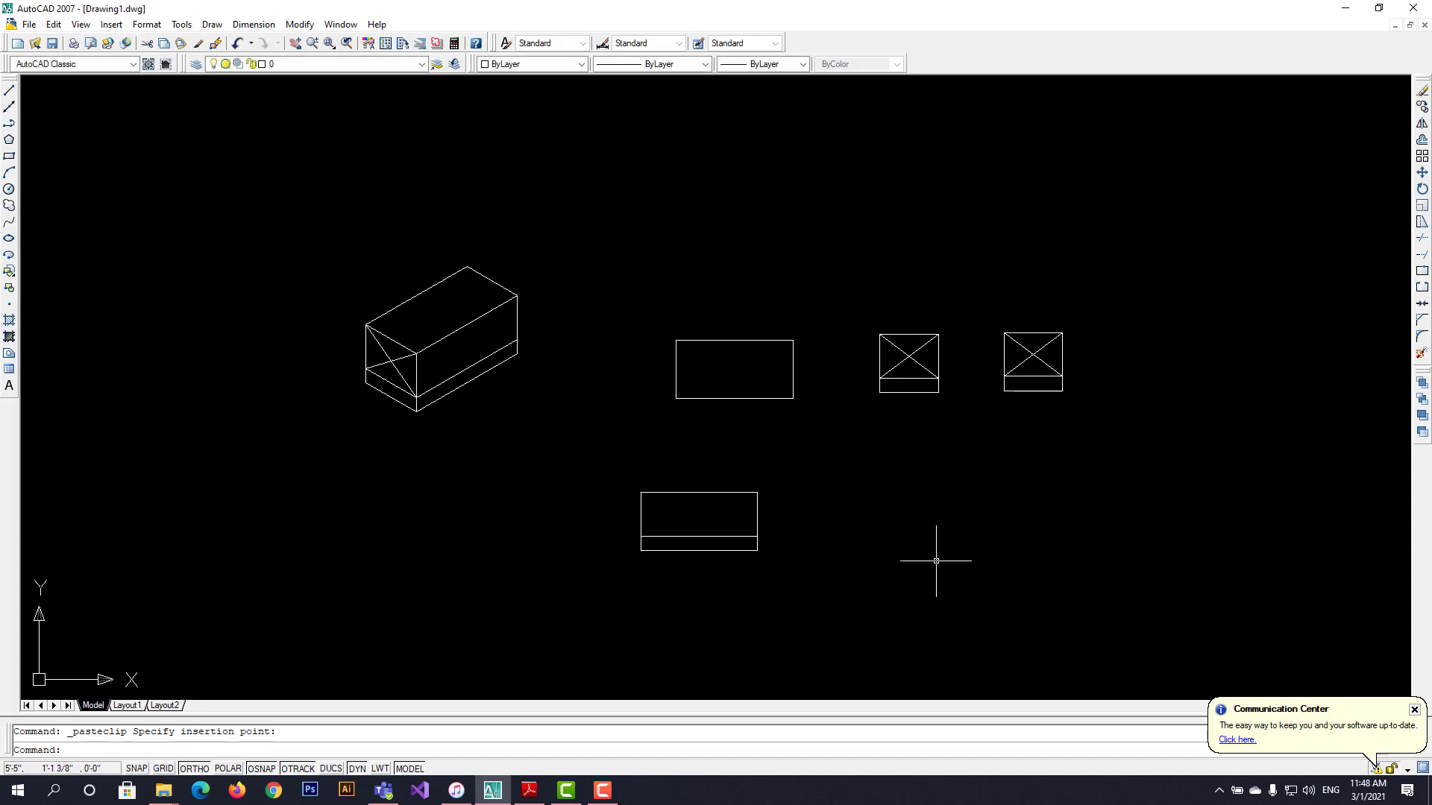